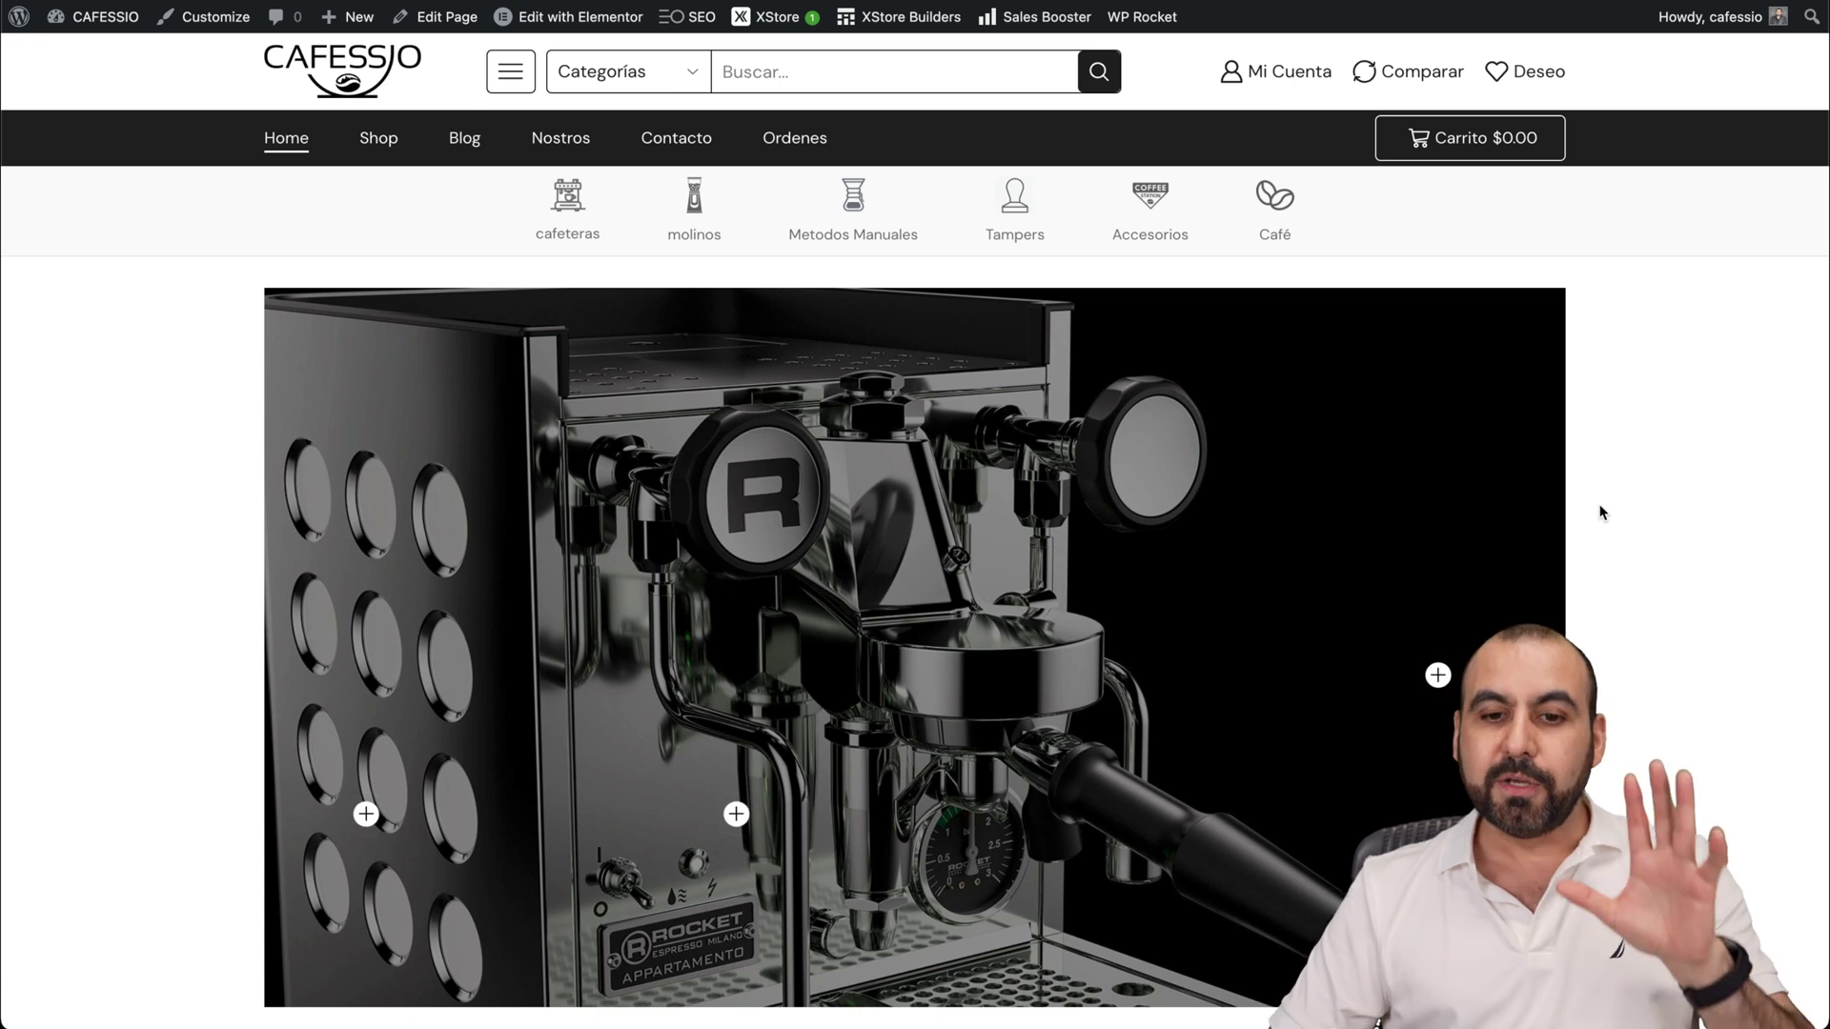
Browse down the Cafessio storefront and open the Rancilio Silvia V6 product page
scroll(1602, 513, "down", 15)
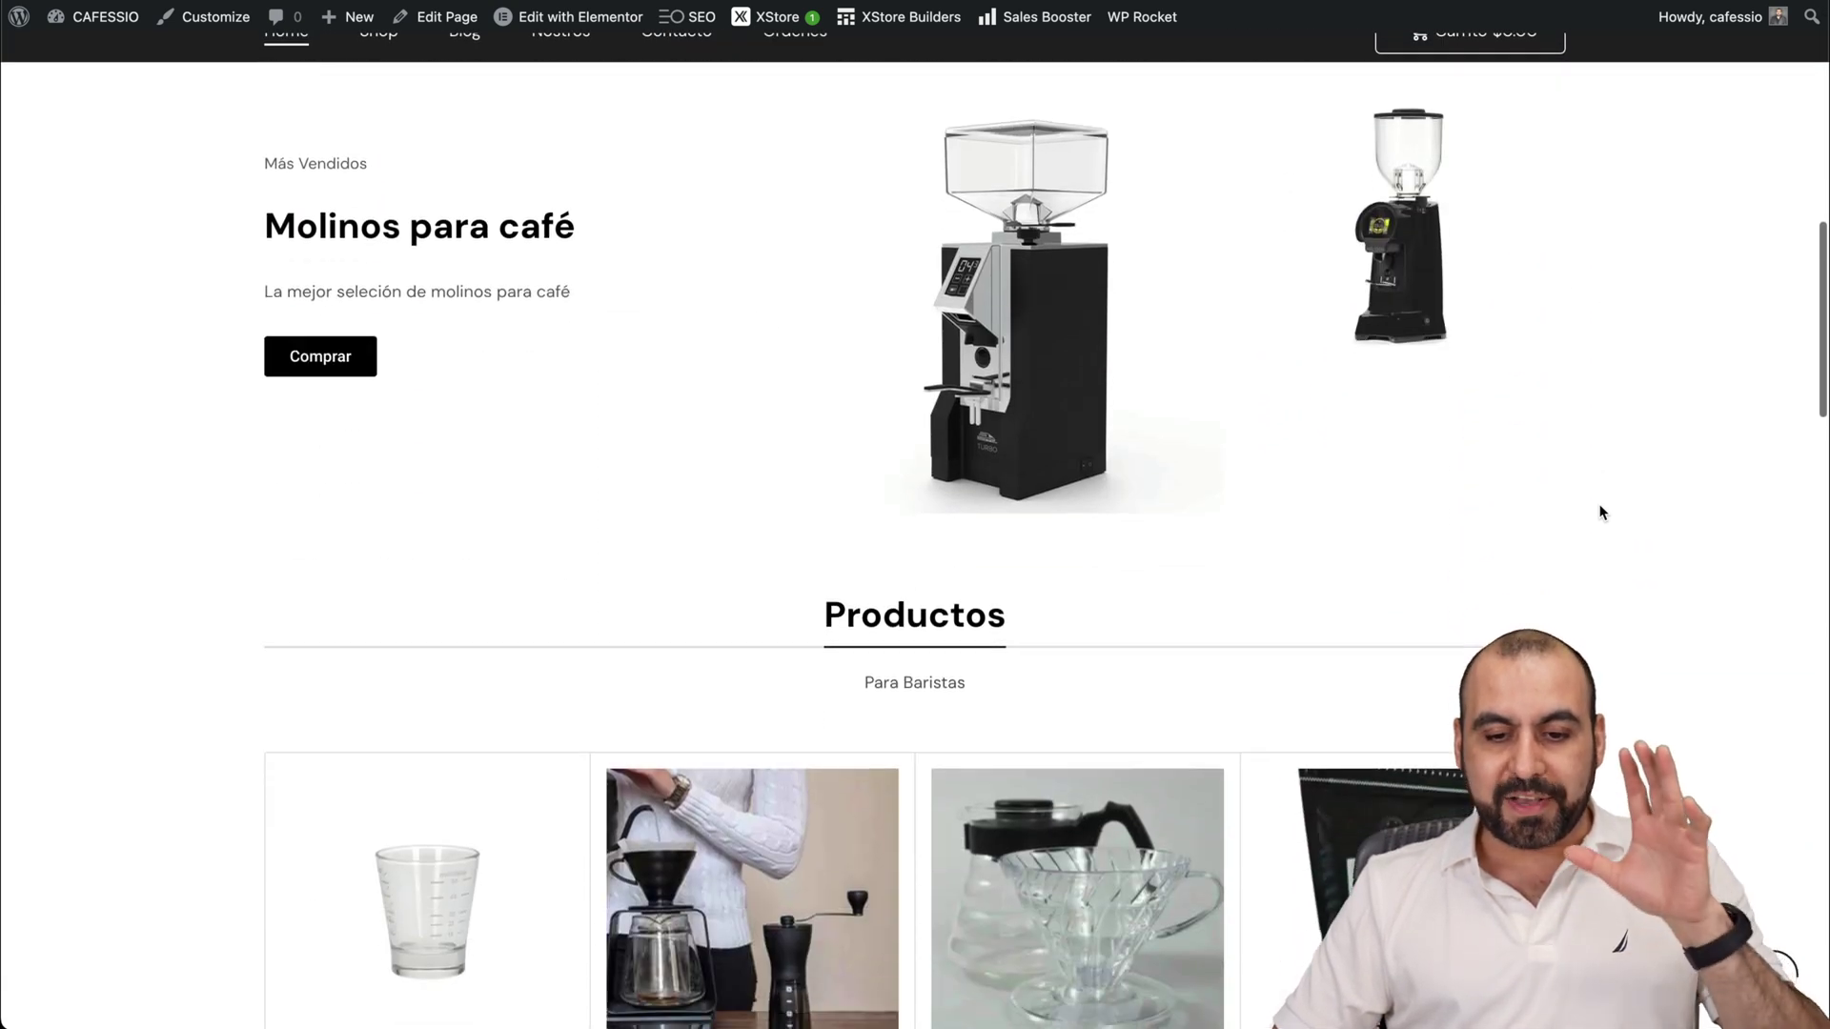
scroll(1601, 513, "down", 10)
mouse_move(1344, 494)
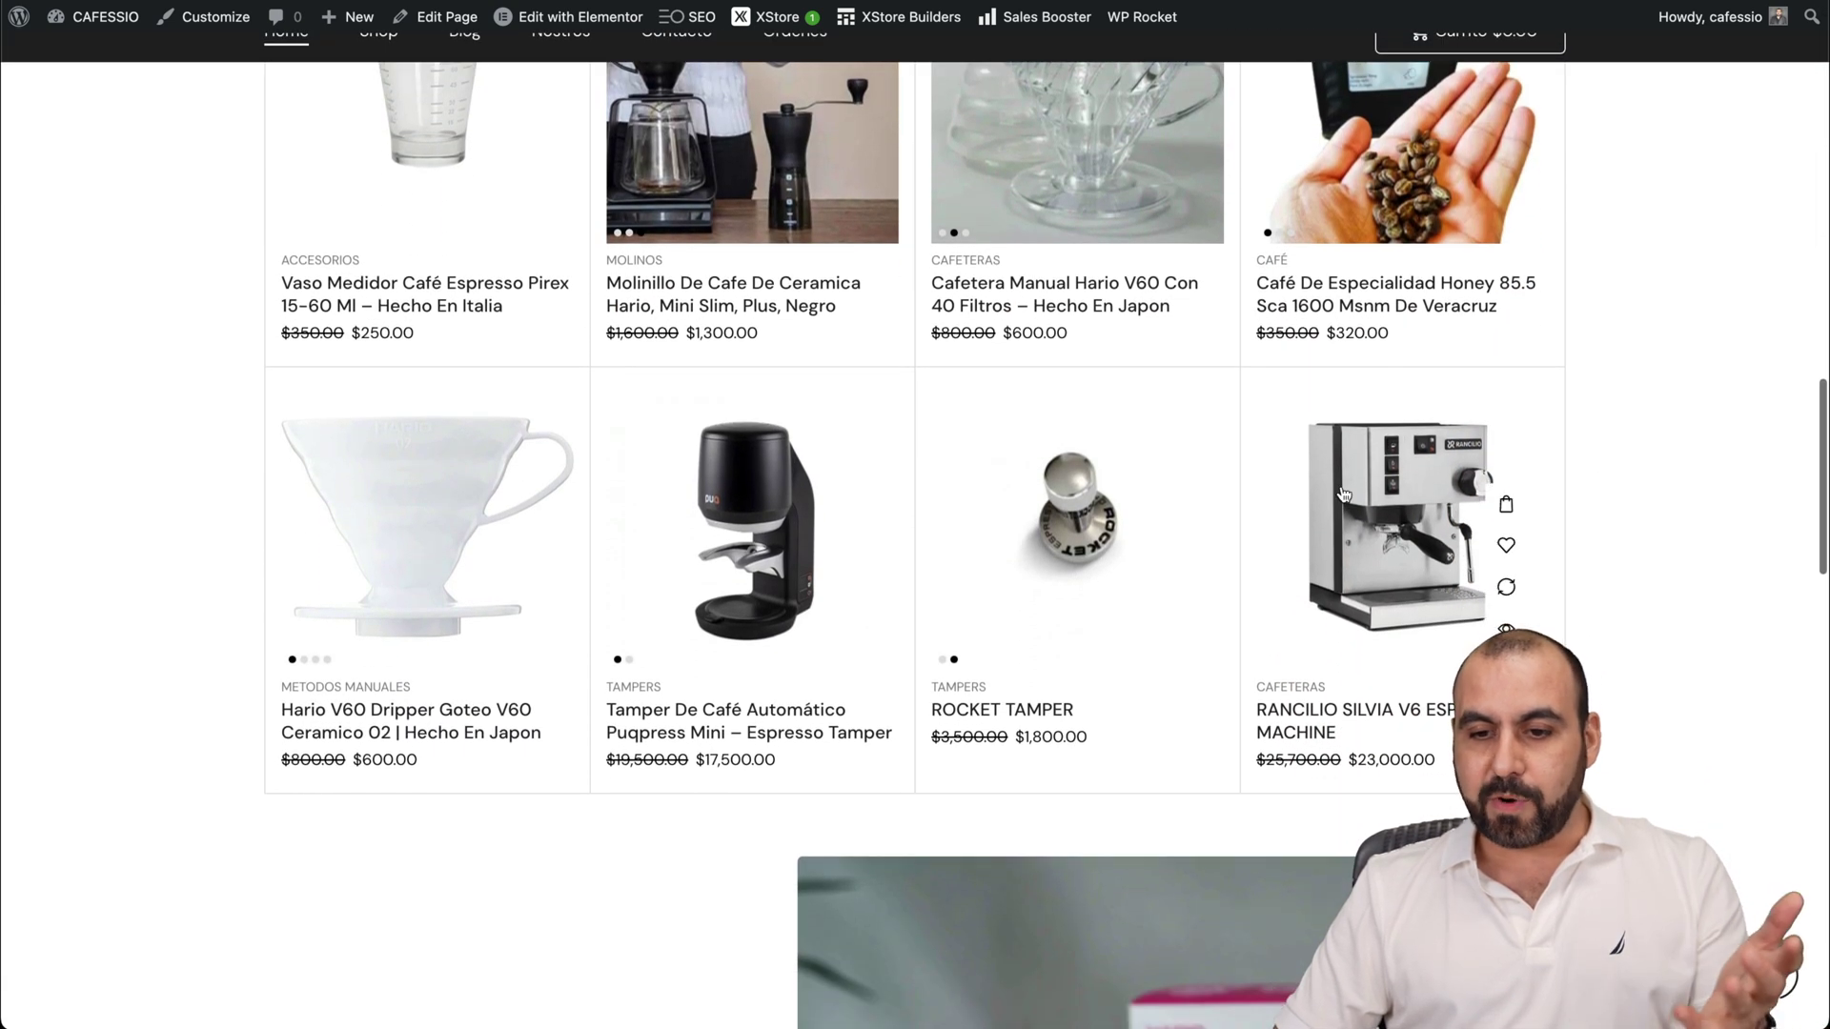
mouse_move(781, 522)
scroll(782, 522, "down", 1)
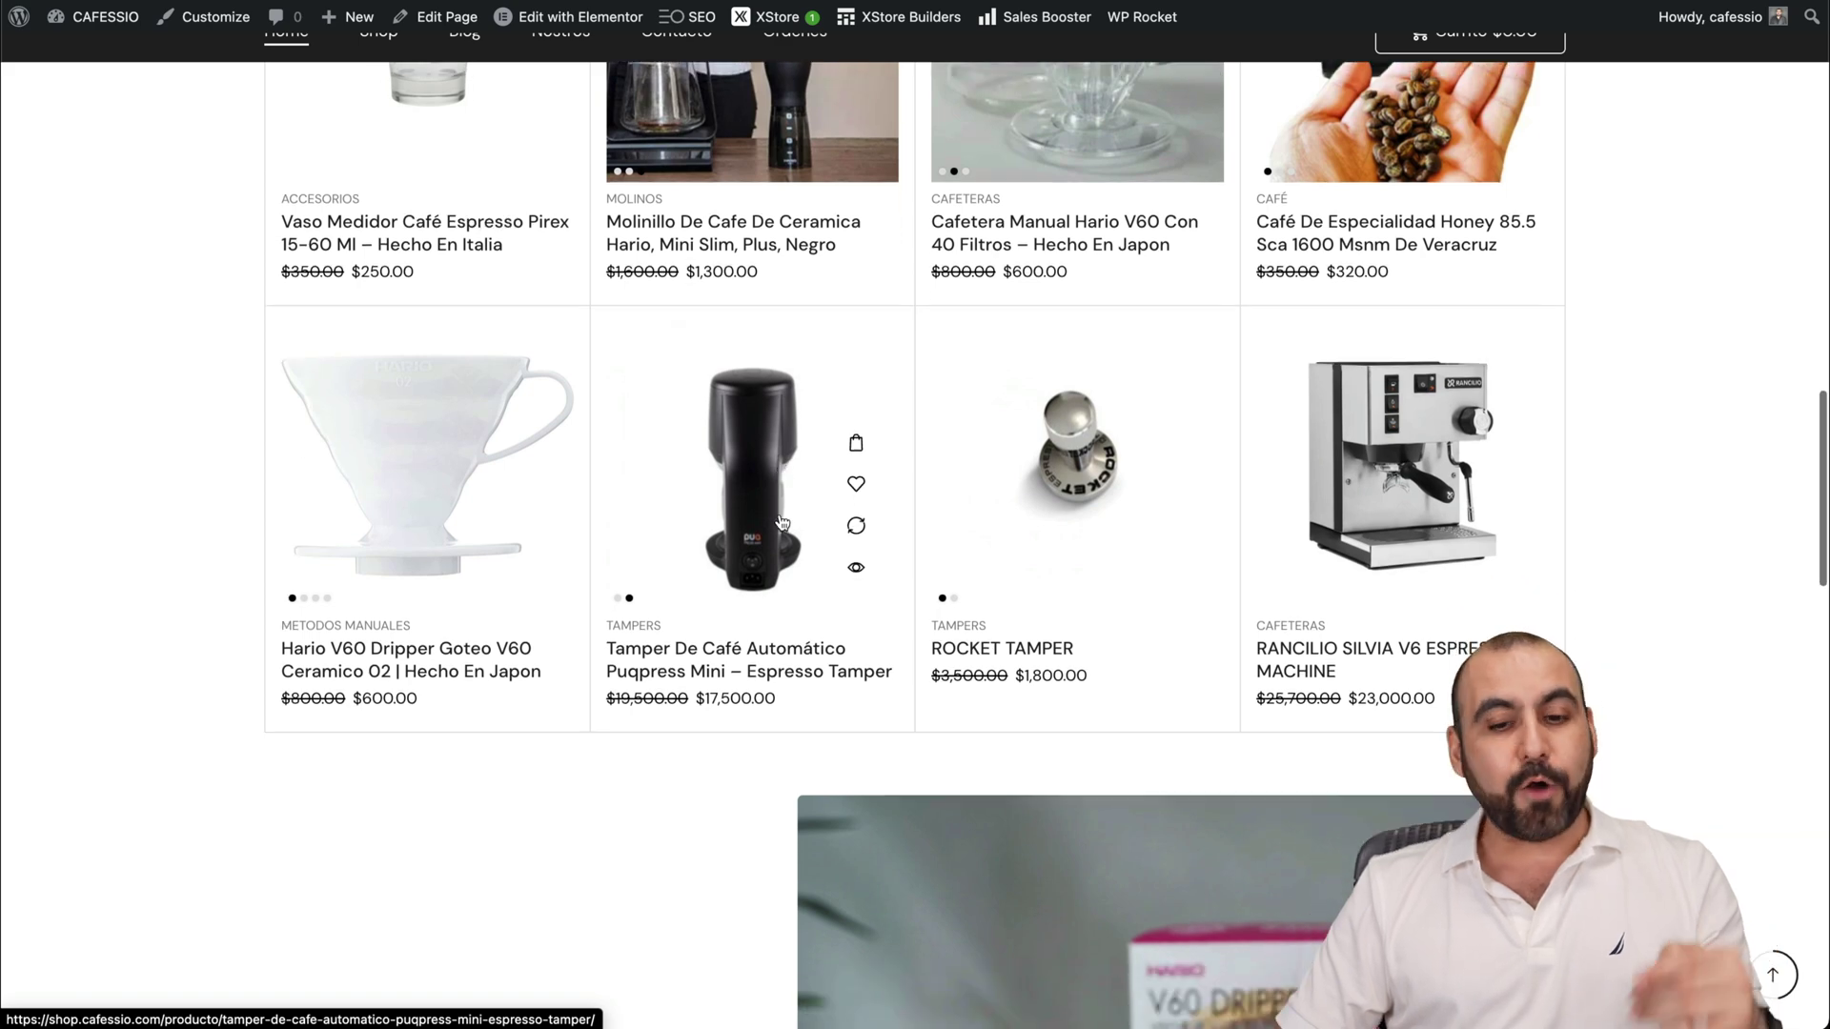
scroll(779, 523, "down", 15)
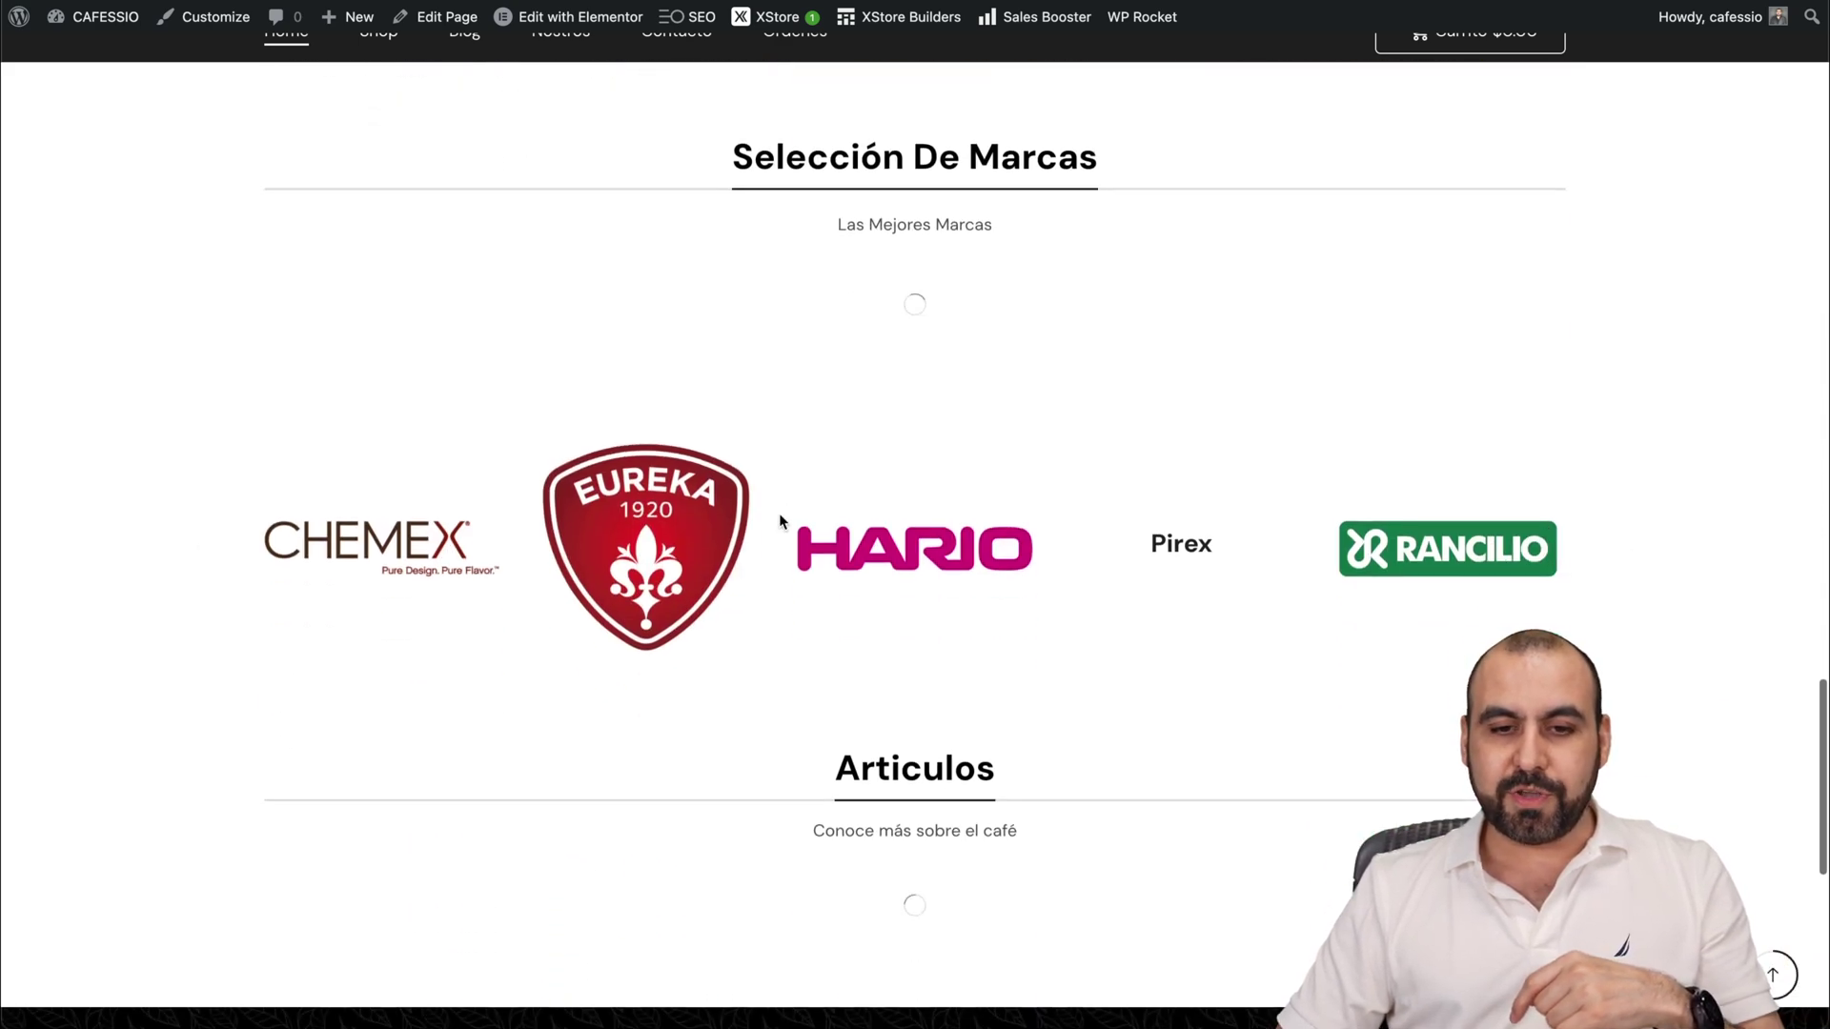
scroll(779, 520, "down", 2)
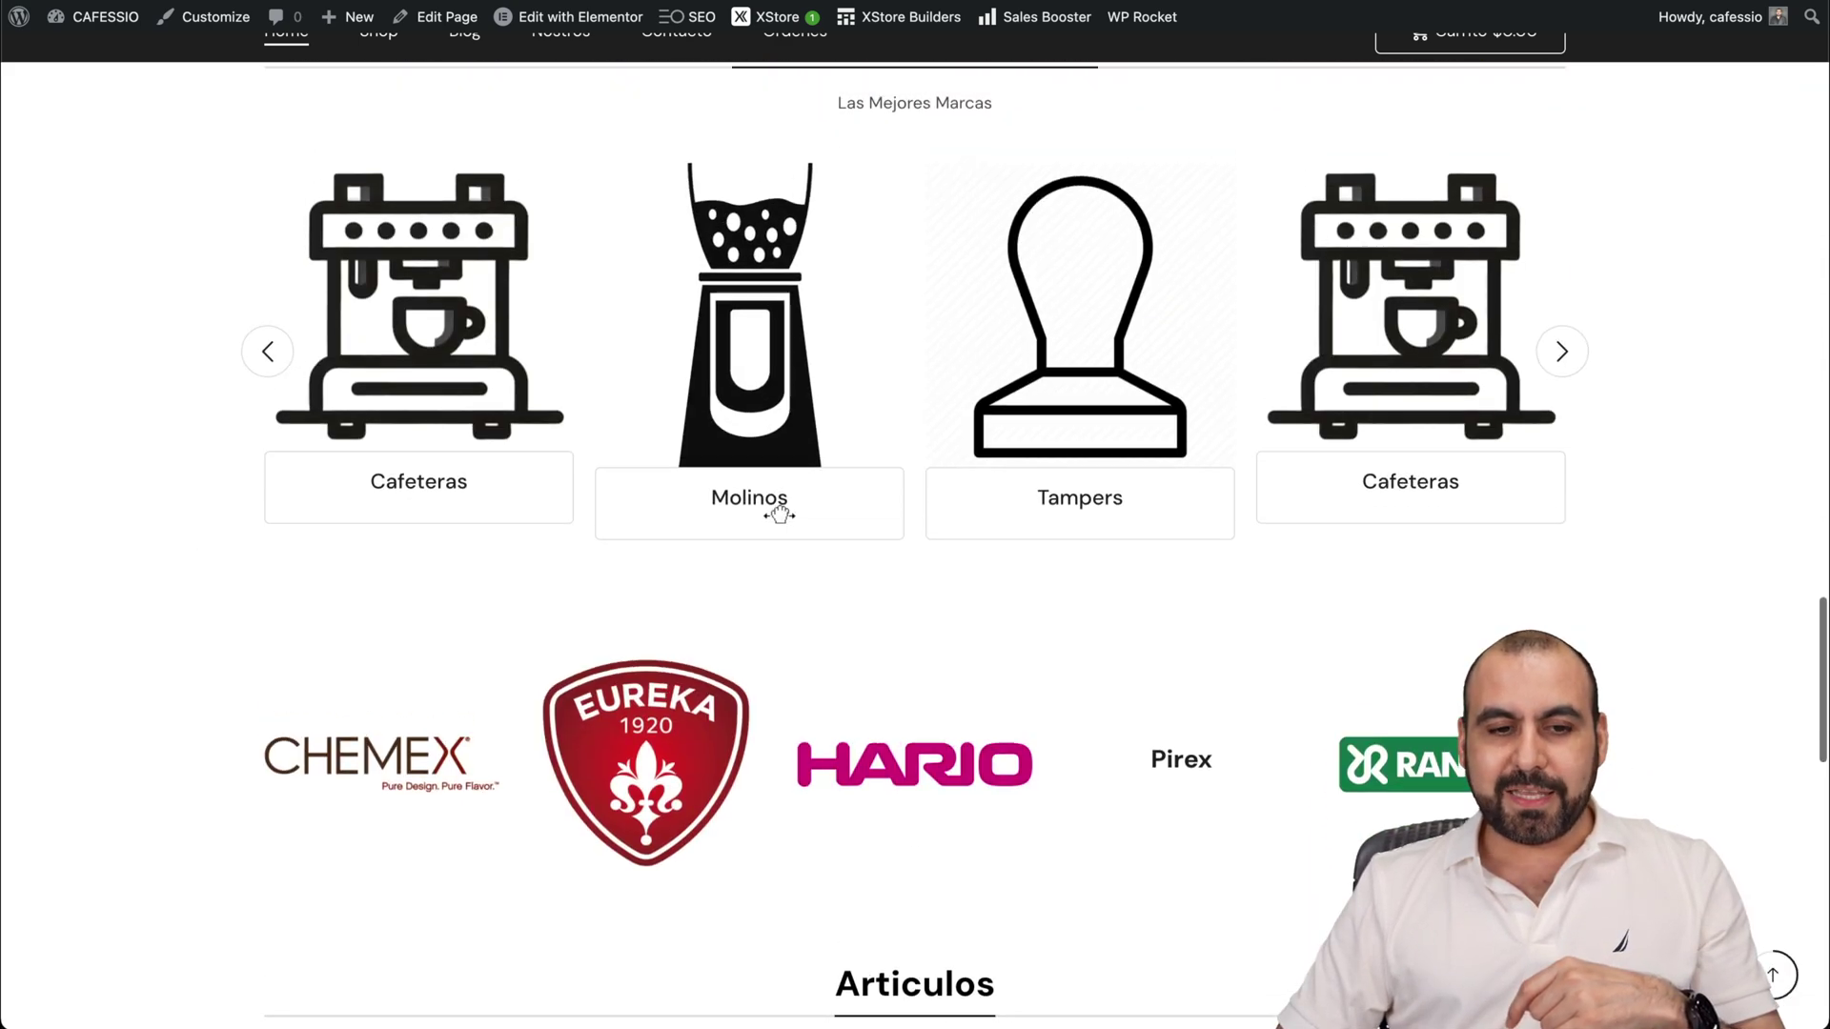
scroll(780, 515, "down", 15)
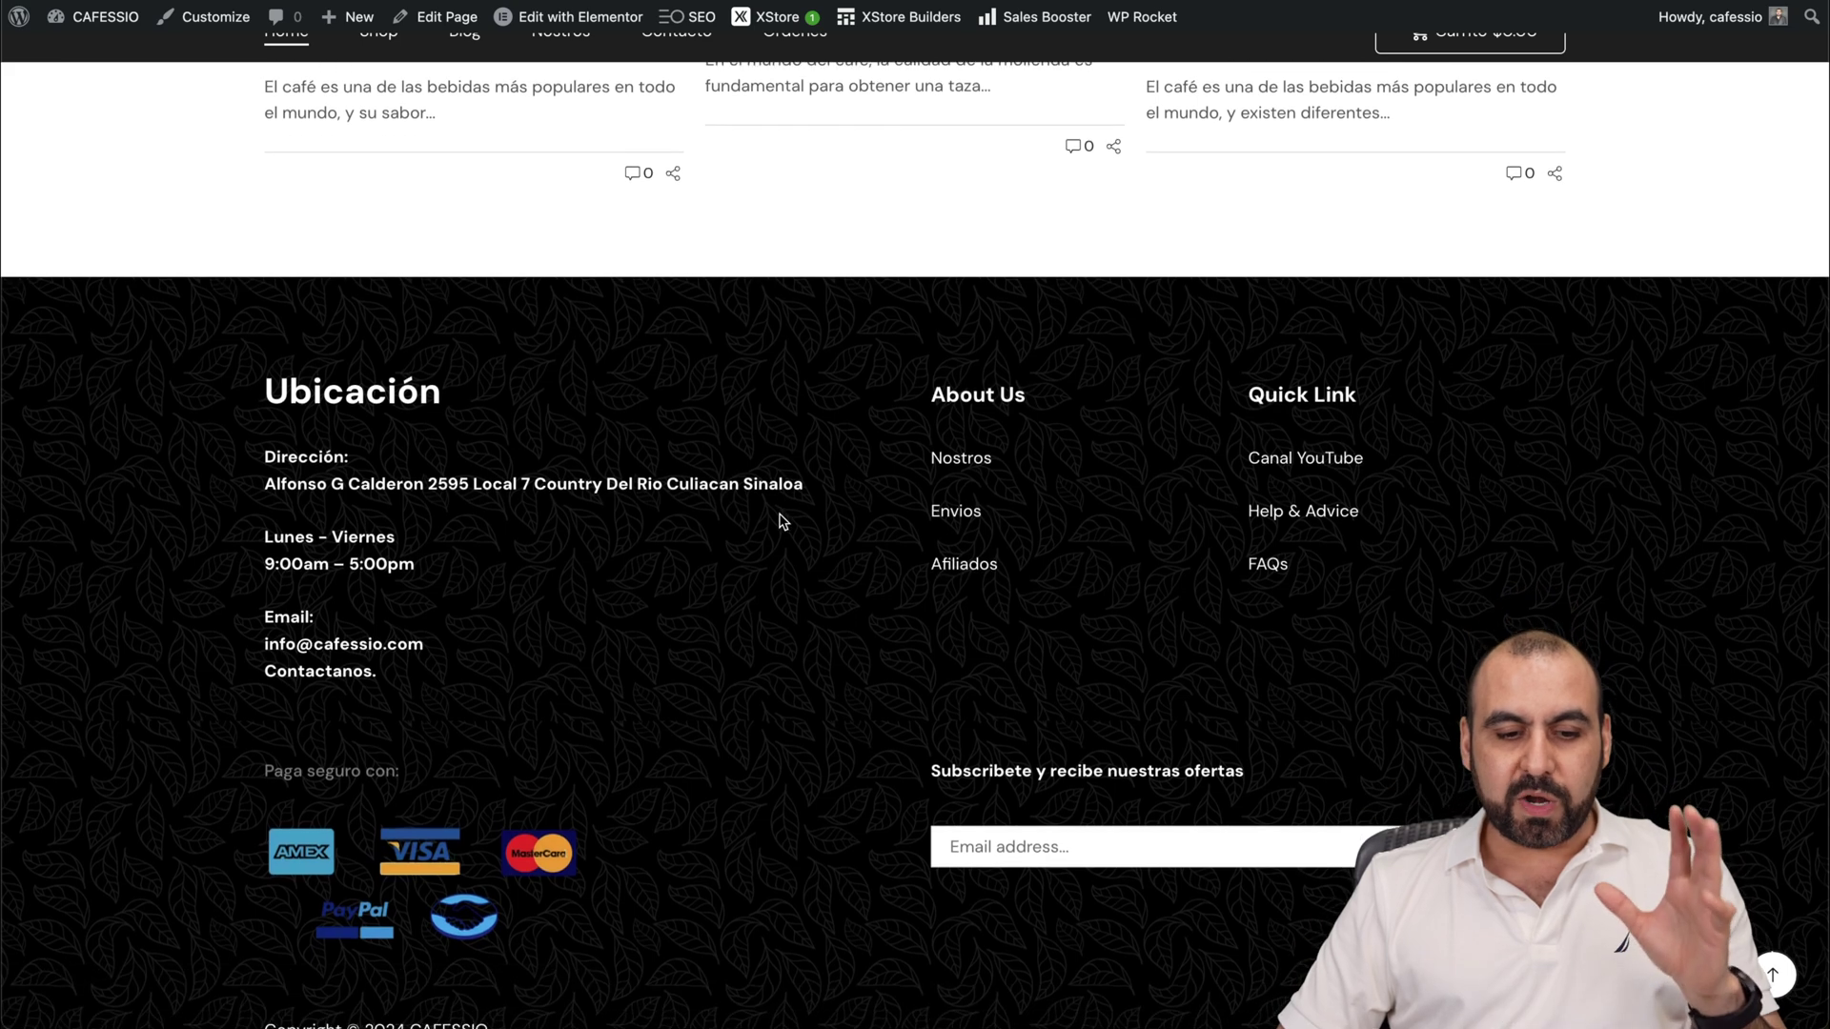
scroll(780, 520, "up", 20)
scroll(780, 521, "down", 8)
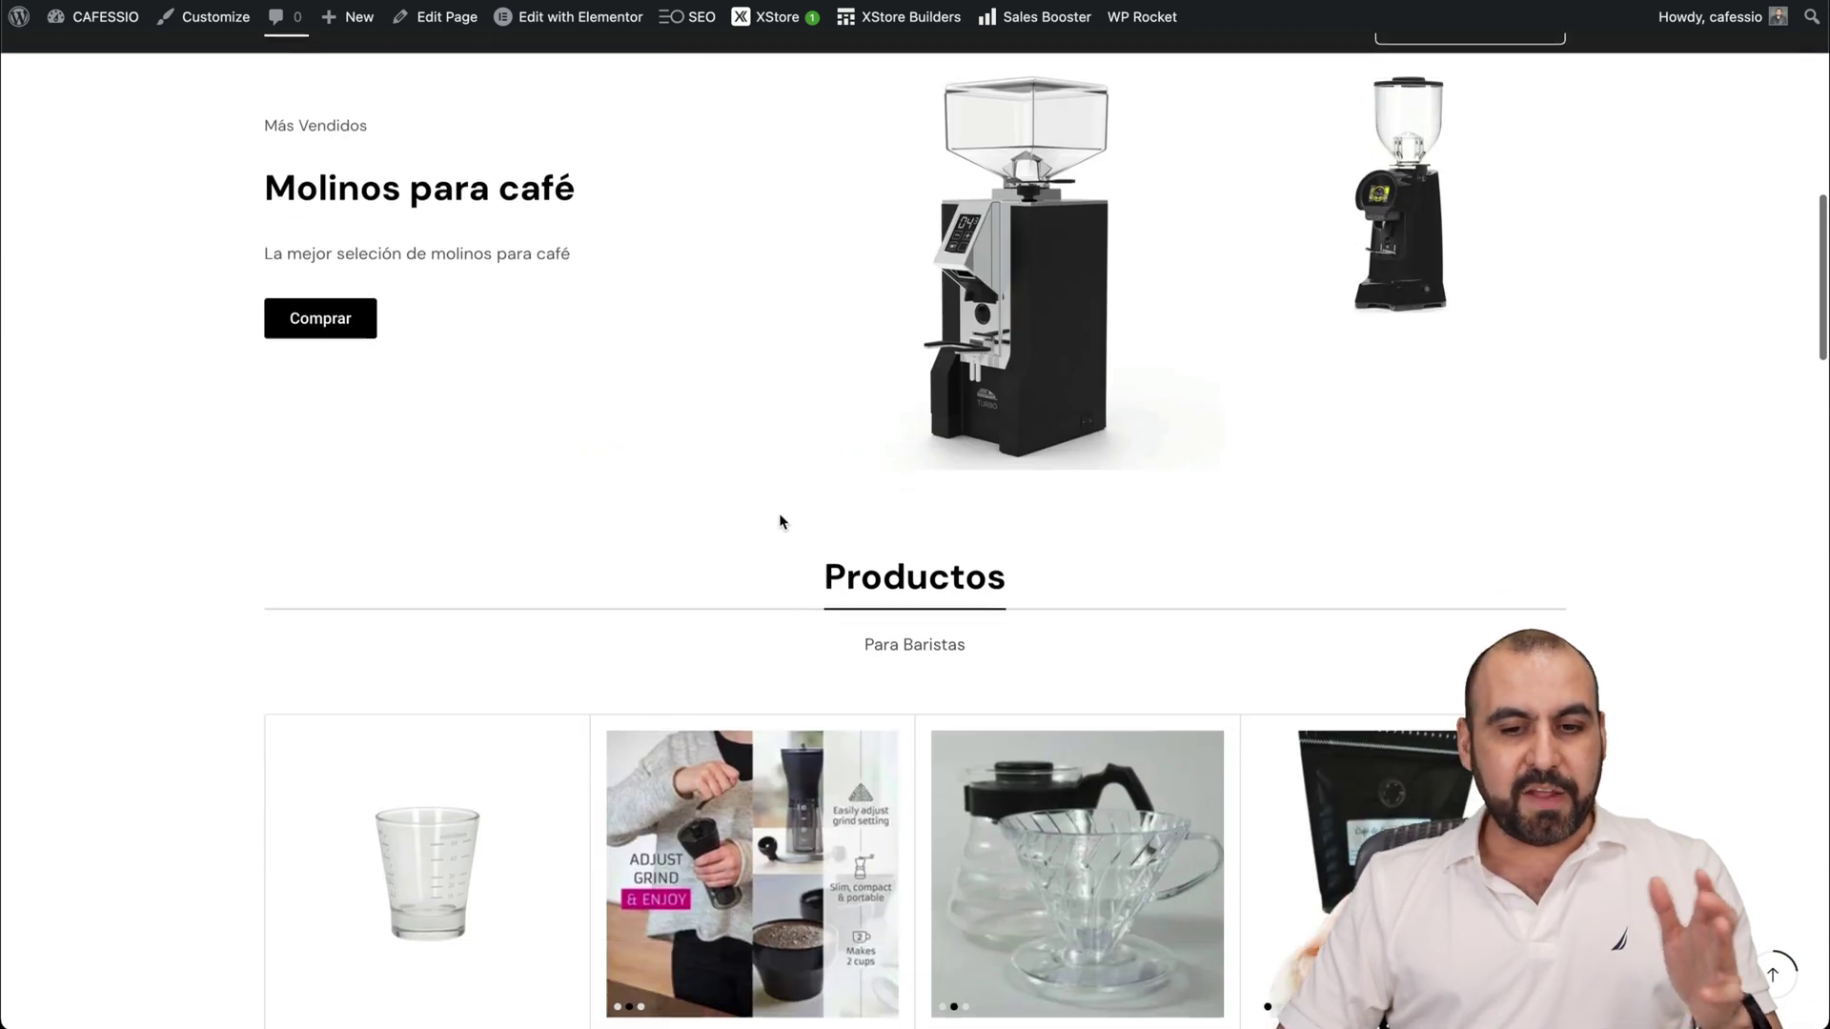
scroll(780, 520, "down", 9)
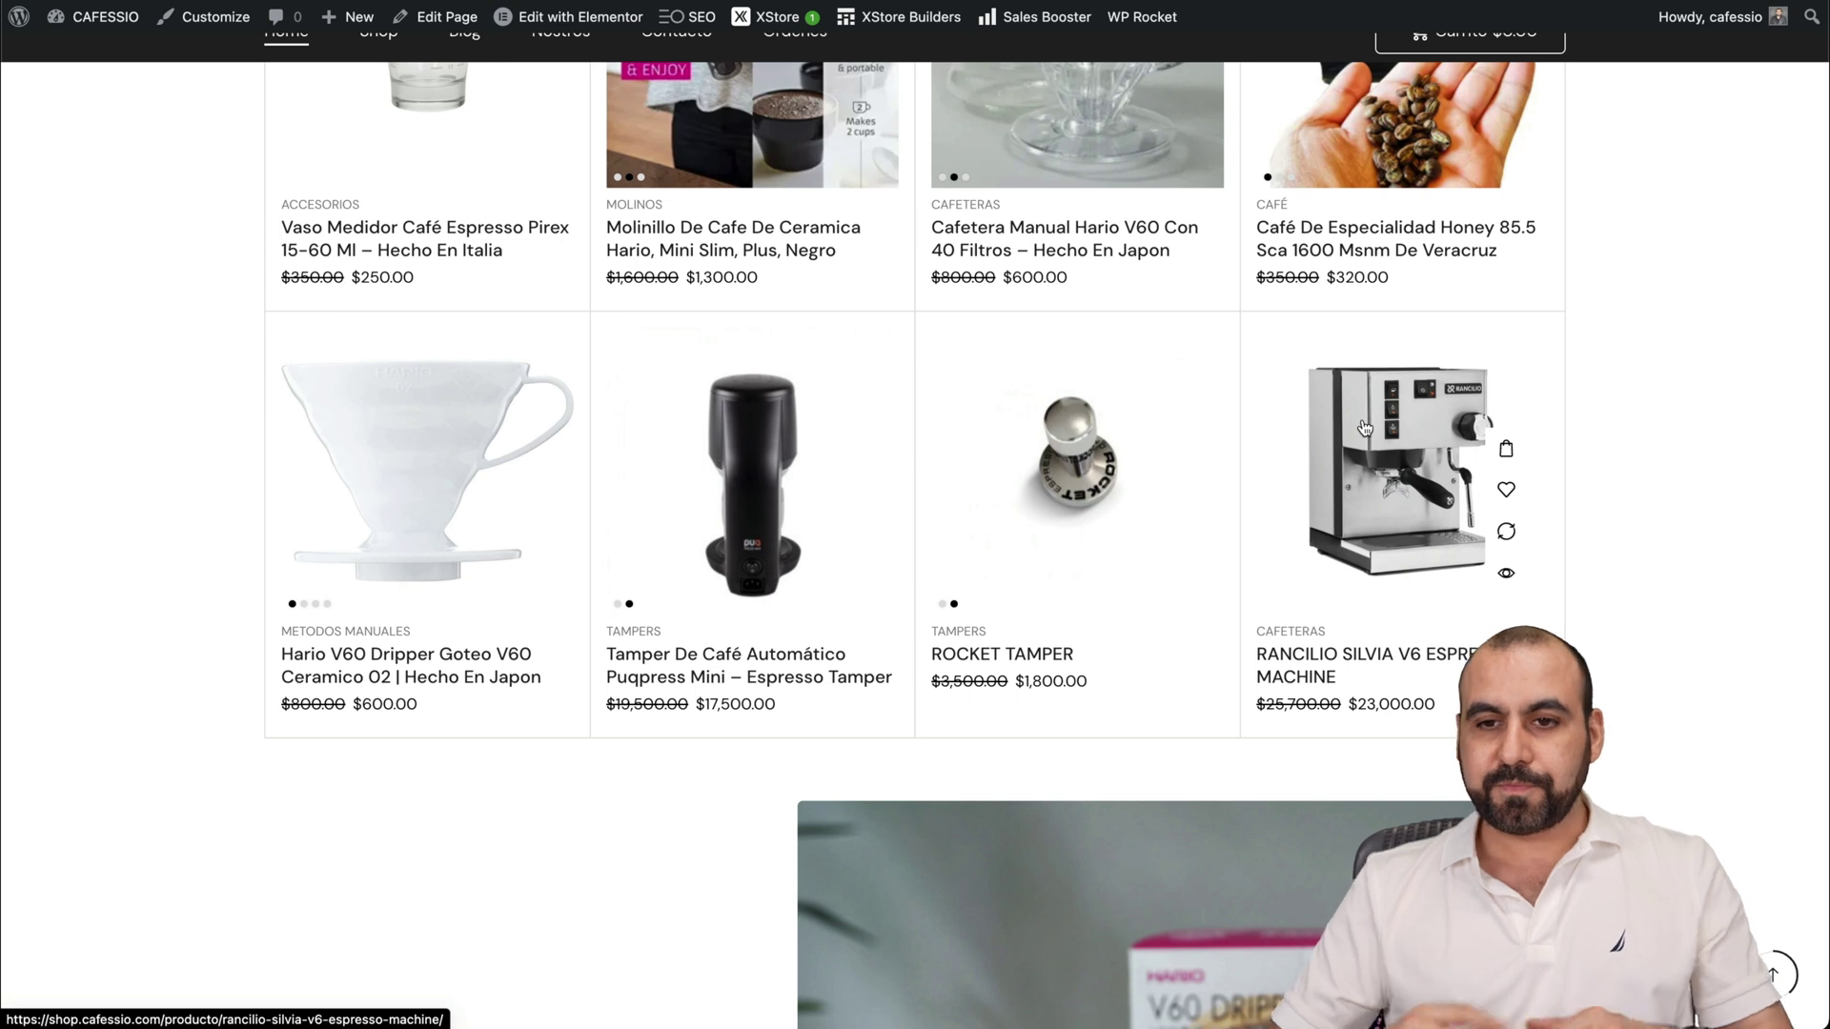
left_click(1365, 428)
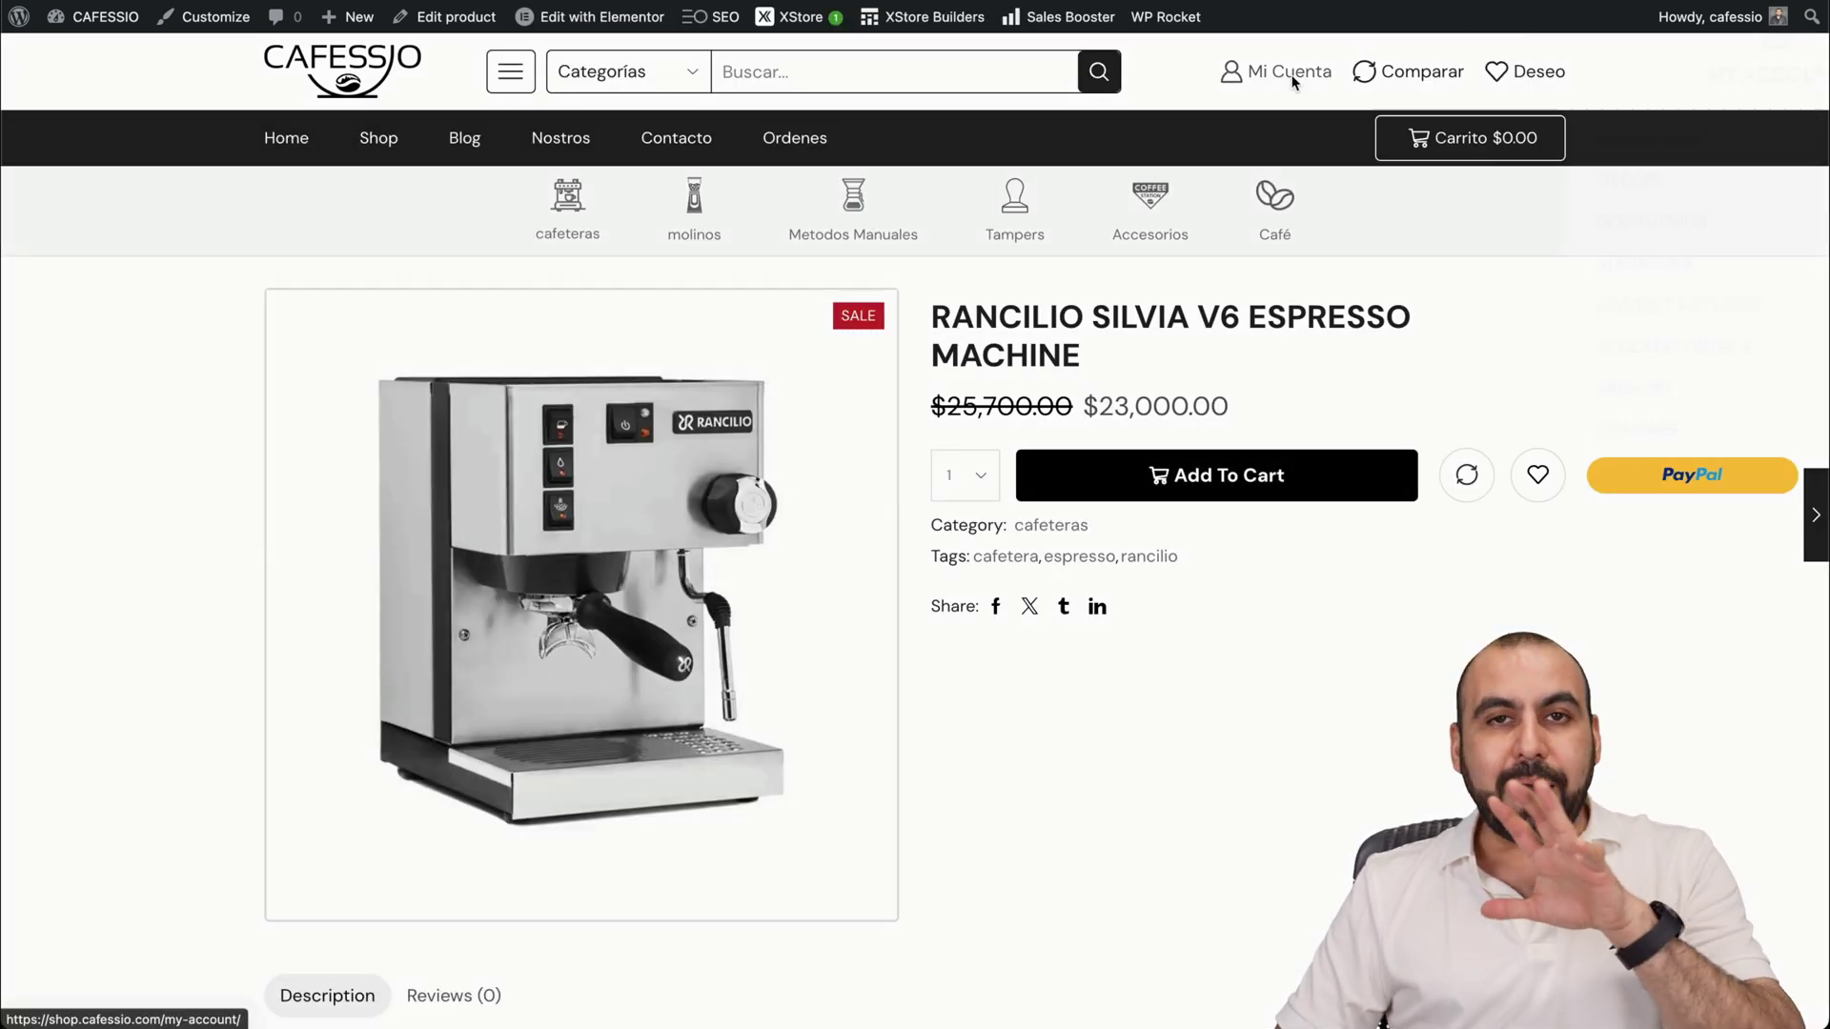
Go to the customer account Dashboard through Mi Cuenta in the header
left_click(1291, 76)
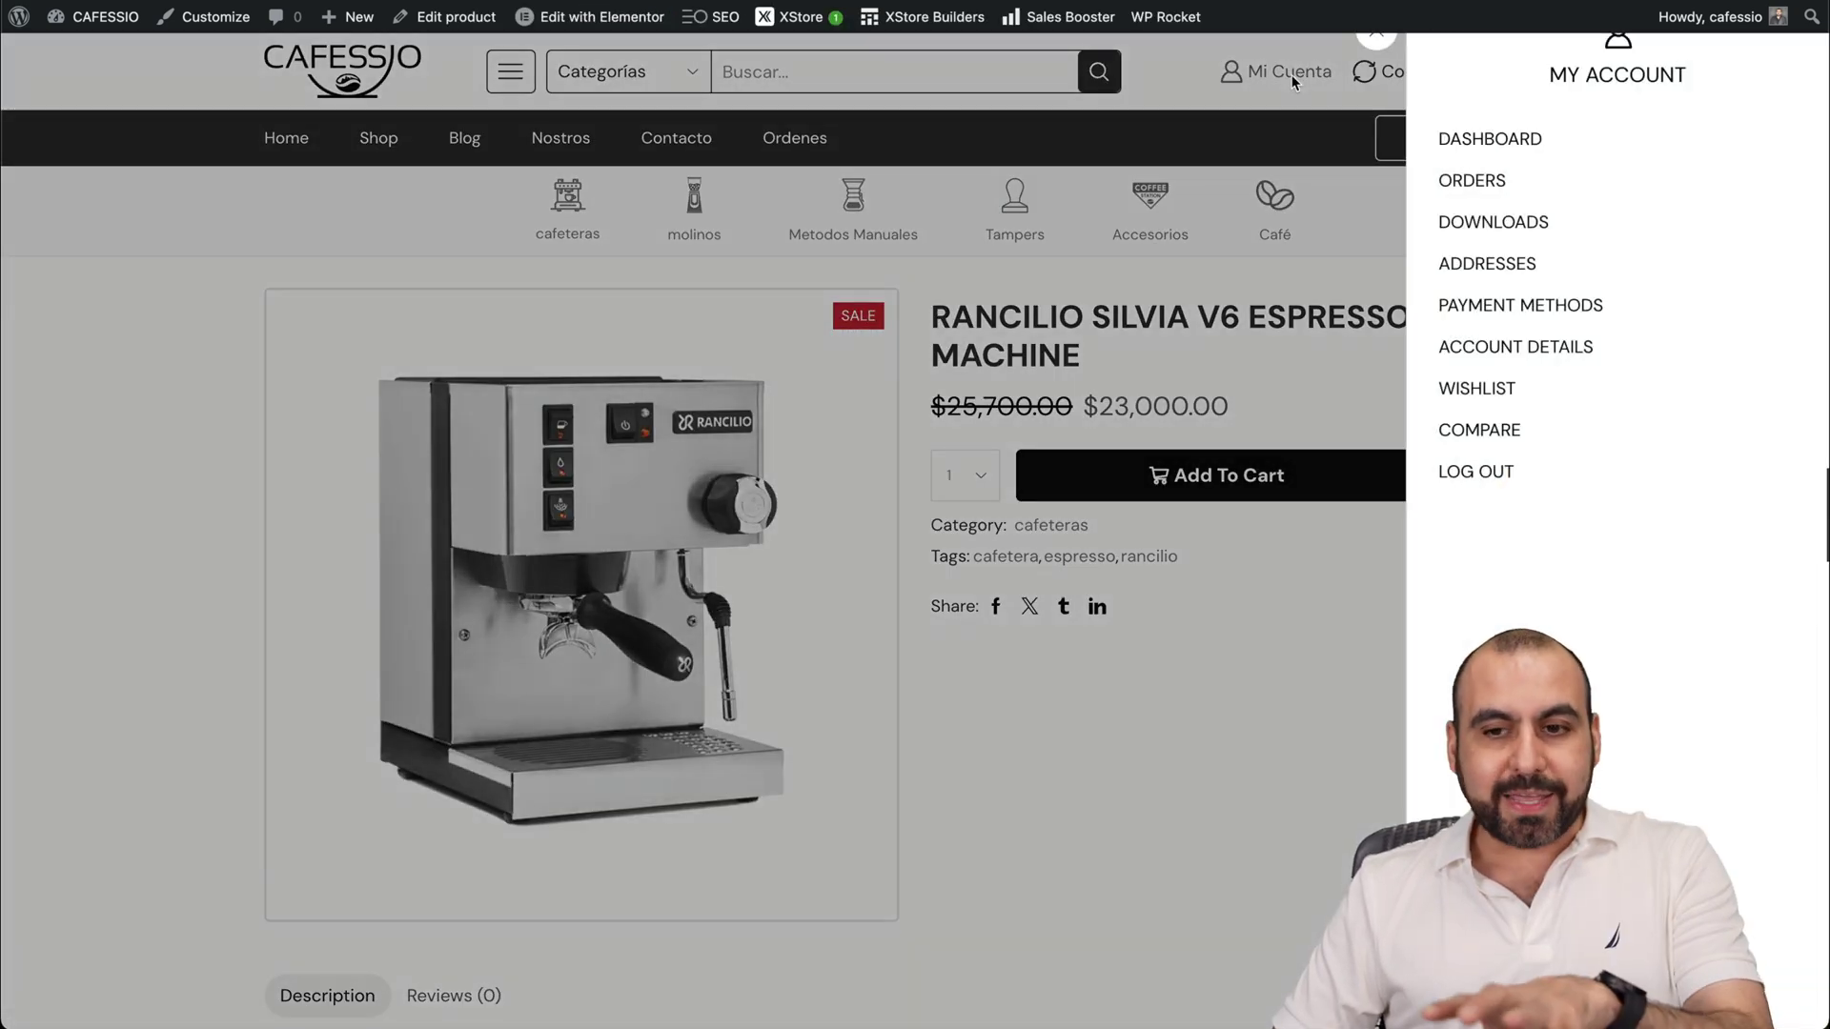
left_click(1501, 141)
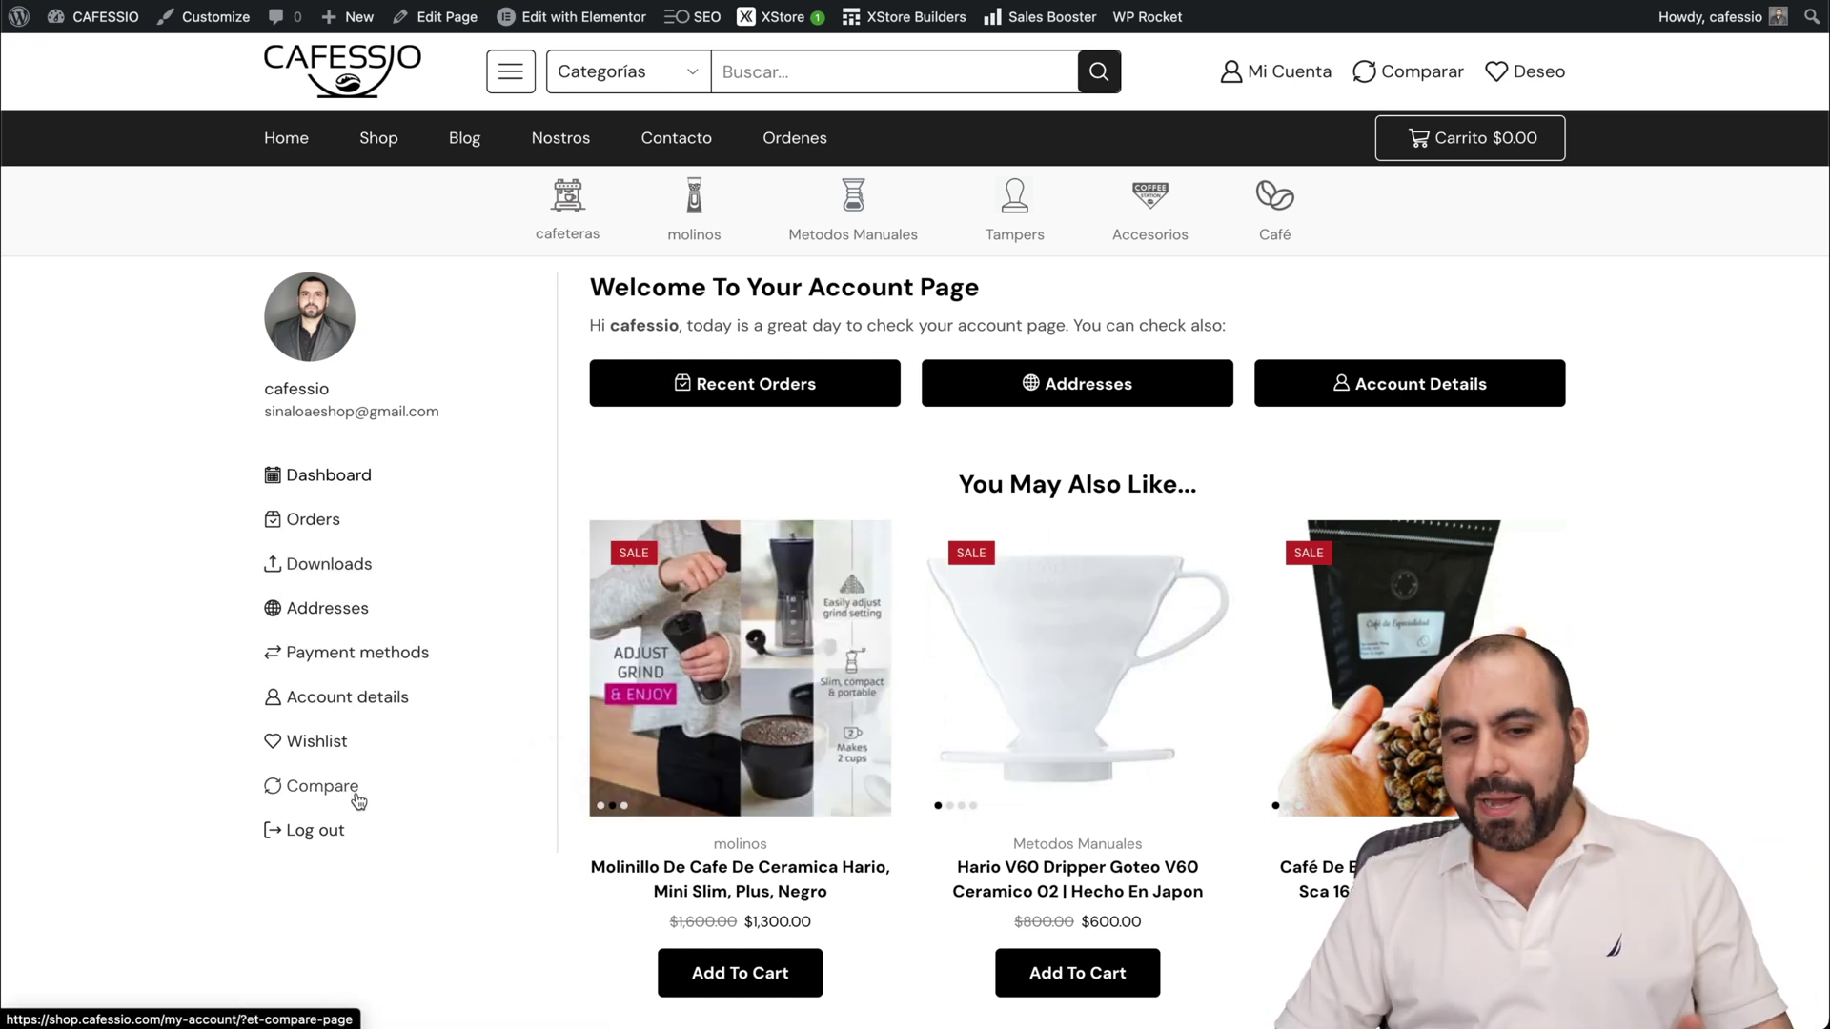
scroll(982, 667, "down", 10)
scroll(979, 740, "up", 10)
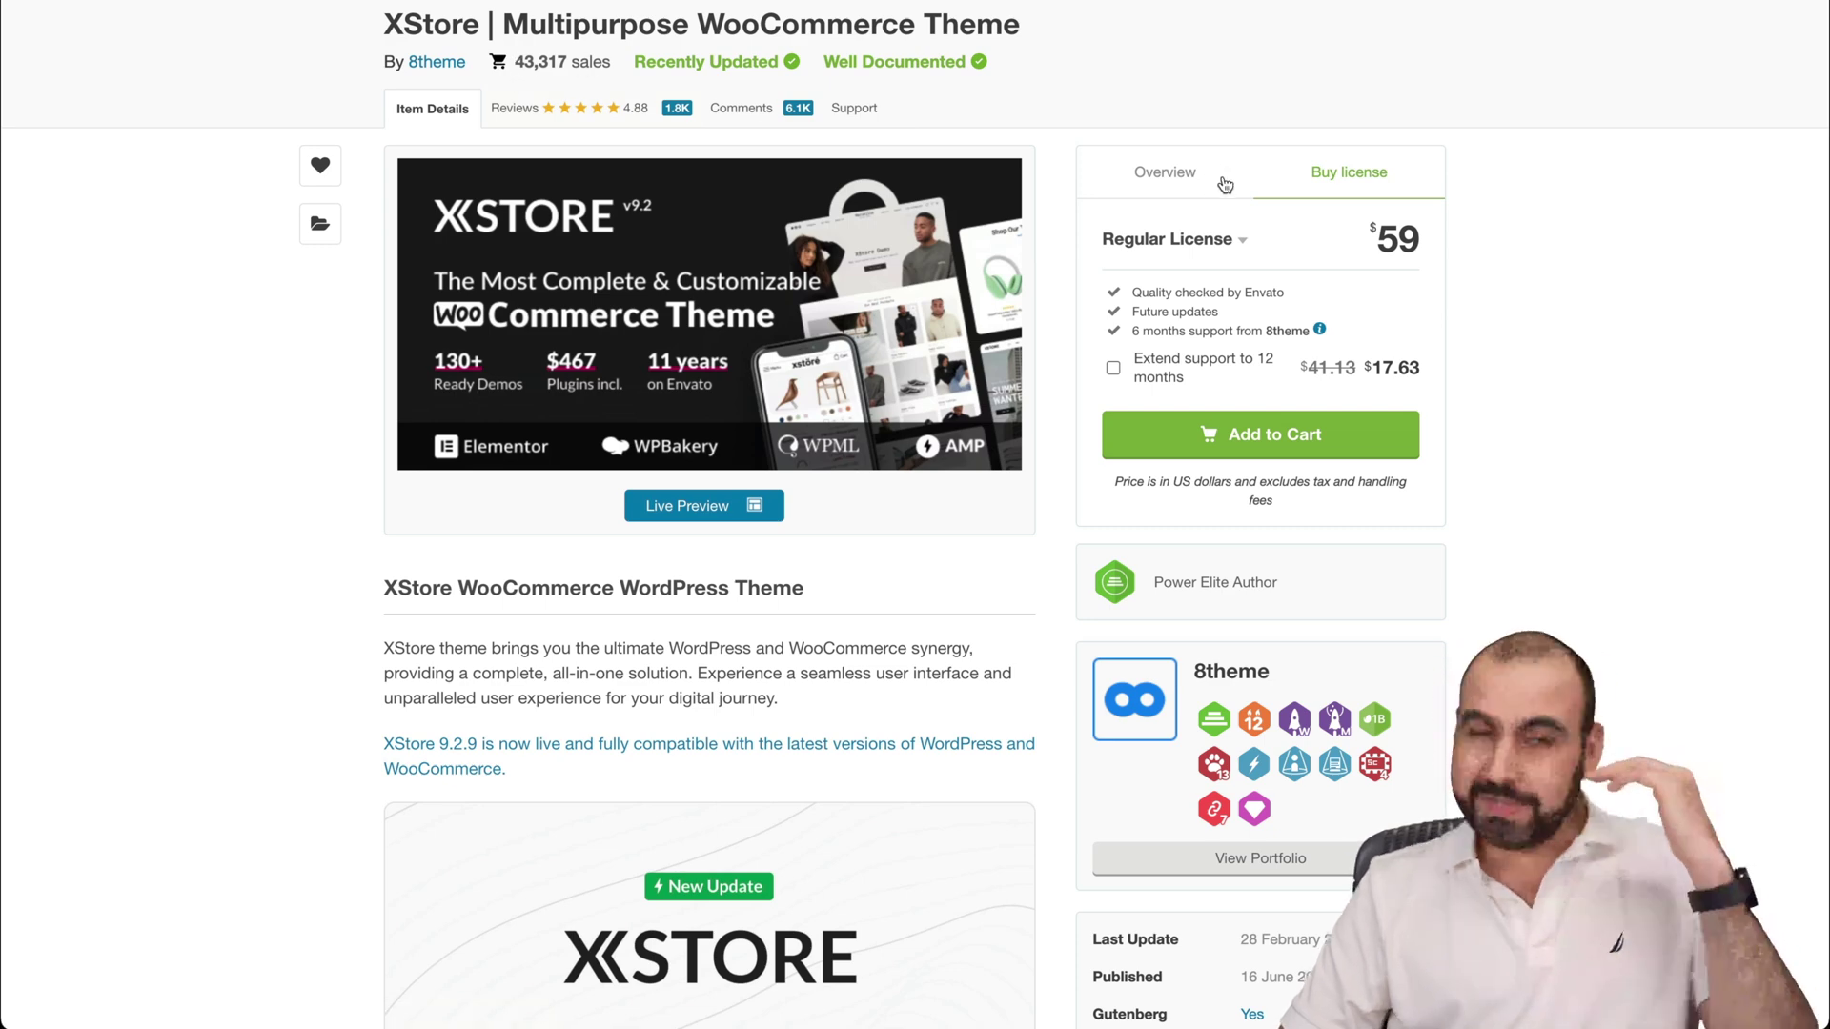
Scroll the XStore ThemeForest listing past the $59 Regular License box to the item details
scroll(1224, 184, "down", 20)
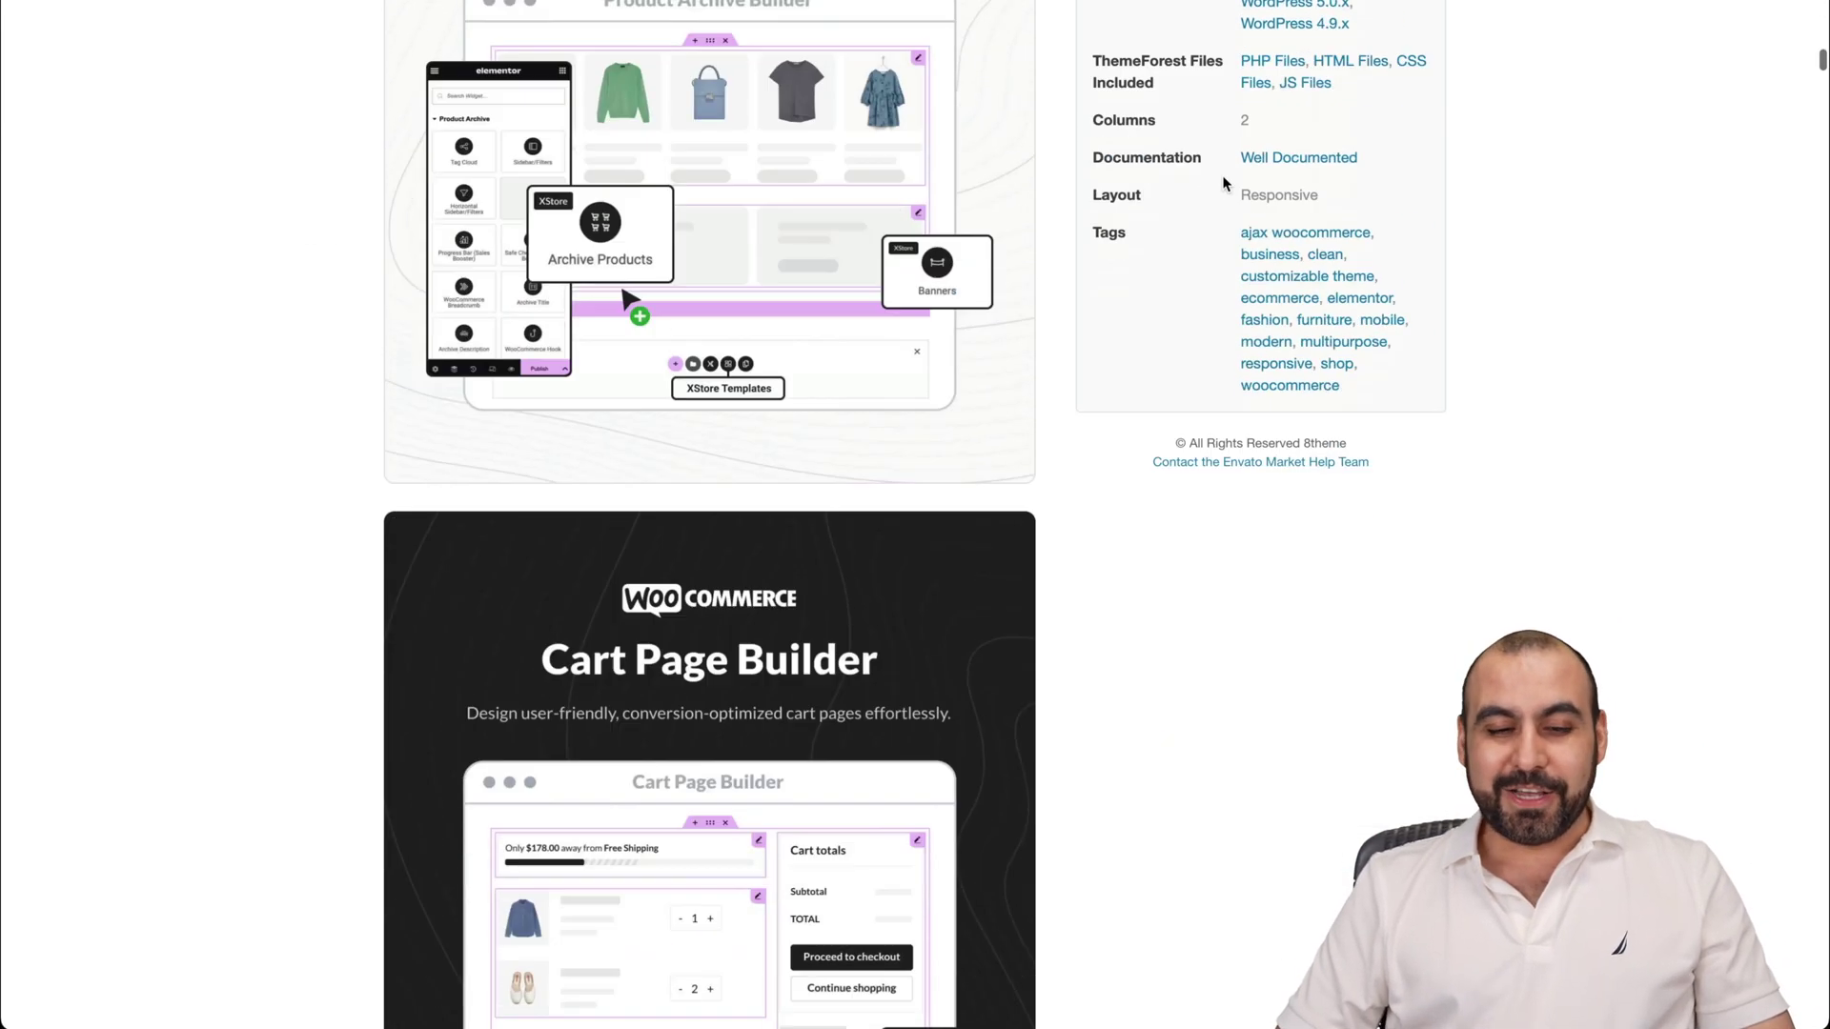
Scroll down the XStore listing through the builder sections and the 6 Reasons features
scroll(1225, 184, "down", 20)
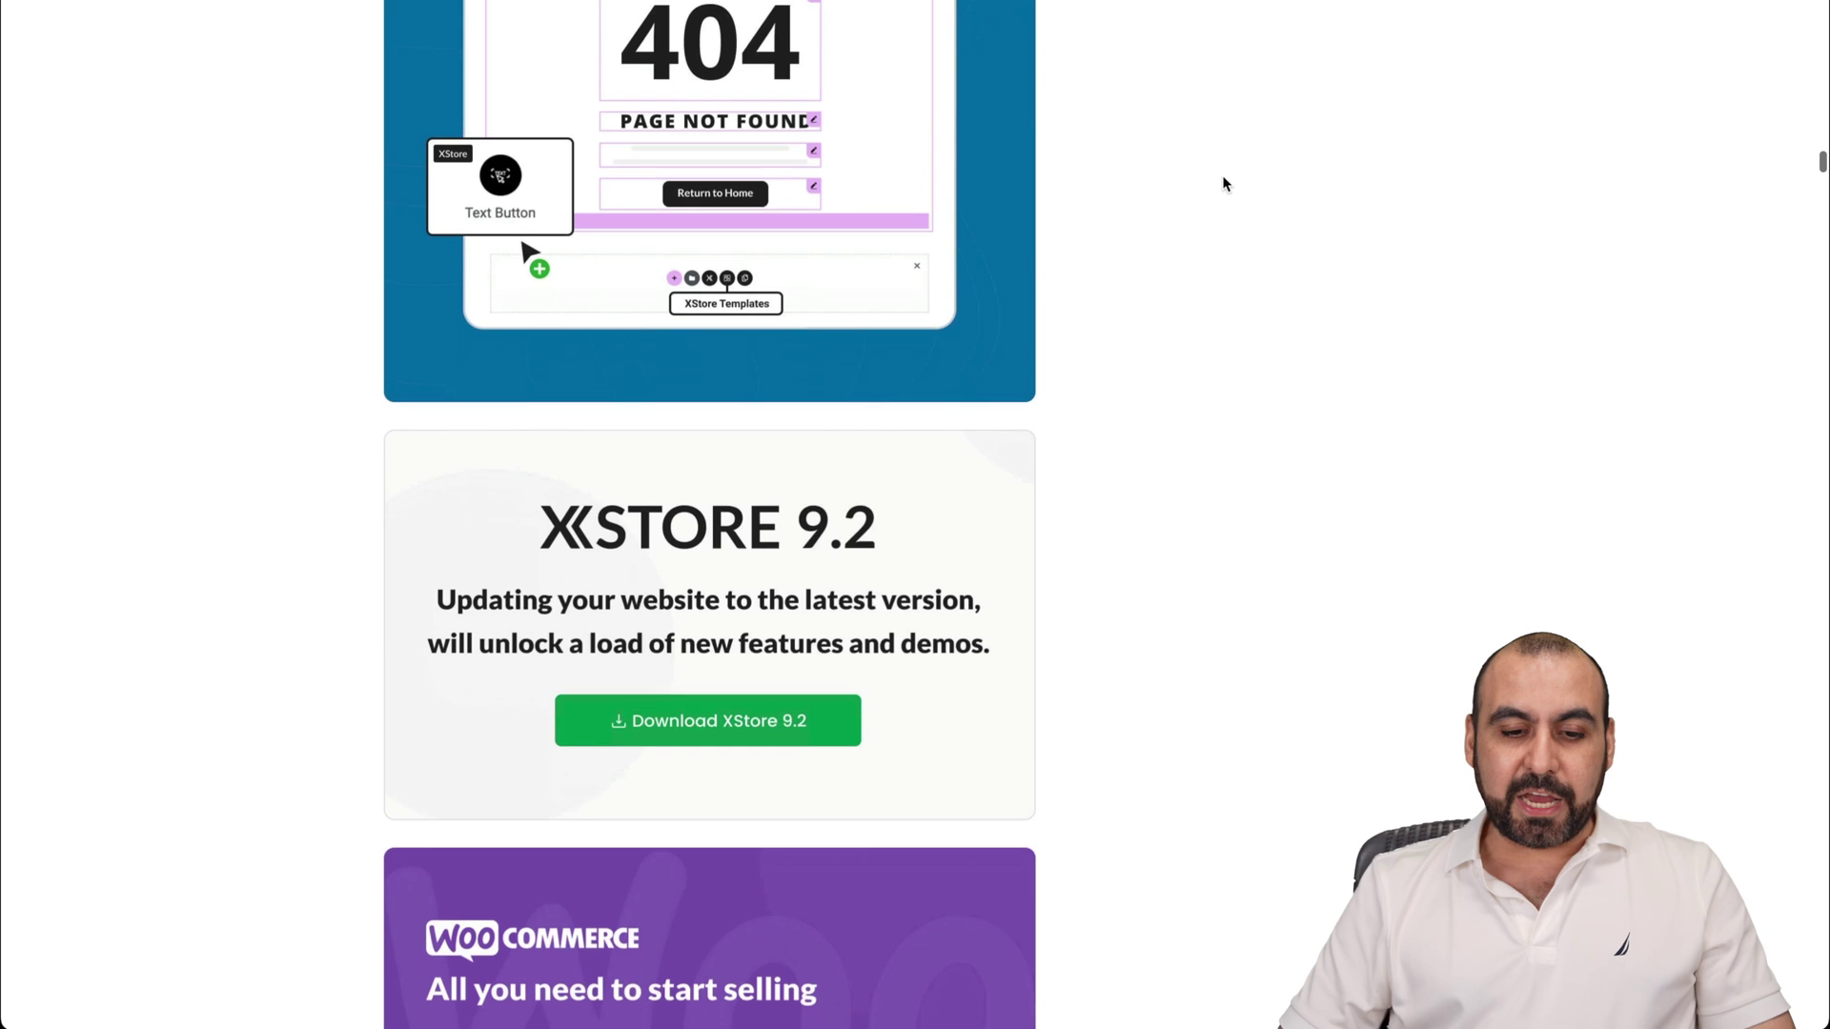
scroll(1224, 184, "down", 20)
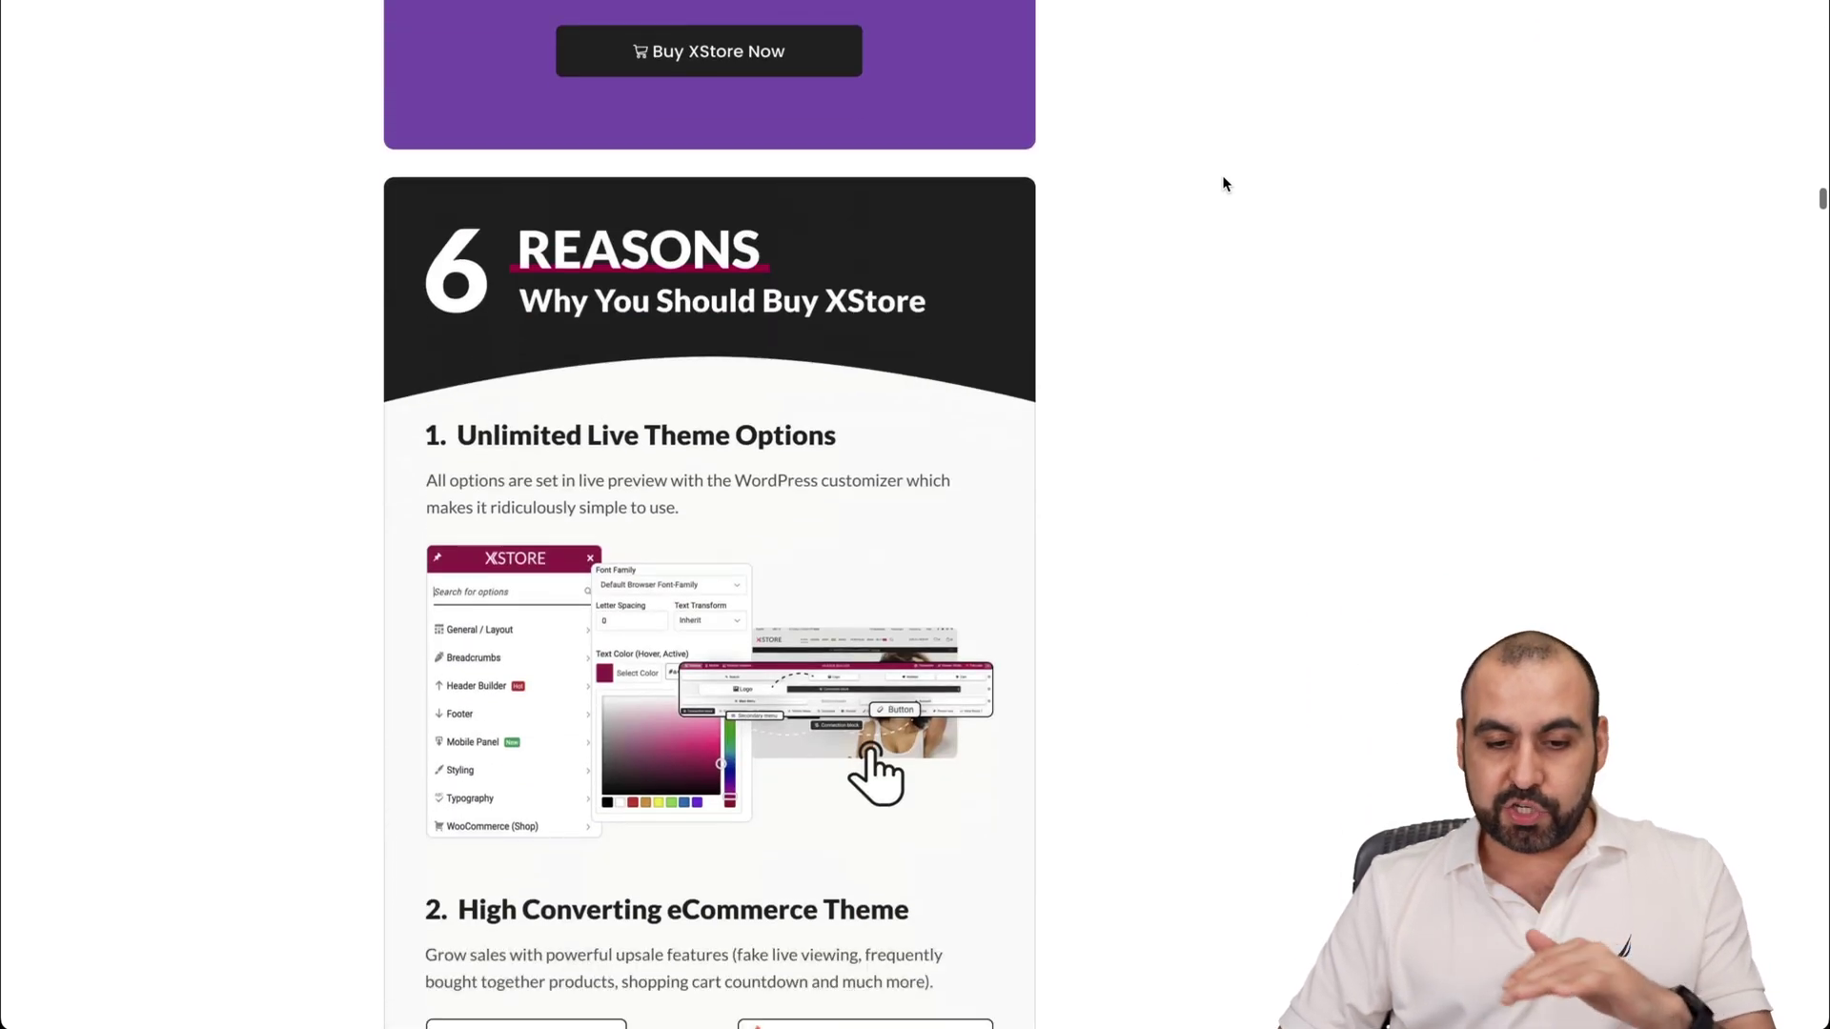
scroll(1225, 184, "down", 2)
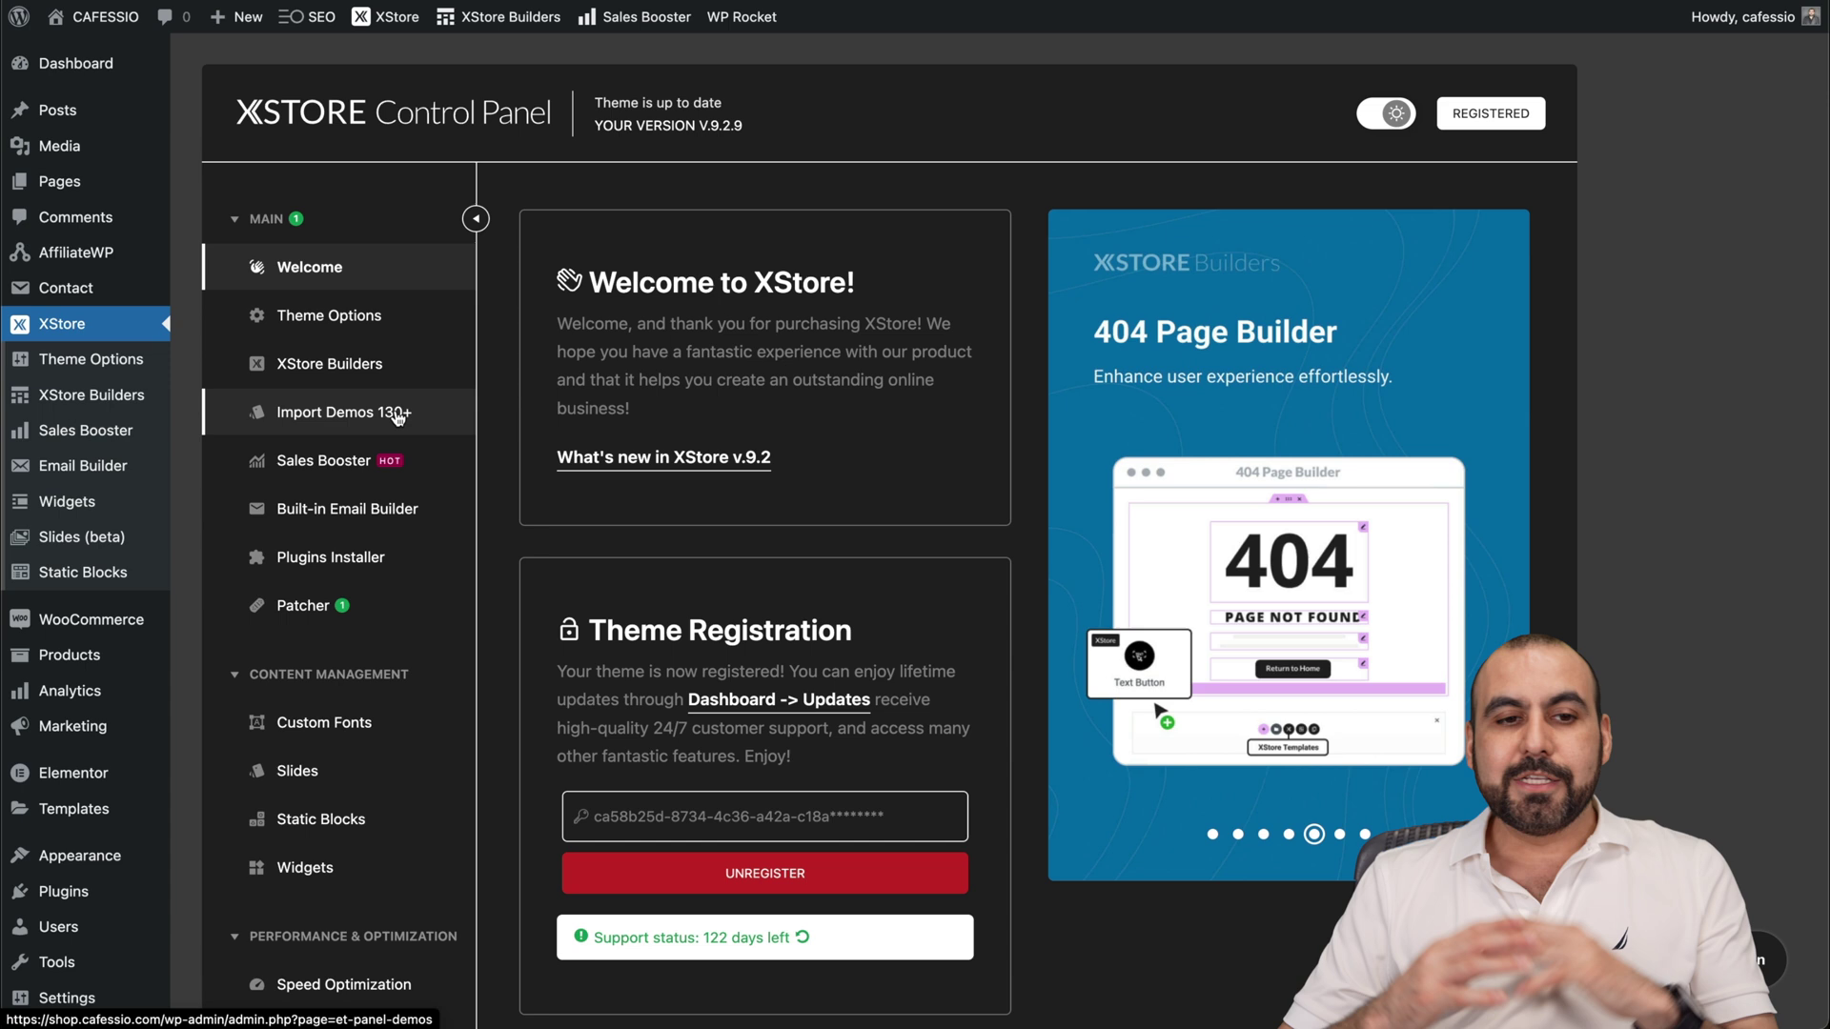
Open the Import Demos 130+ gallery of importable demo sites in the Control Panel
left_click(397, 415)
mouse_move(707, 556)
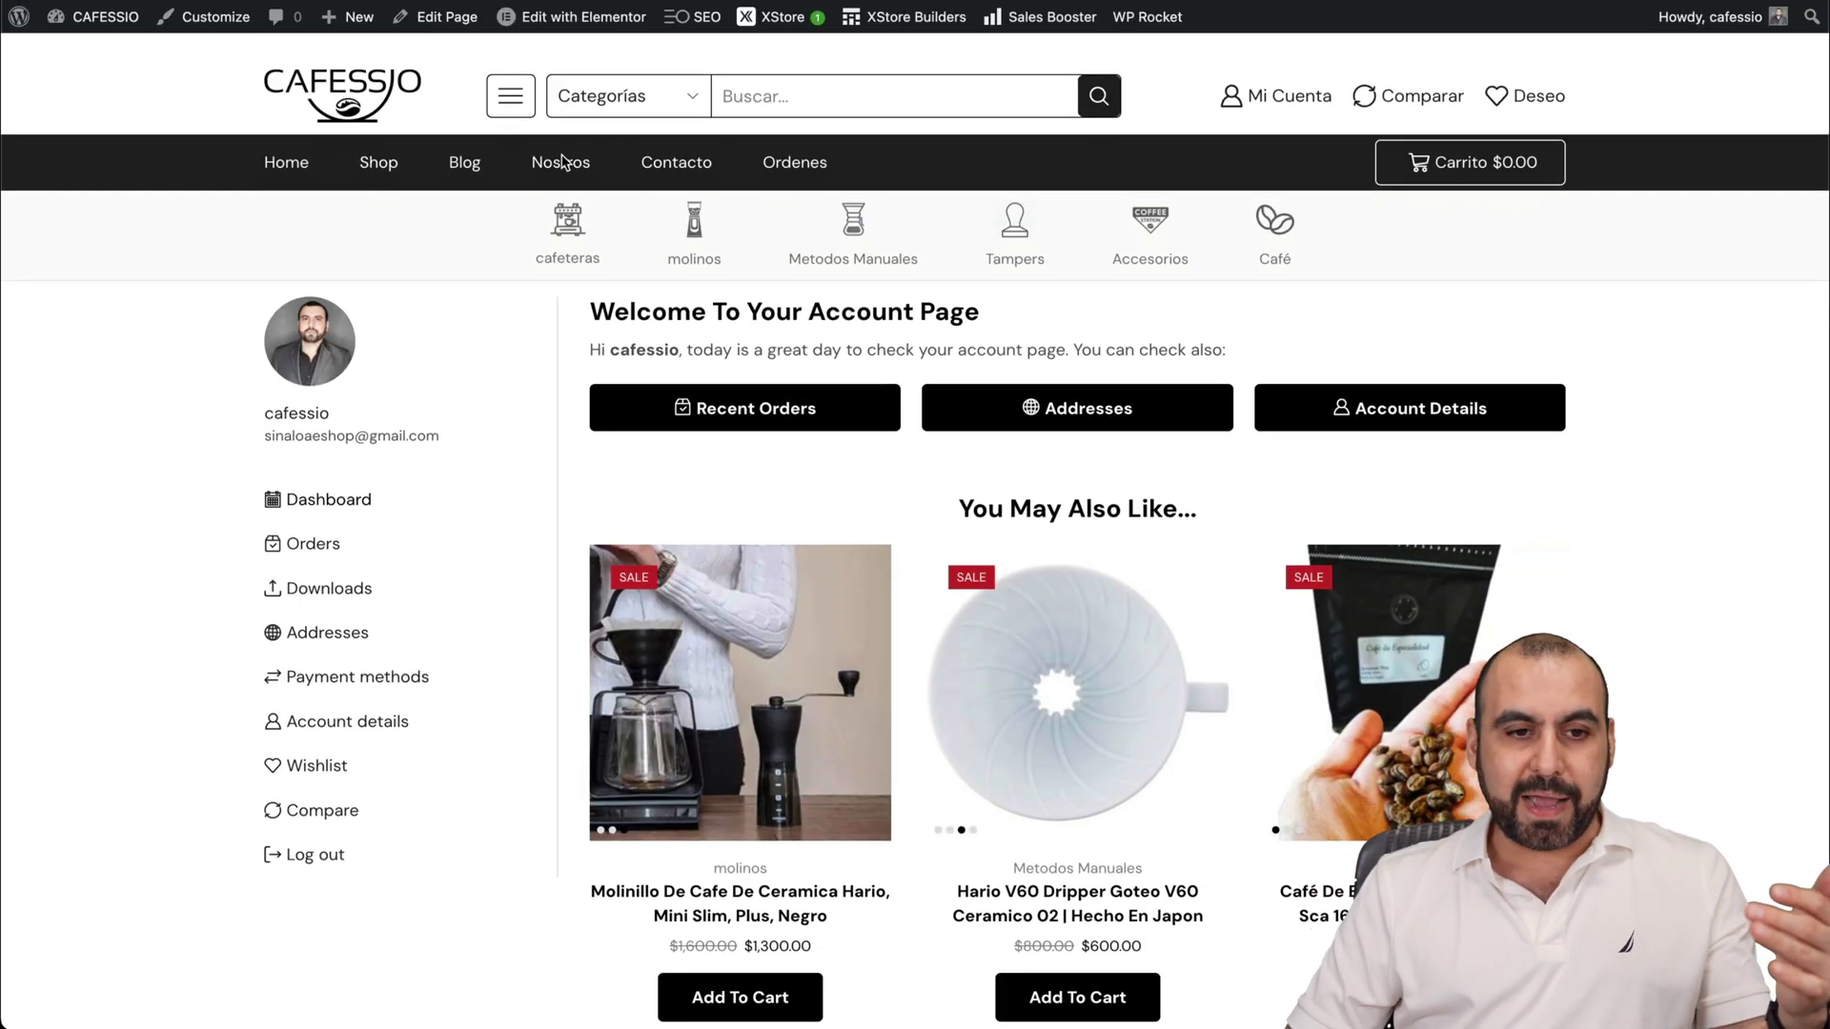
Return to the Cafessio home page and scroll through its sections
left_click(304, 143)
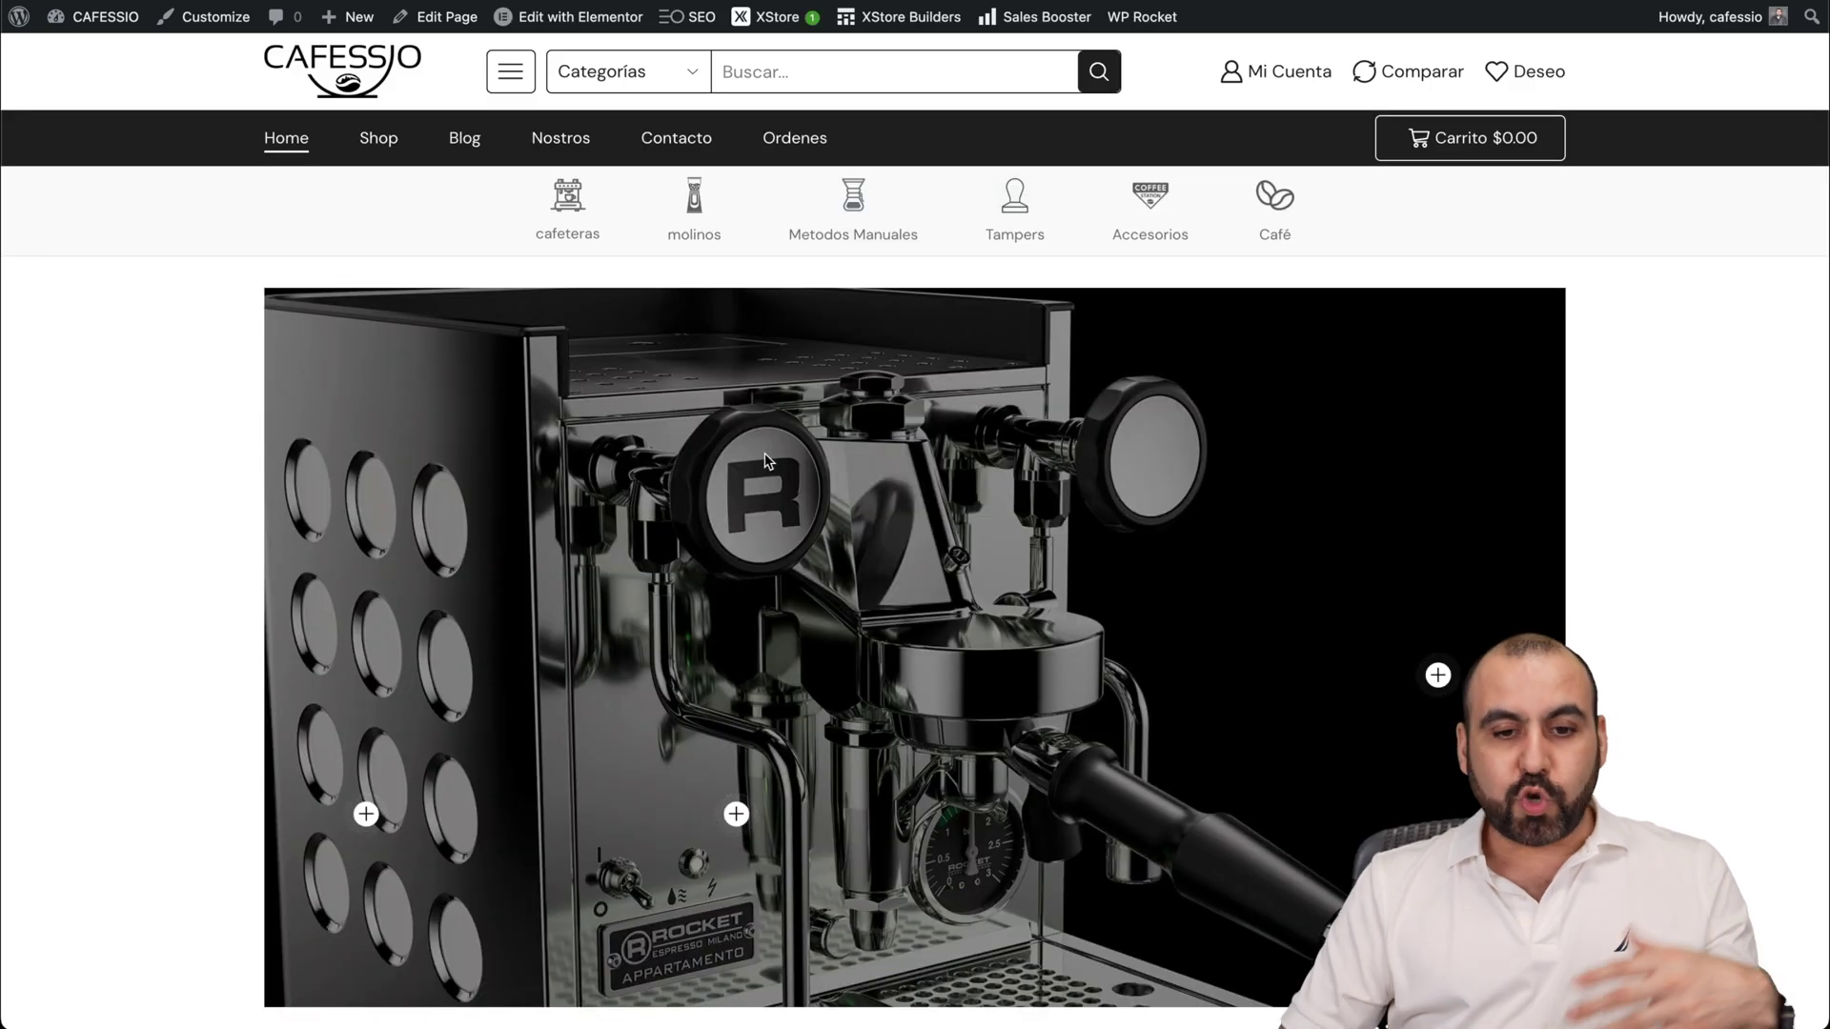
scroll(850, 767, "down", 10)
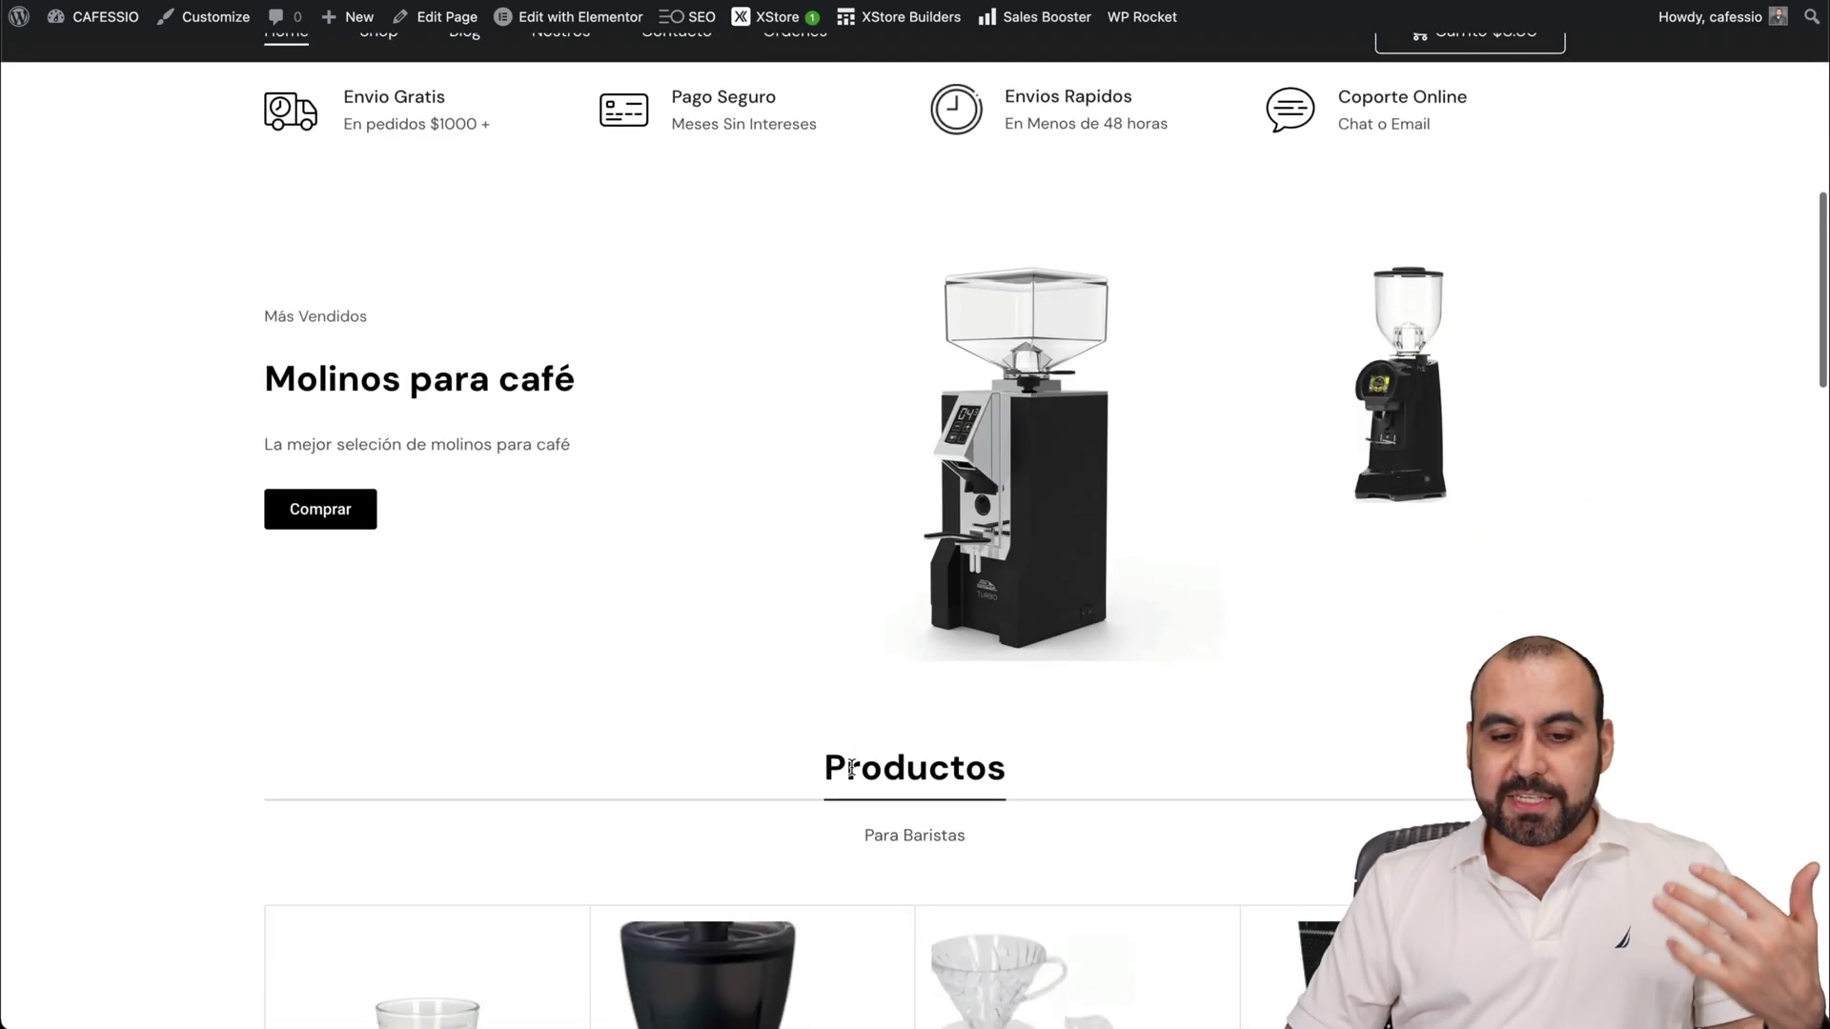
scroll(853, 770, "down", 3)
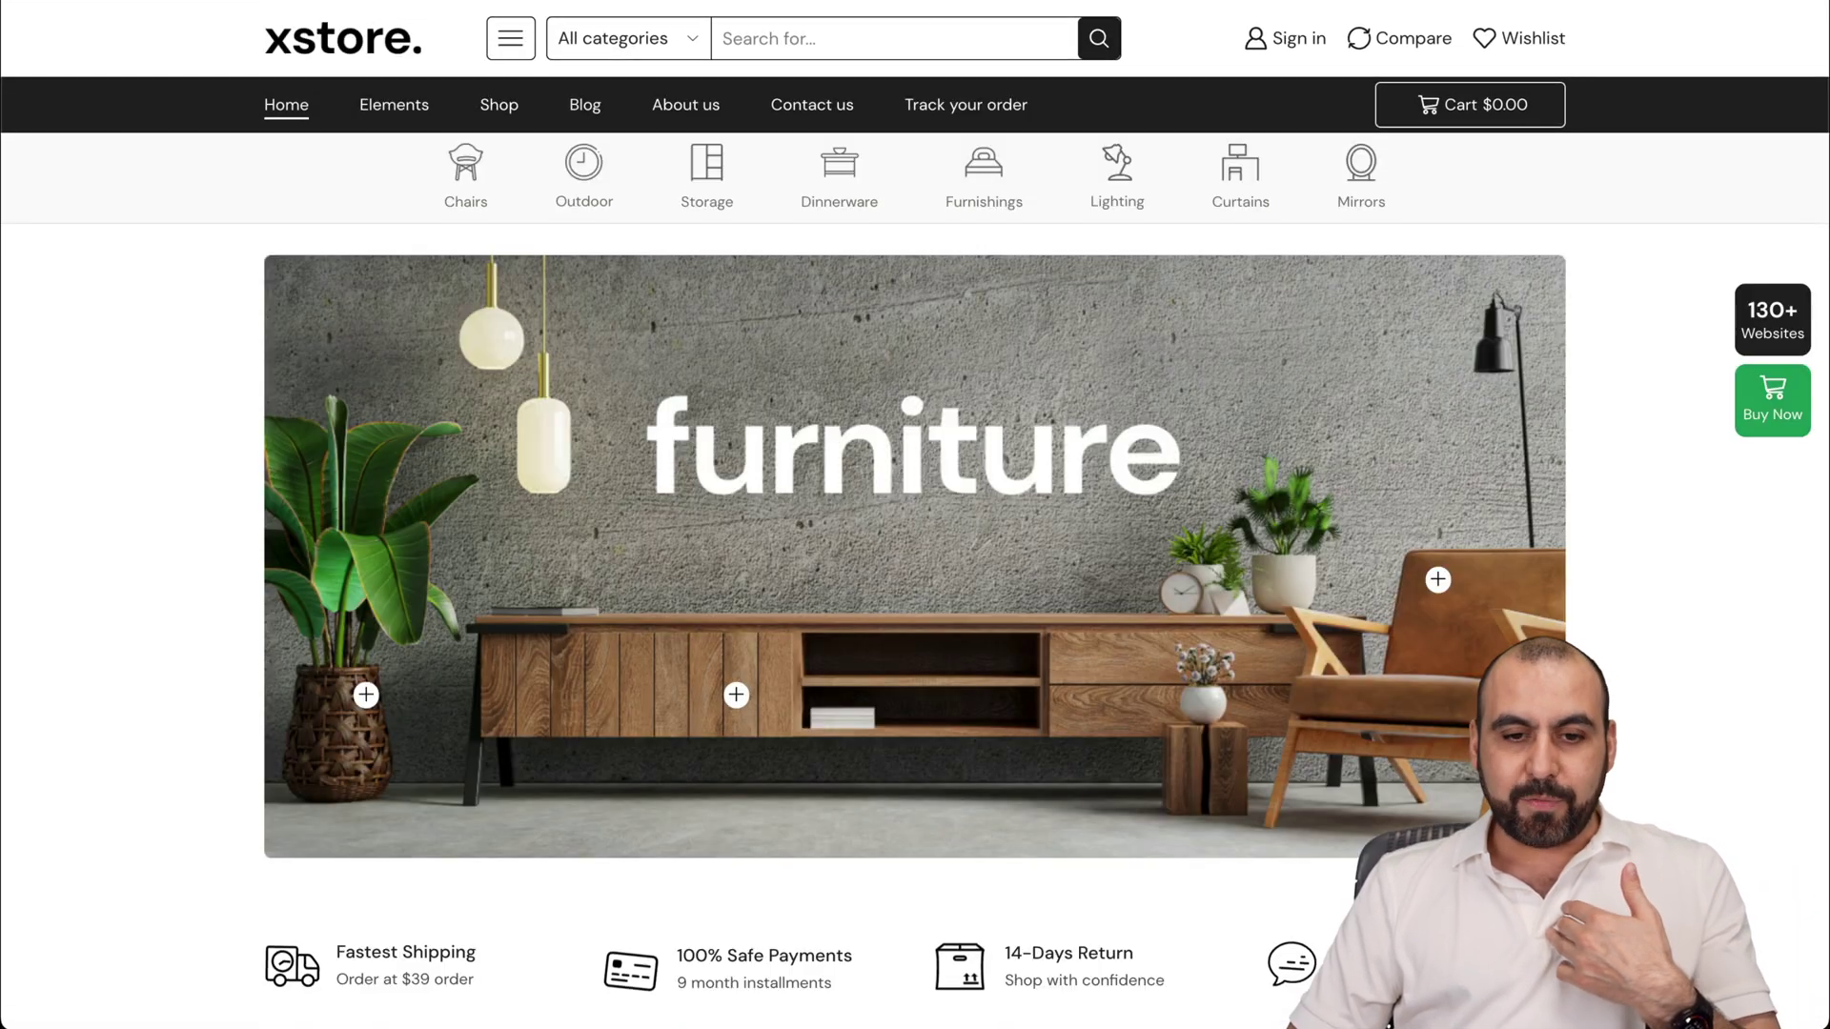
scroll(1161, 636, "down", 20)
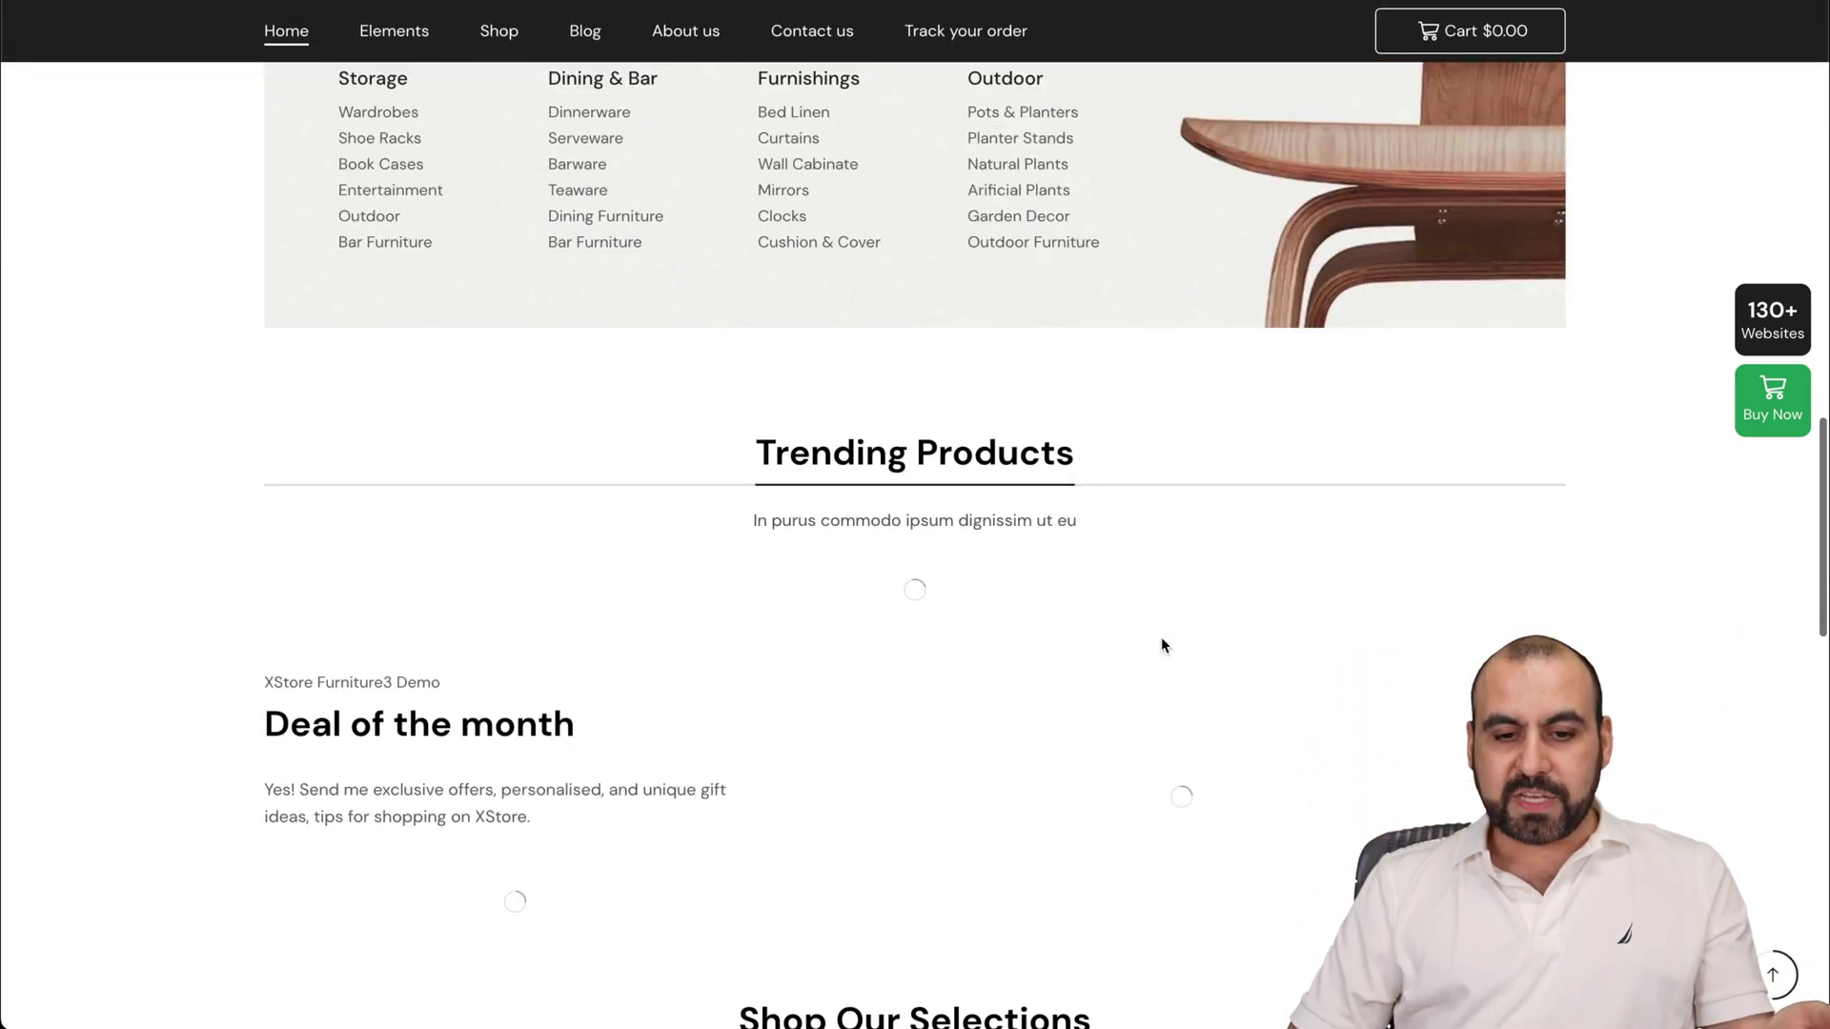
scroll(1161, 646, "down", 12)
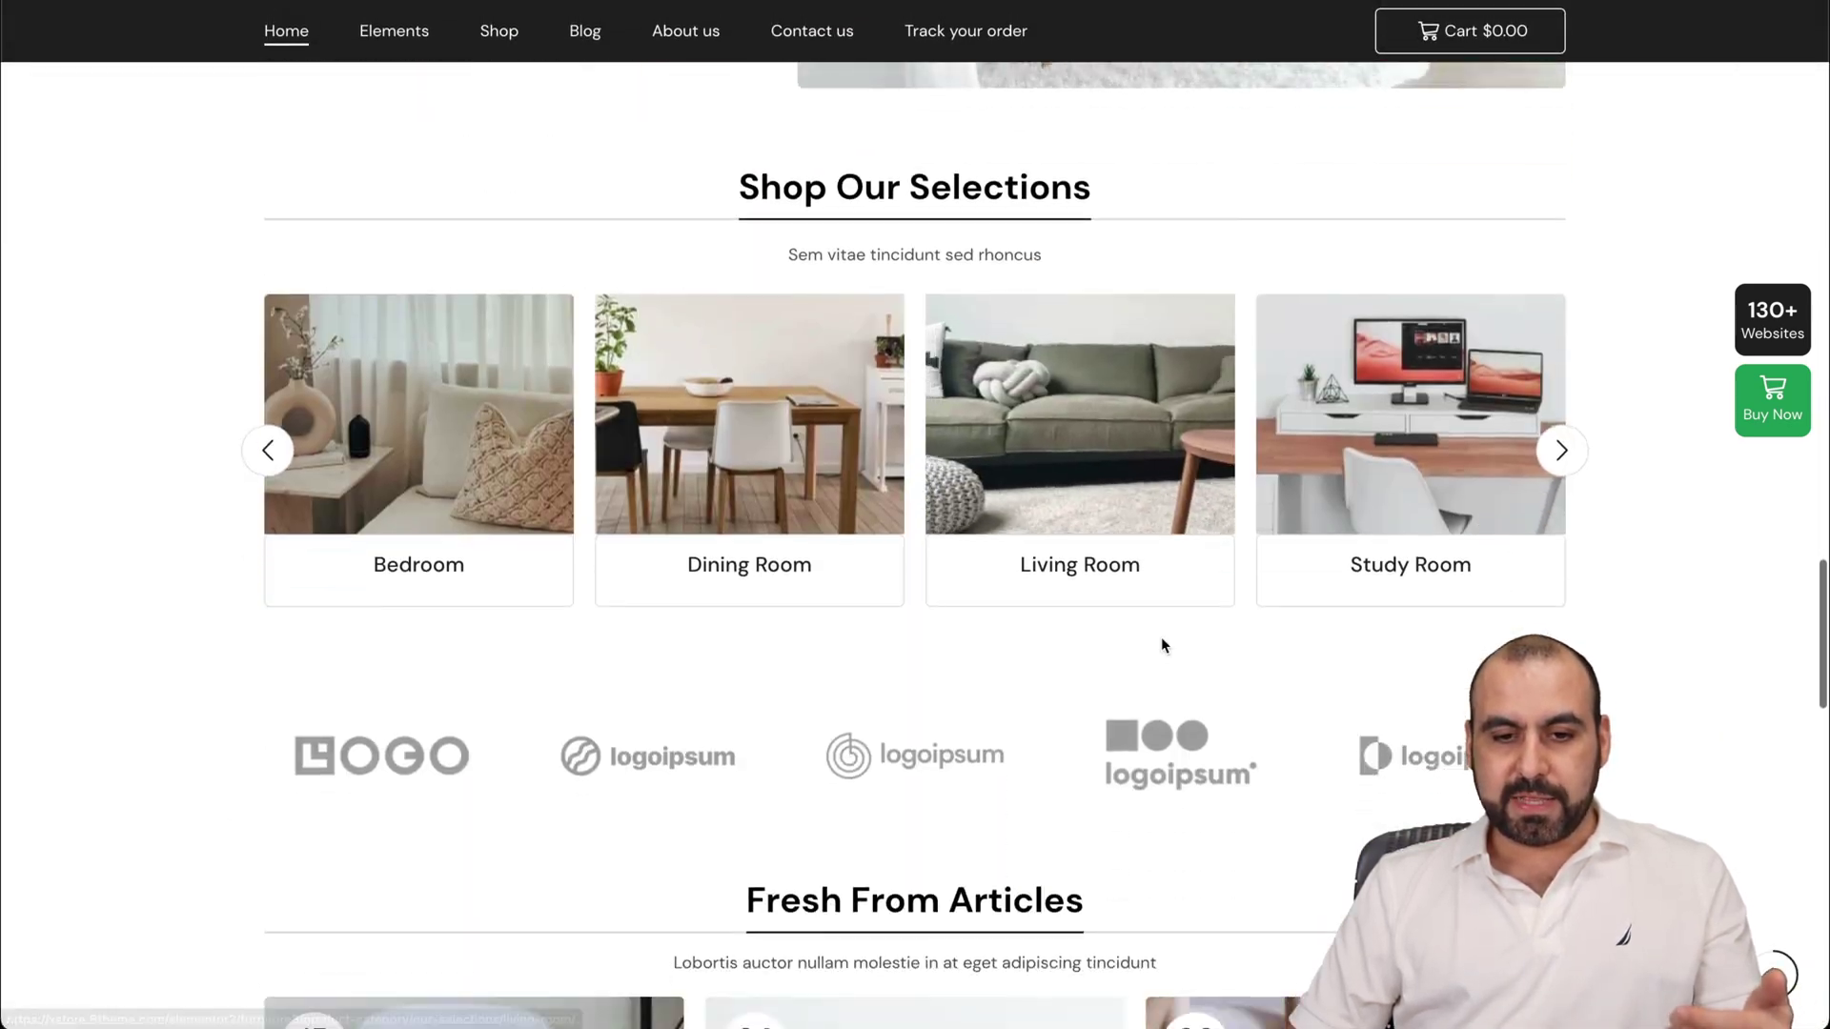
scroll(1162, 646, "down", 10)
scroll(1163, 646, "up", 20)
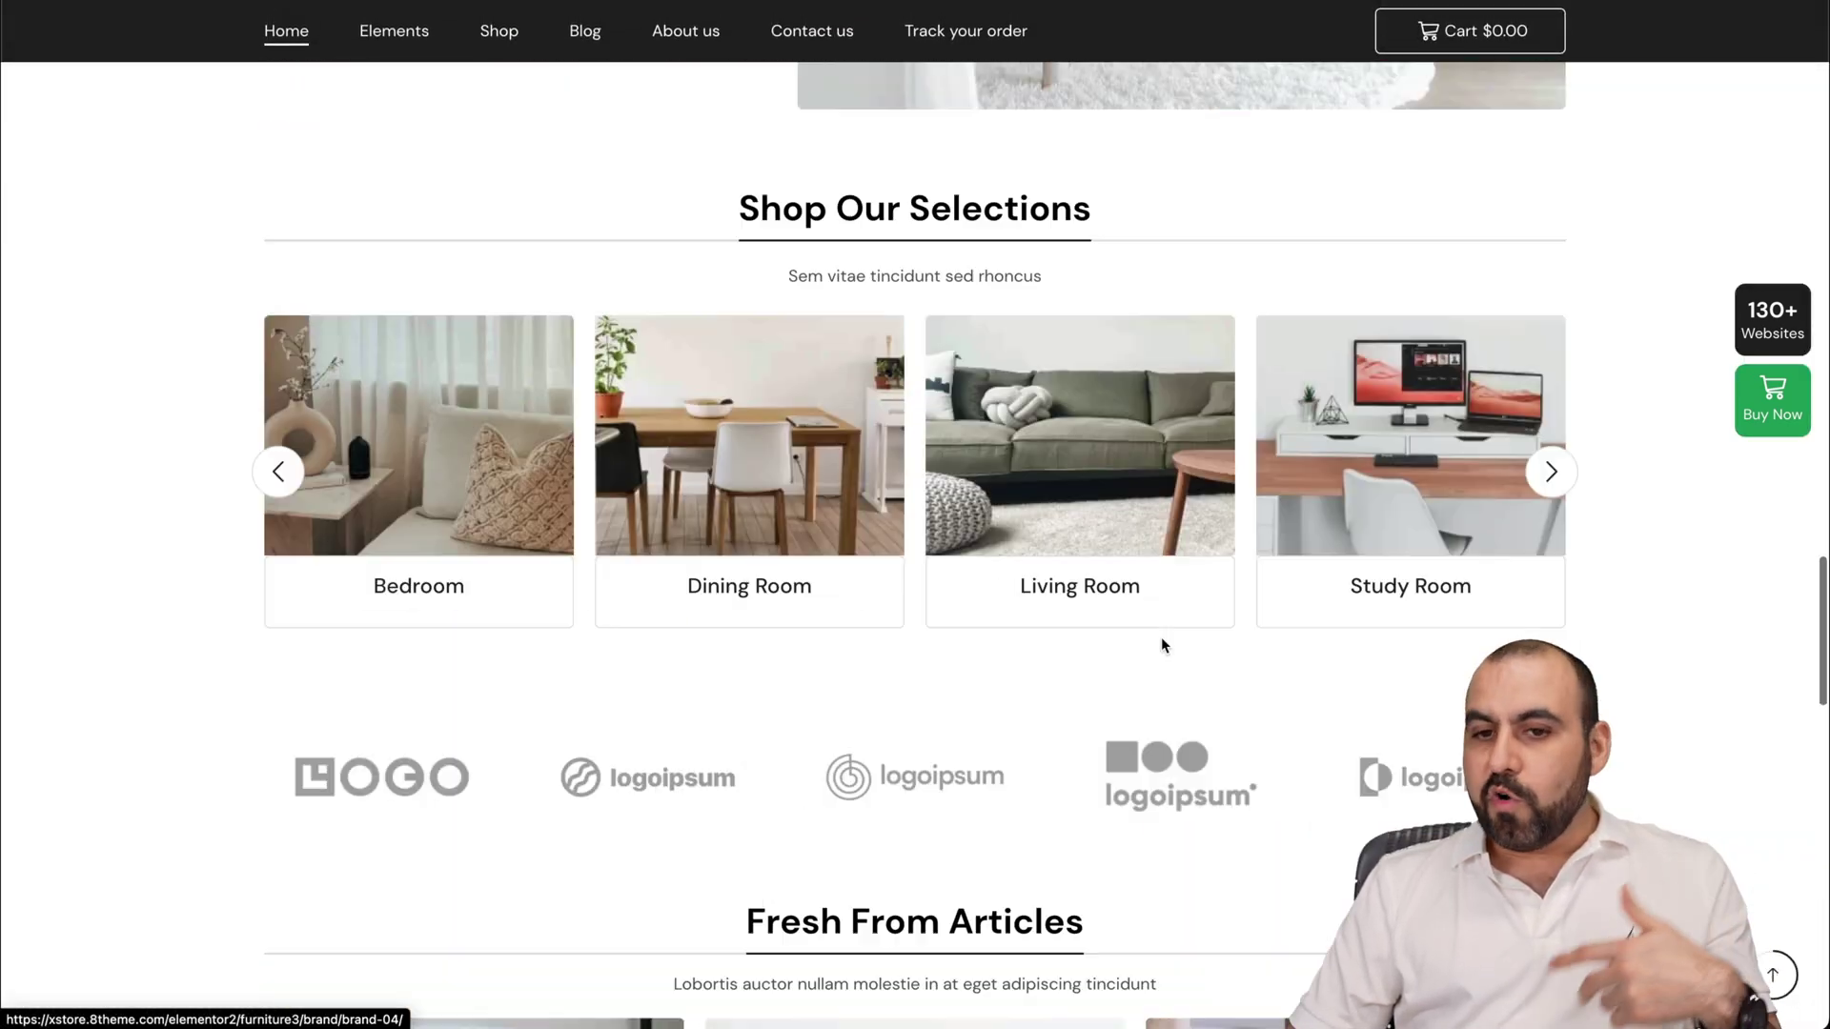
scroll(1161, 646, "up", 10)
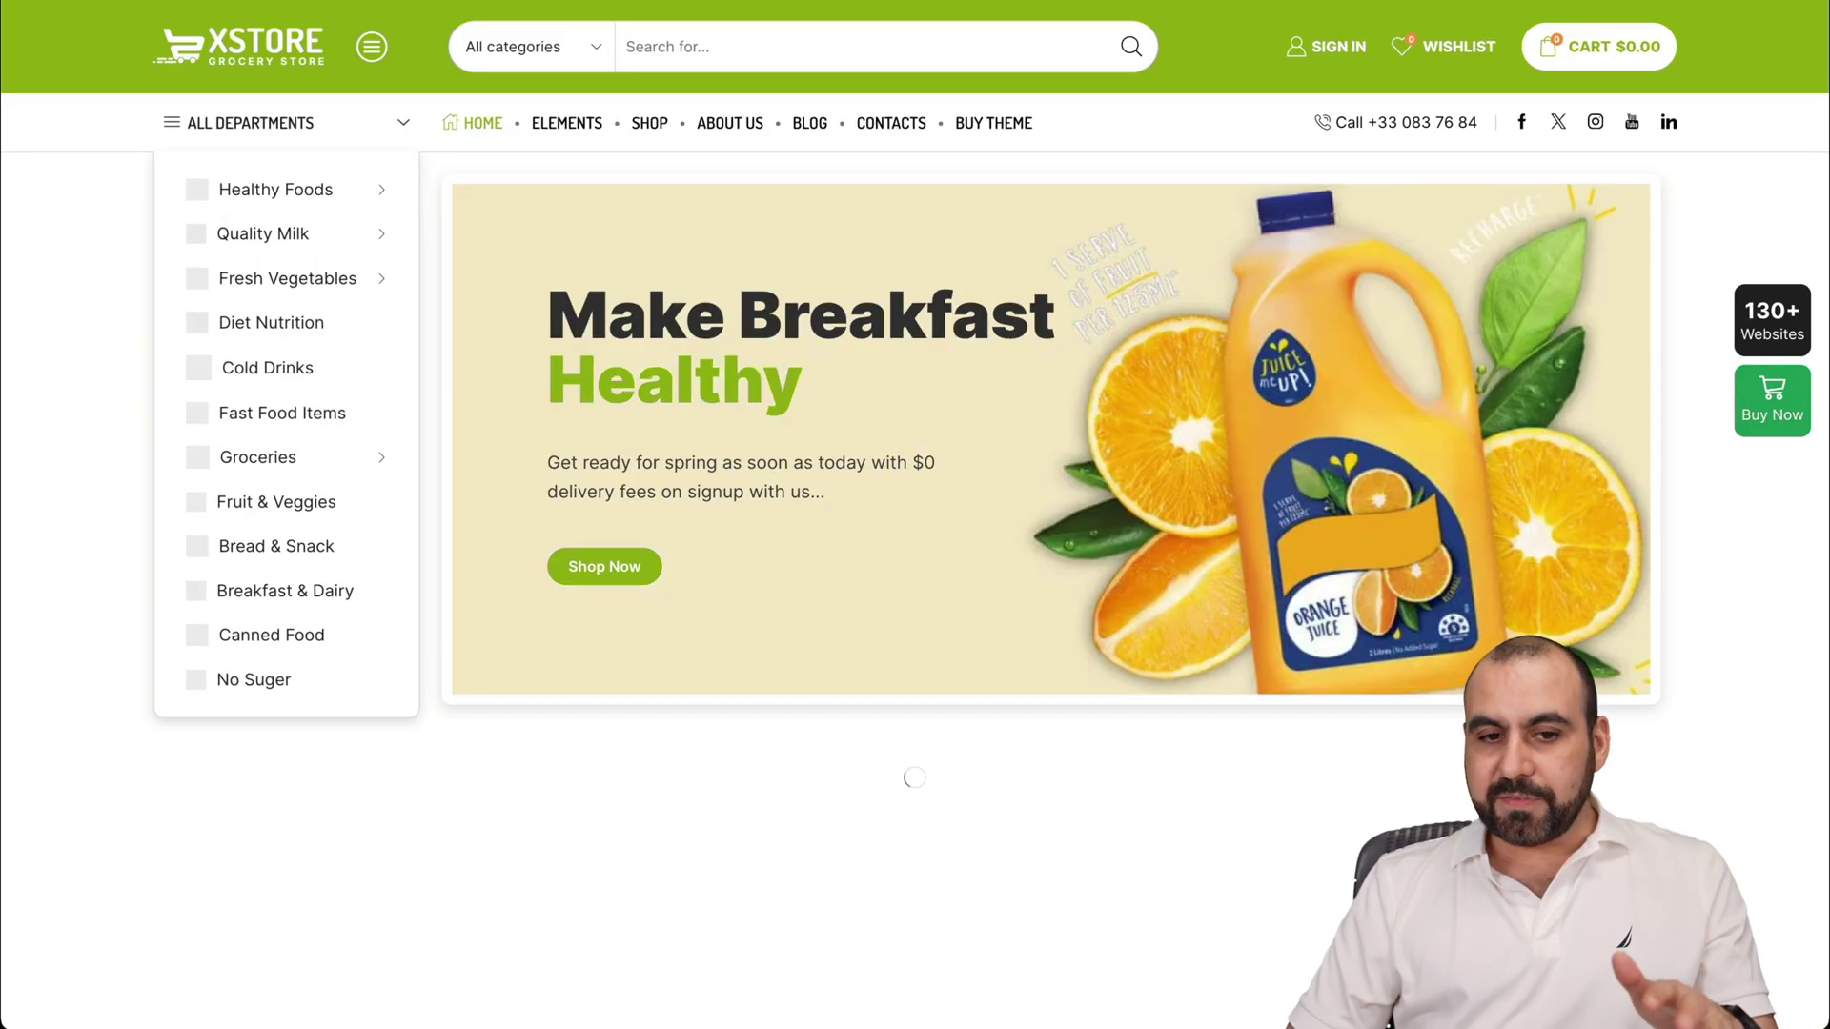
Scroll through the Grocery Market demo homepage with its breakfast banner and departments
scroll(1051, 541, "down", 5)
scroll(1052, 551, "down", 12)
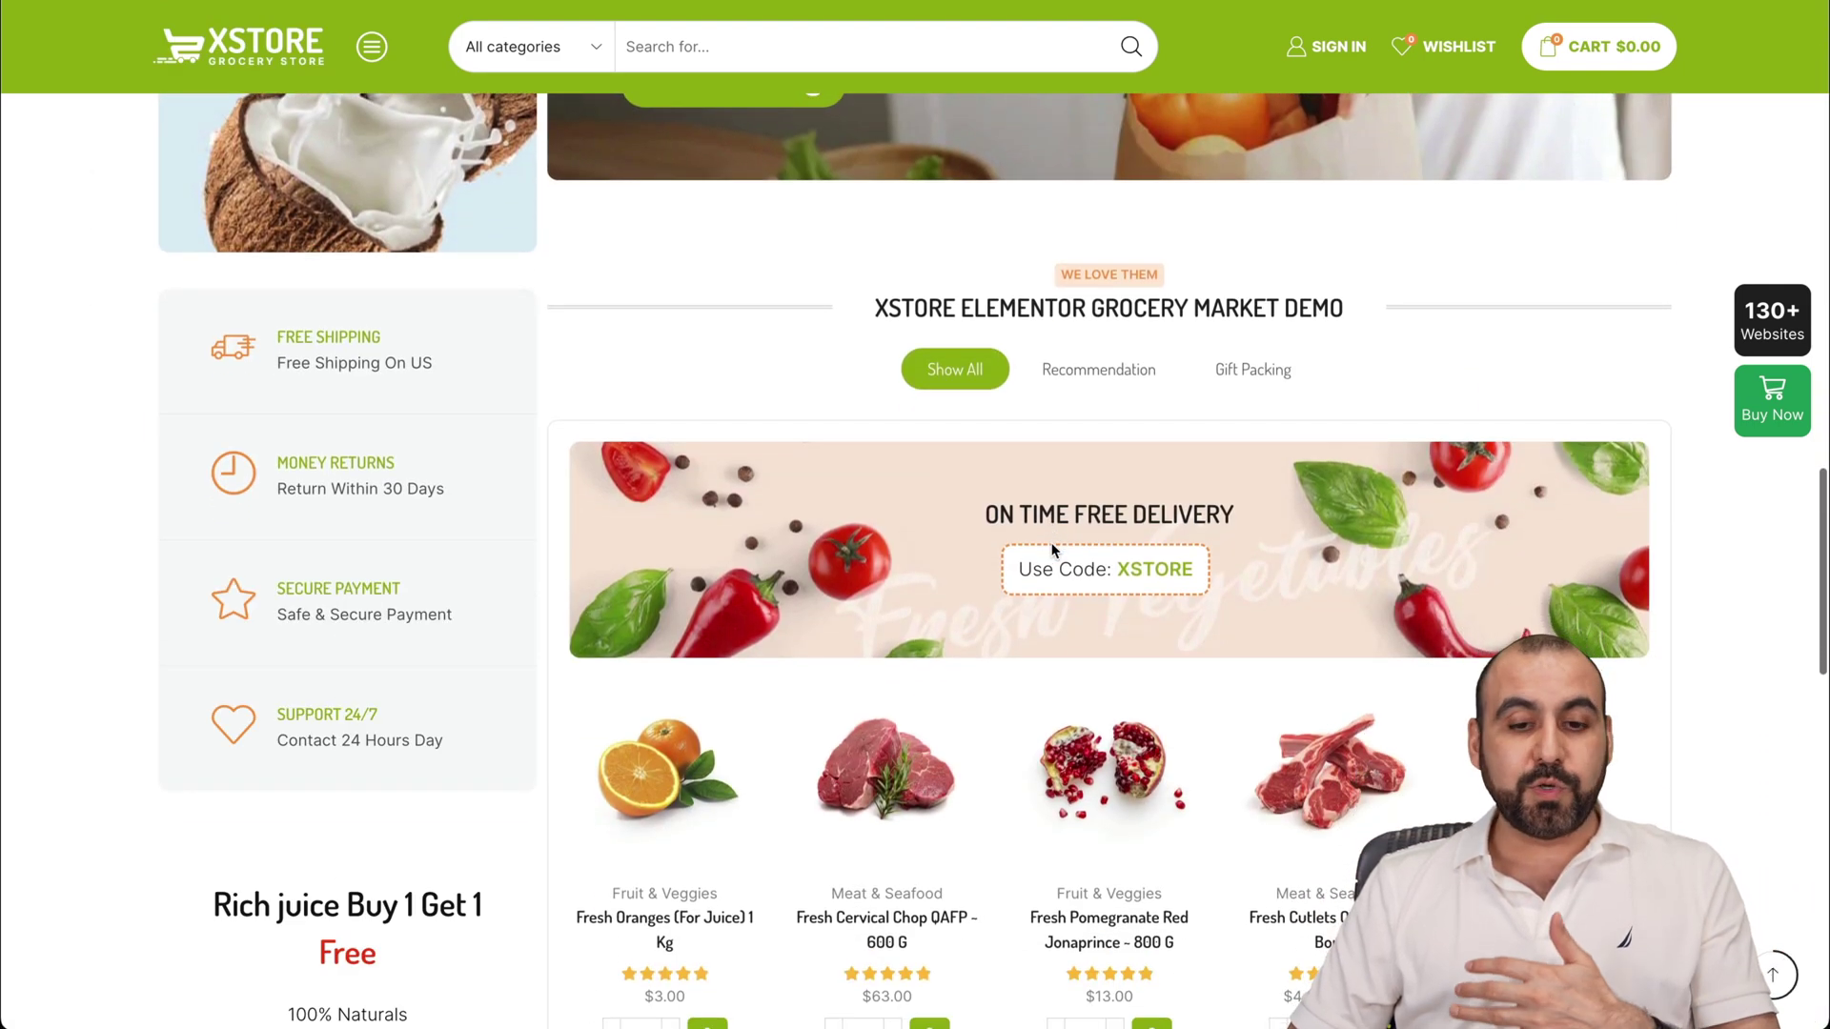
scroll(1052, 550, "down", 5)
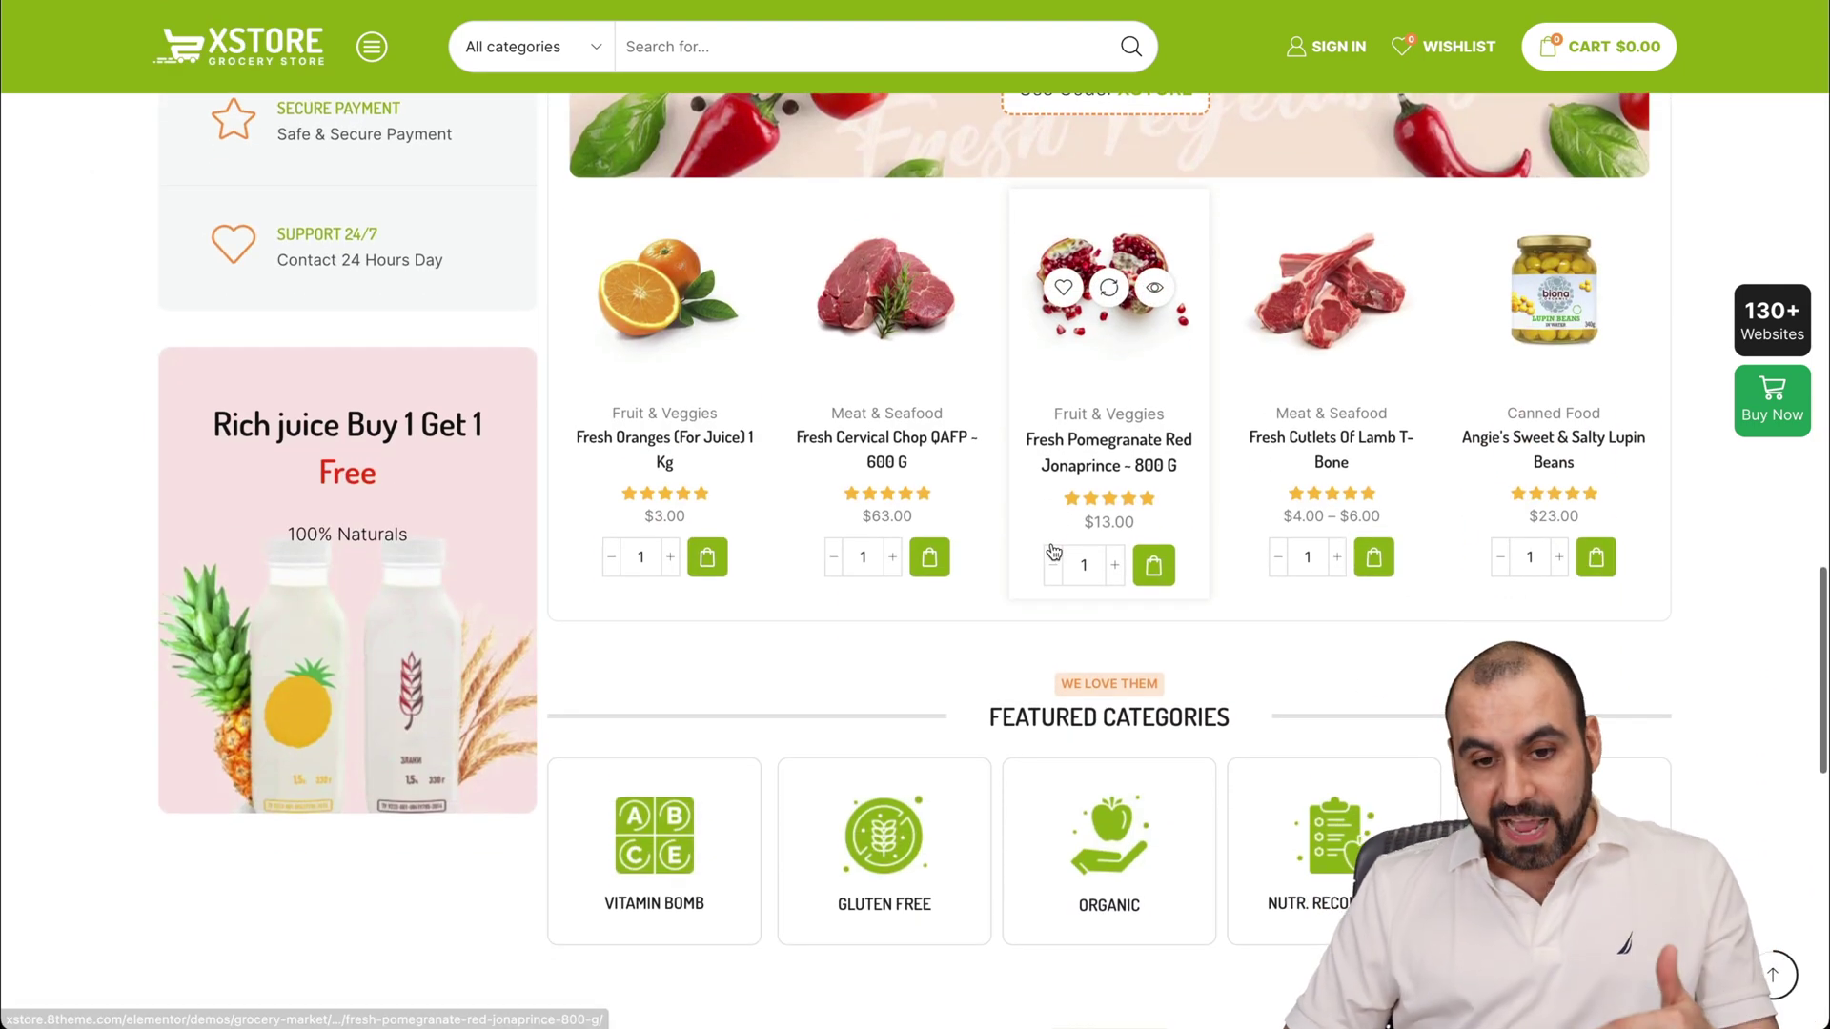
scroll(1053, 551, "down", 8)
scroll(1051, 543, "up", 20)
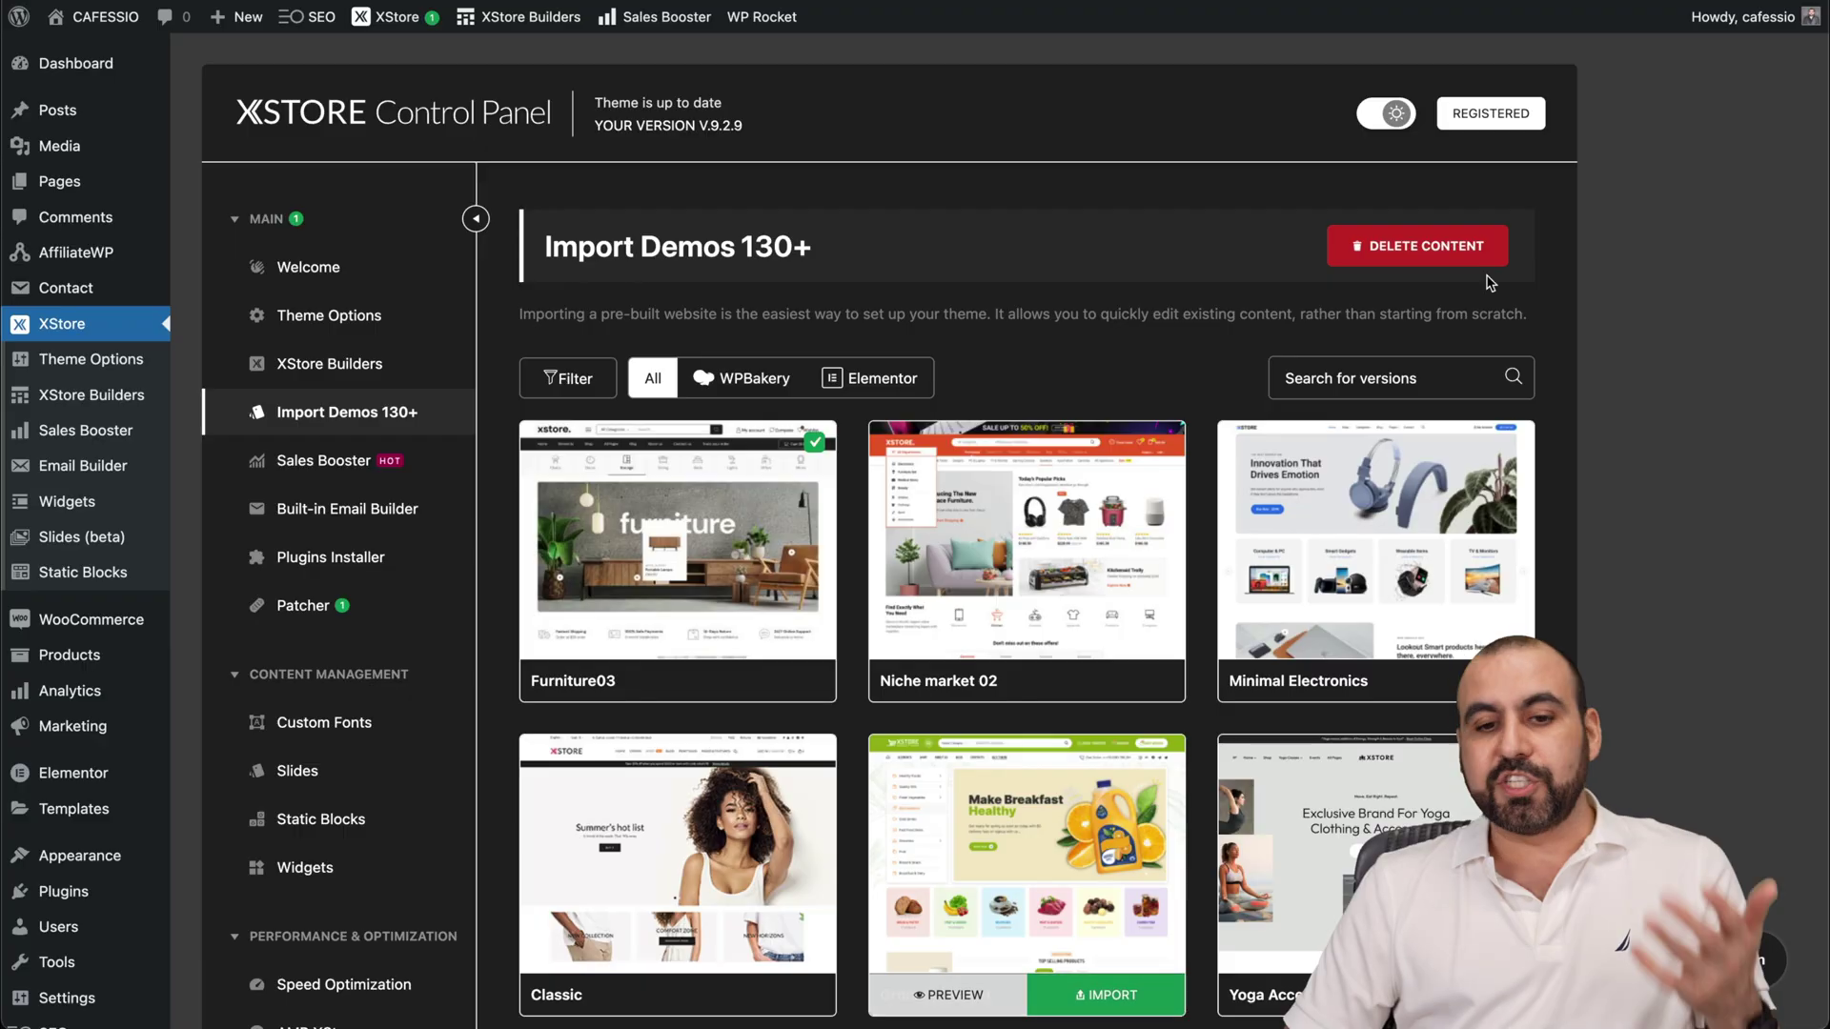
scroll(1321, 750, "down", 10)
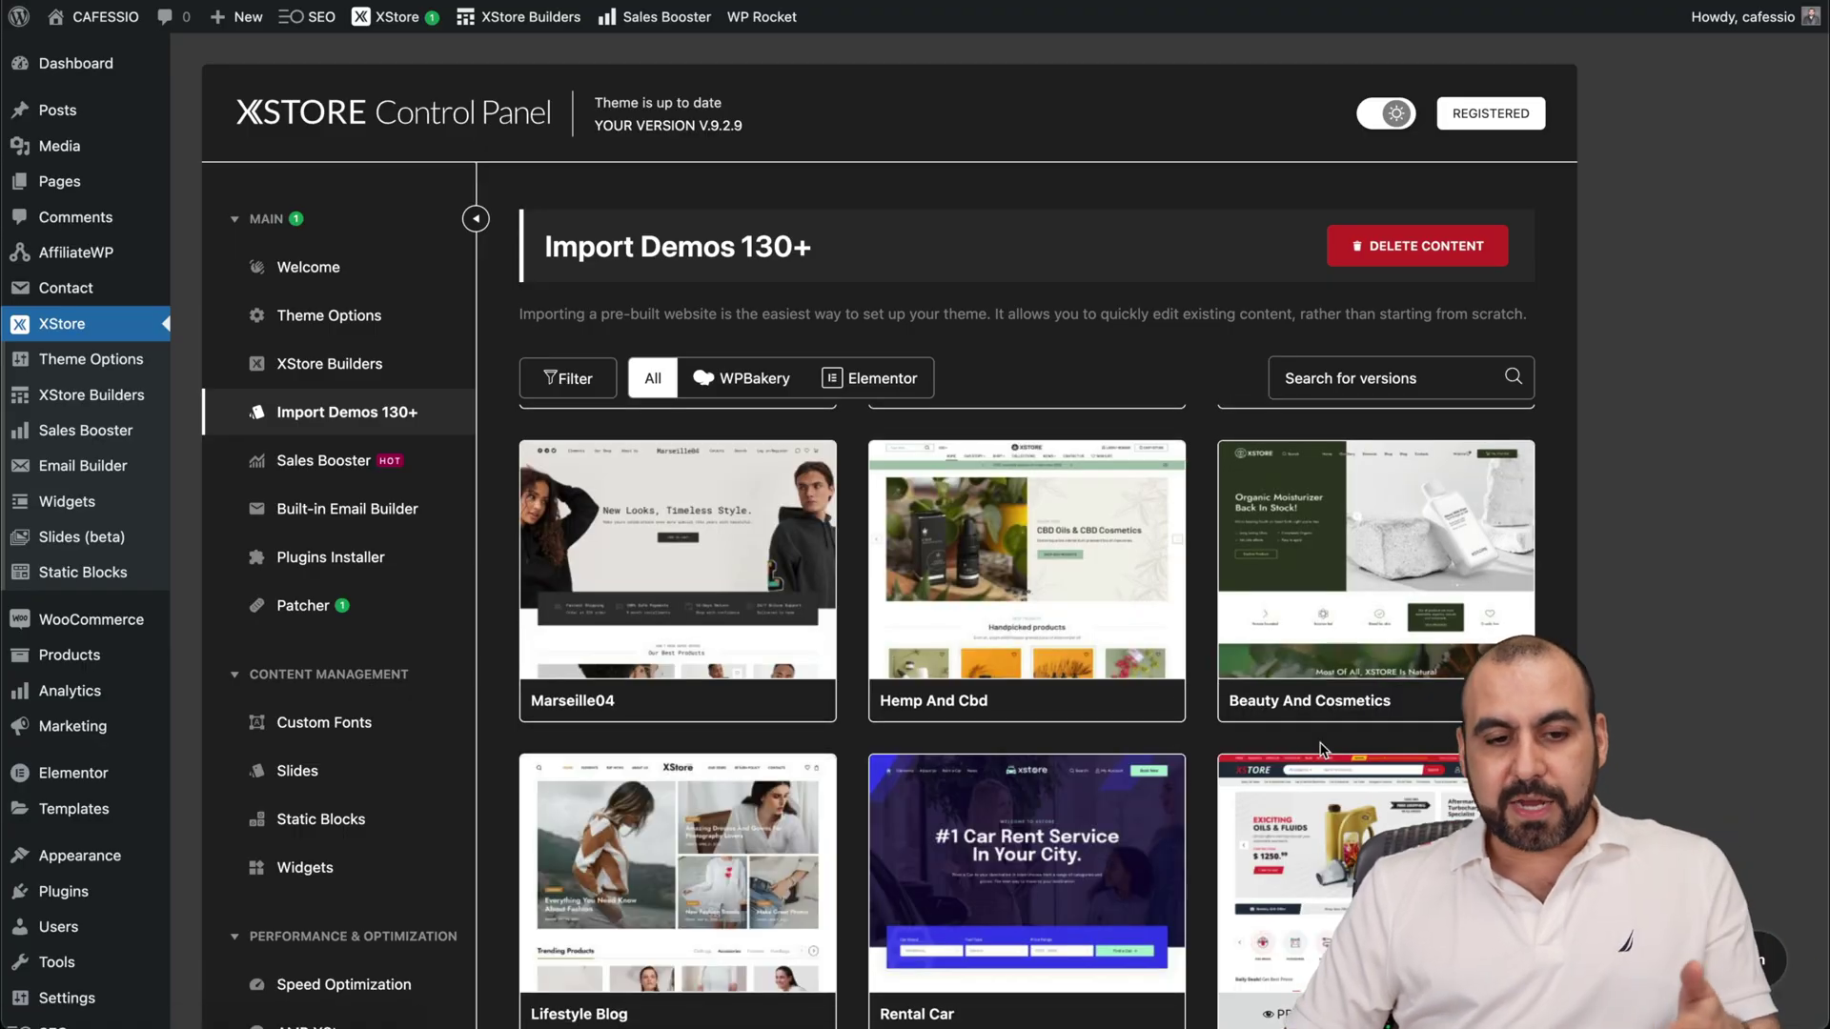
scroll(1321, 749, "down", 5)
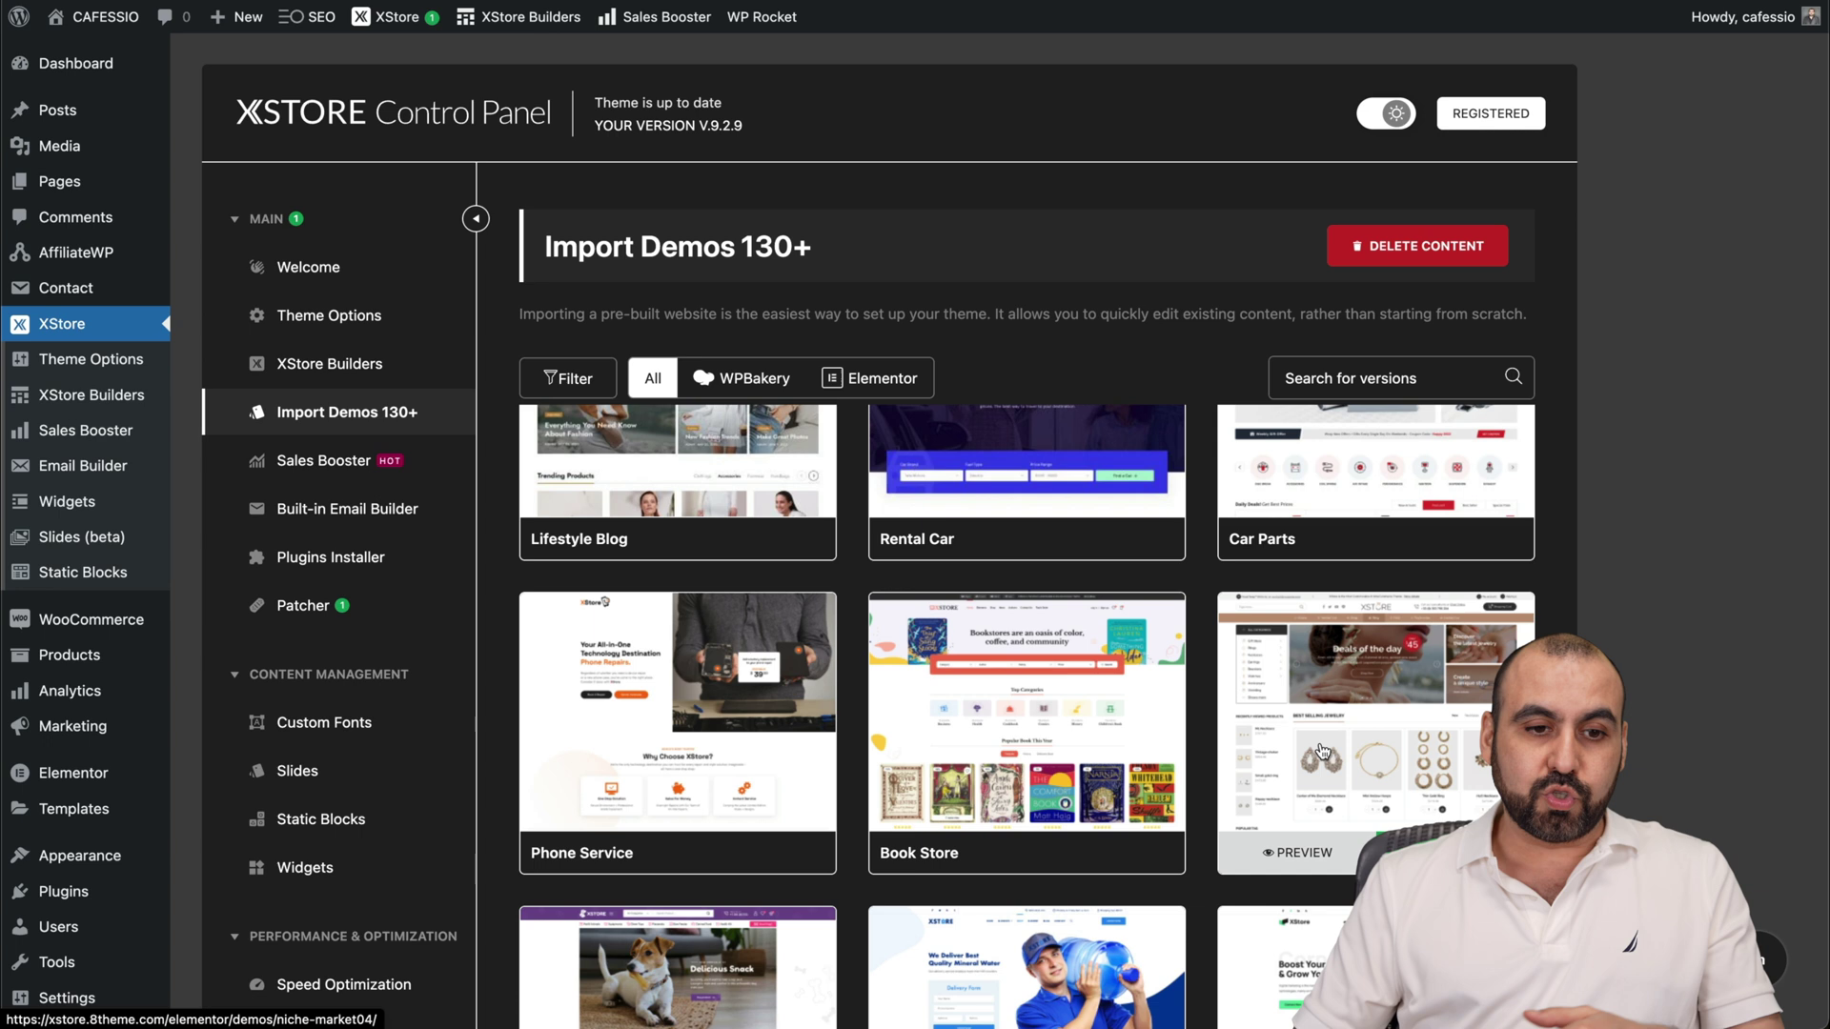
left_click(366, 315)
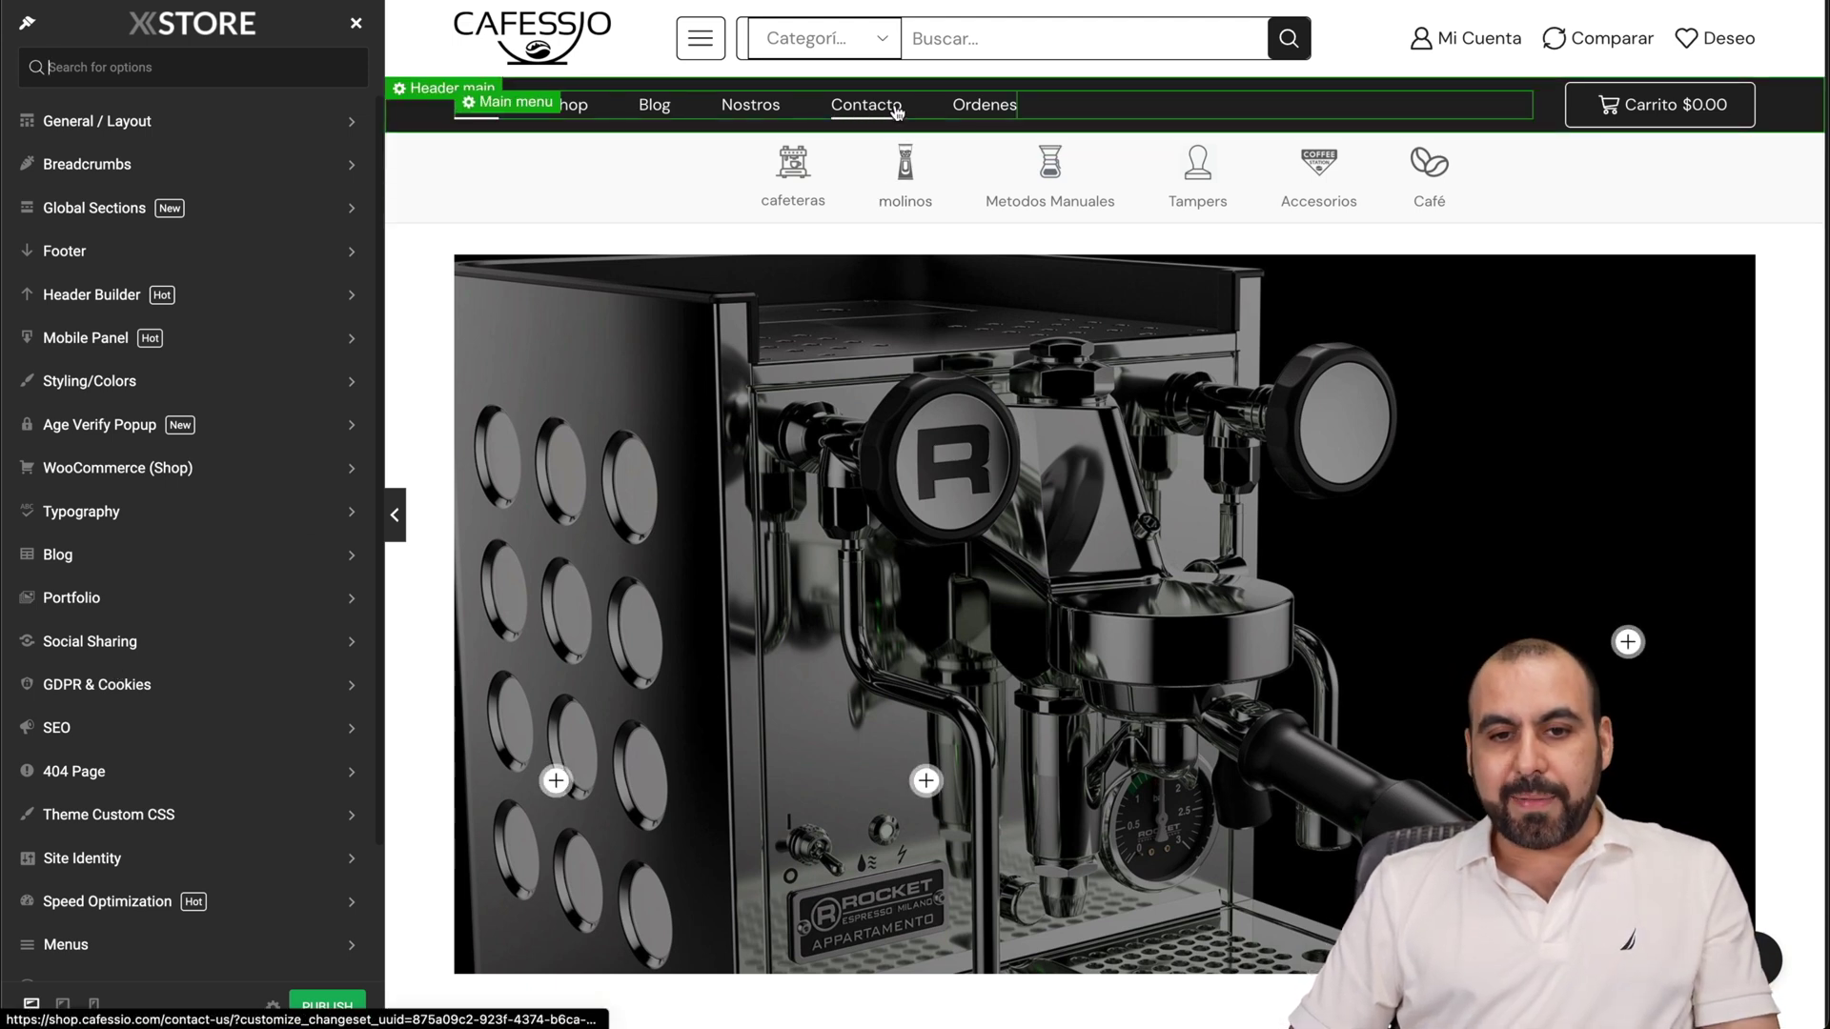
Open the header's Main menu element and look through its settings
left_click(539, 104)
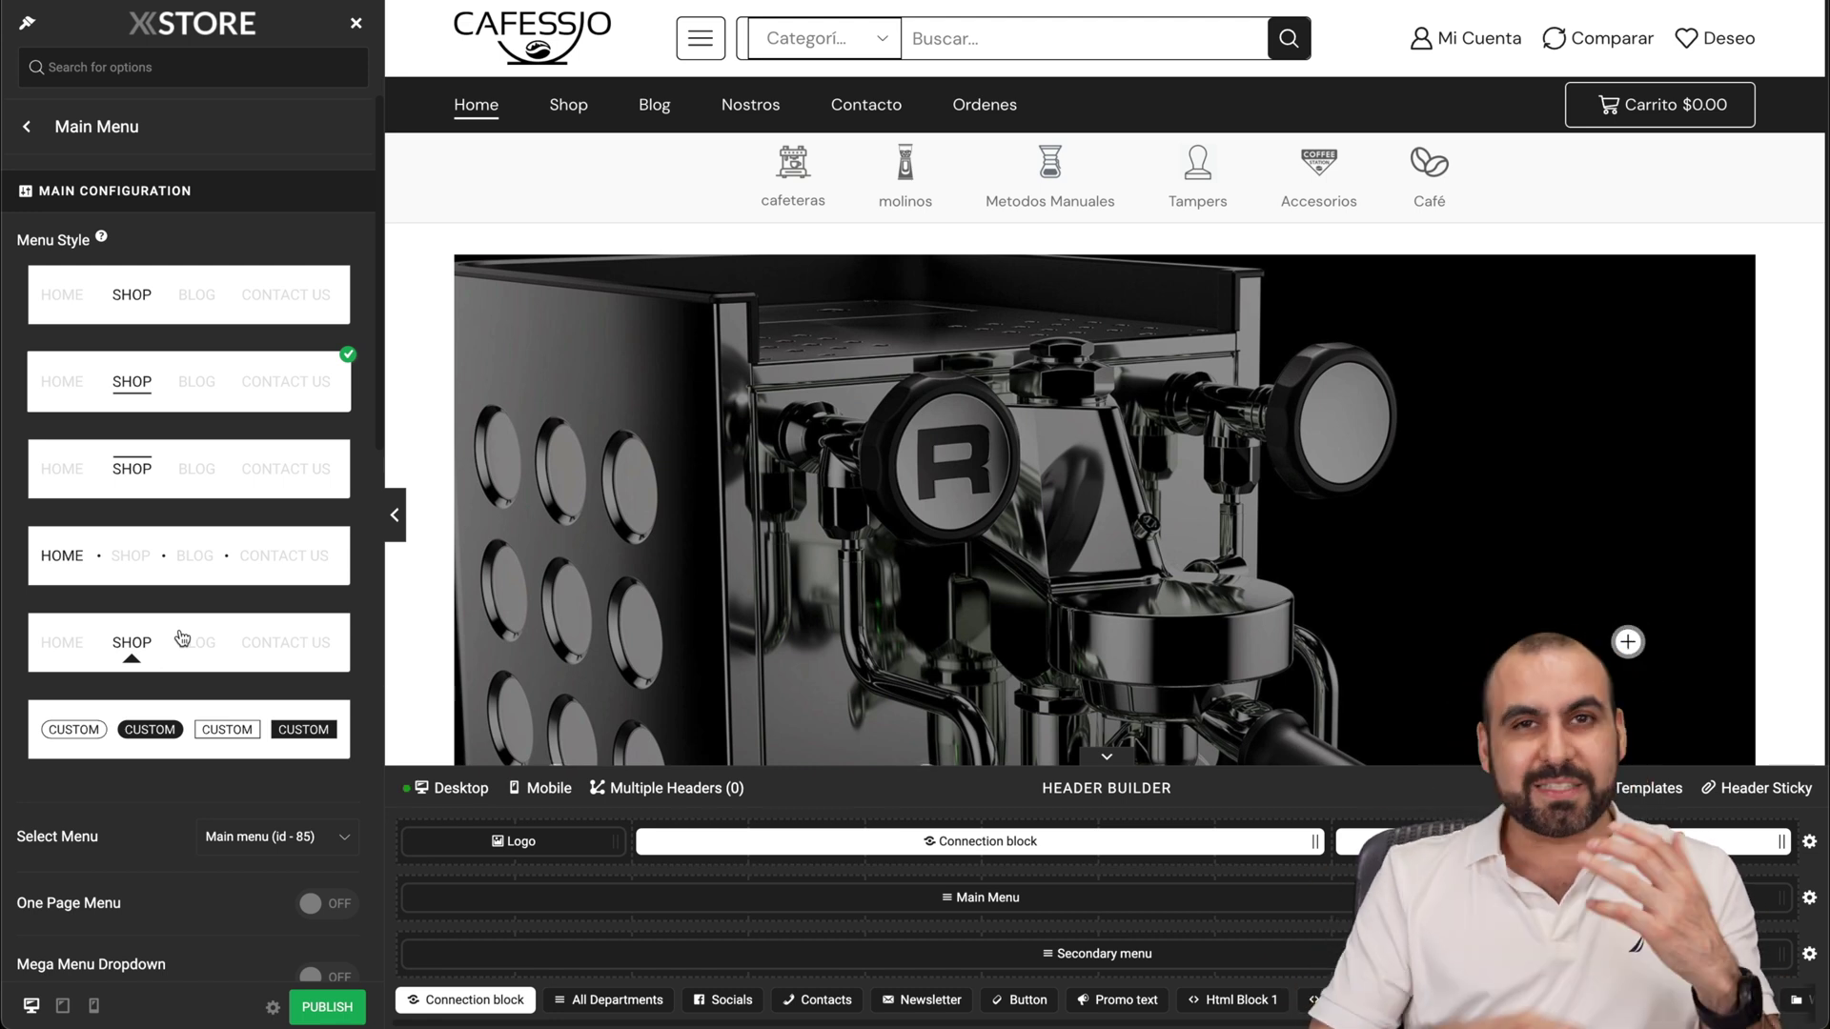
scroll(182, 638, "down", 3)
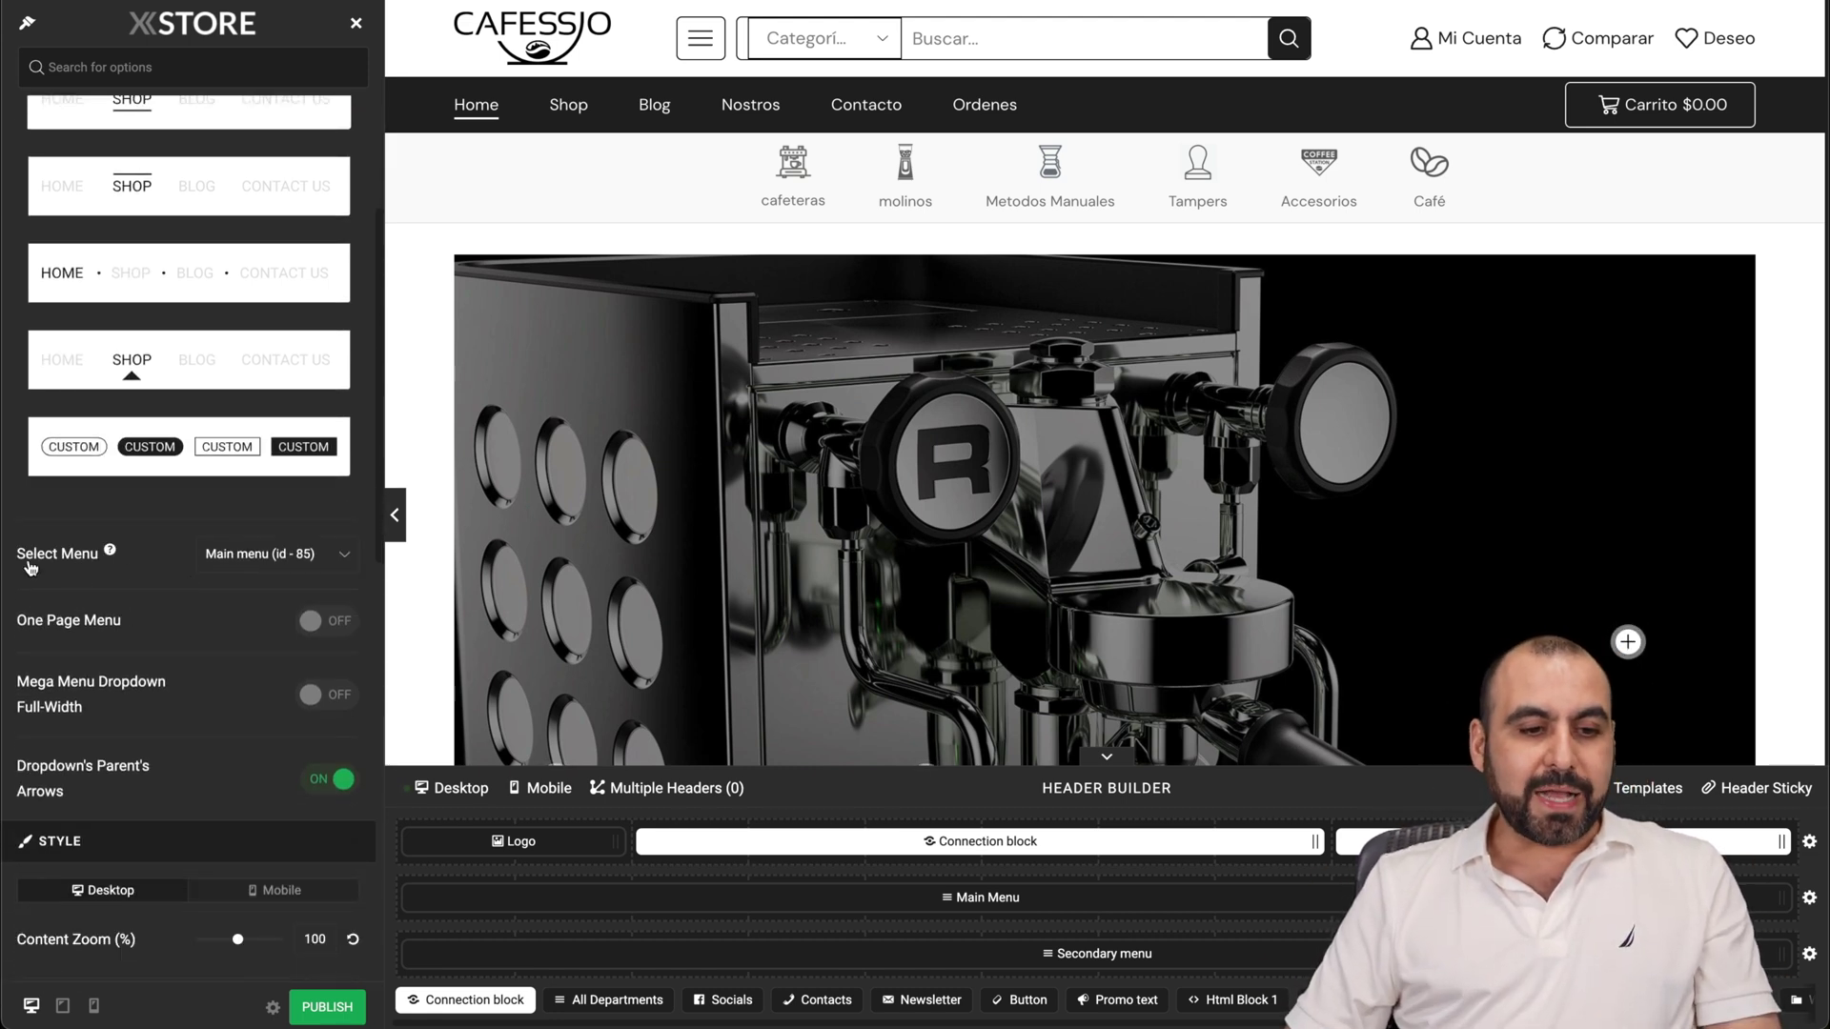
scroll(261, 489, "down", 1)
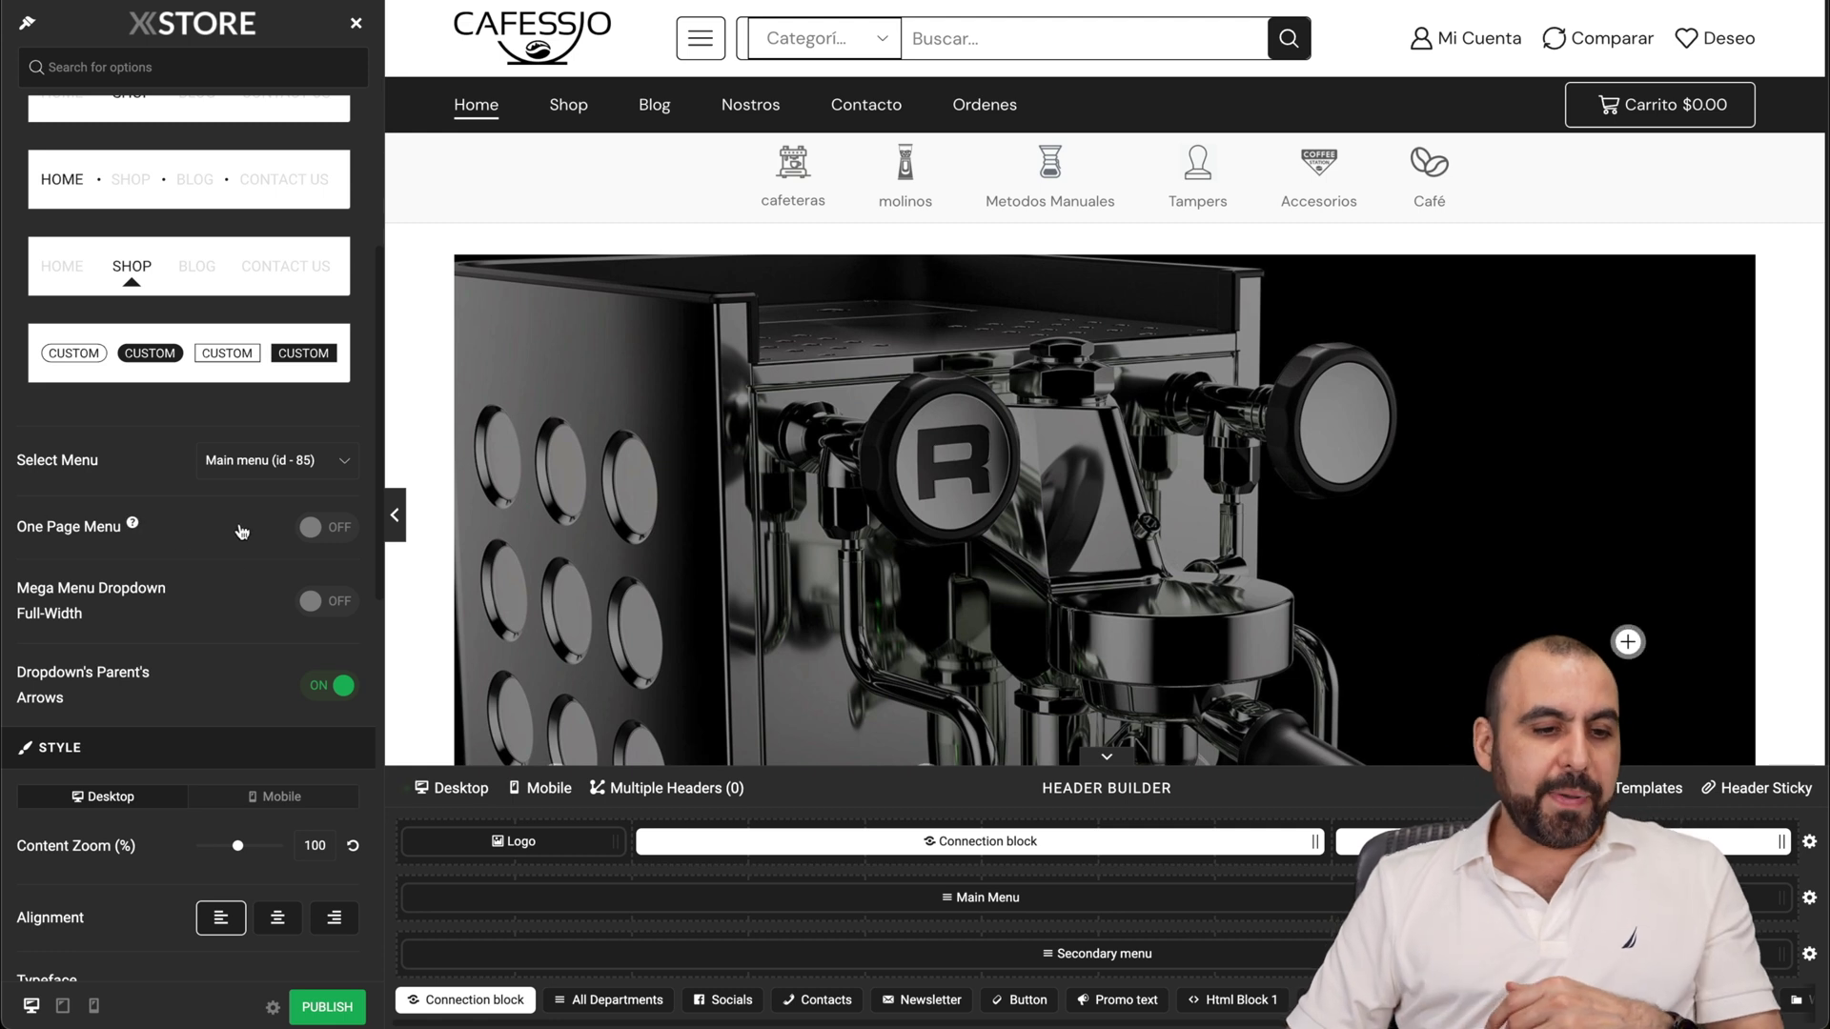
scroll(191, 624, "down", 6)
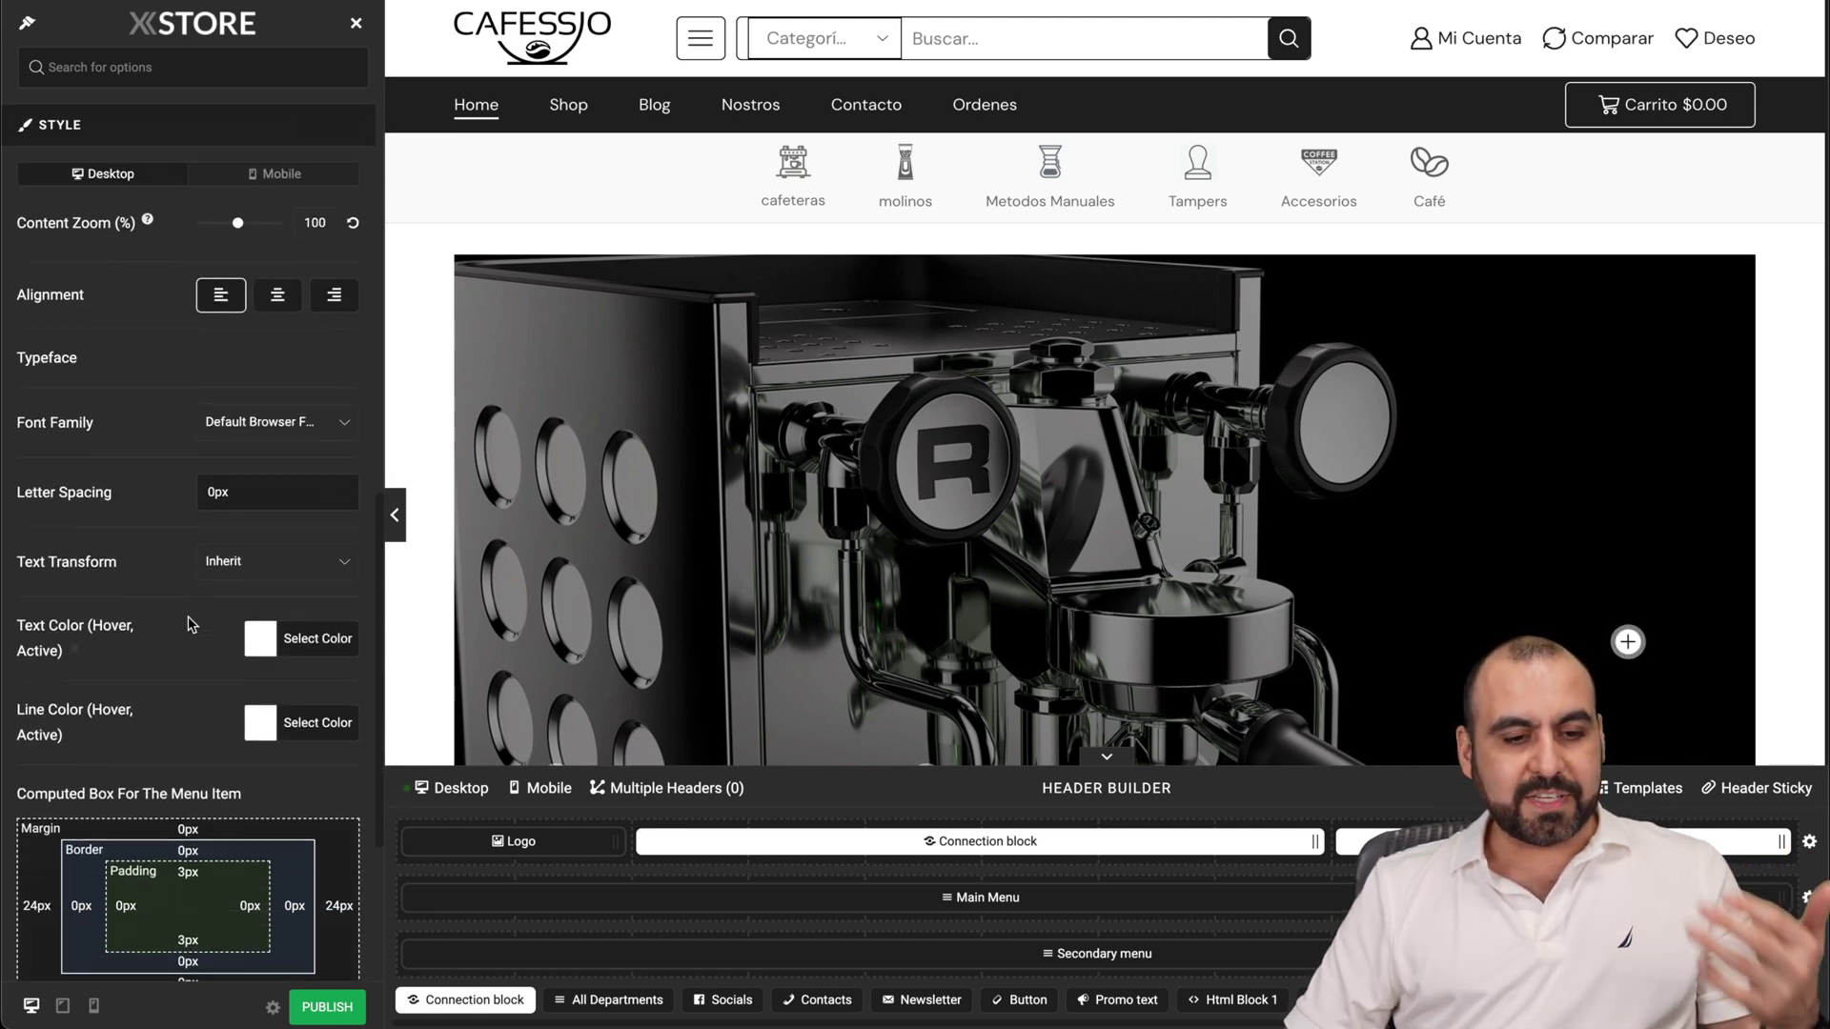
scroll(191, 625, "down", 3)
scroll(189, 620, "up", 10)
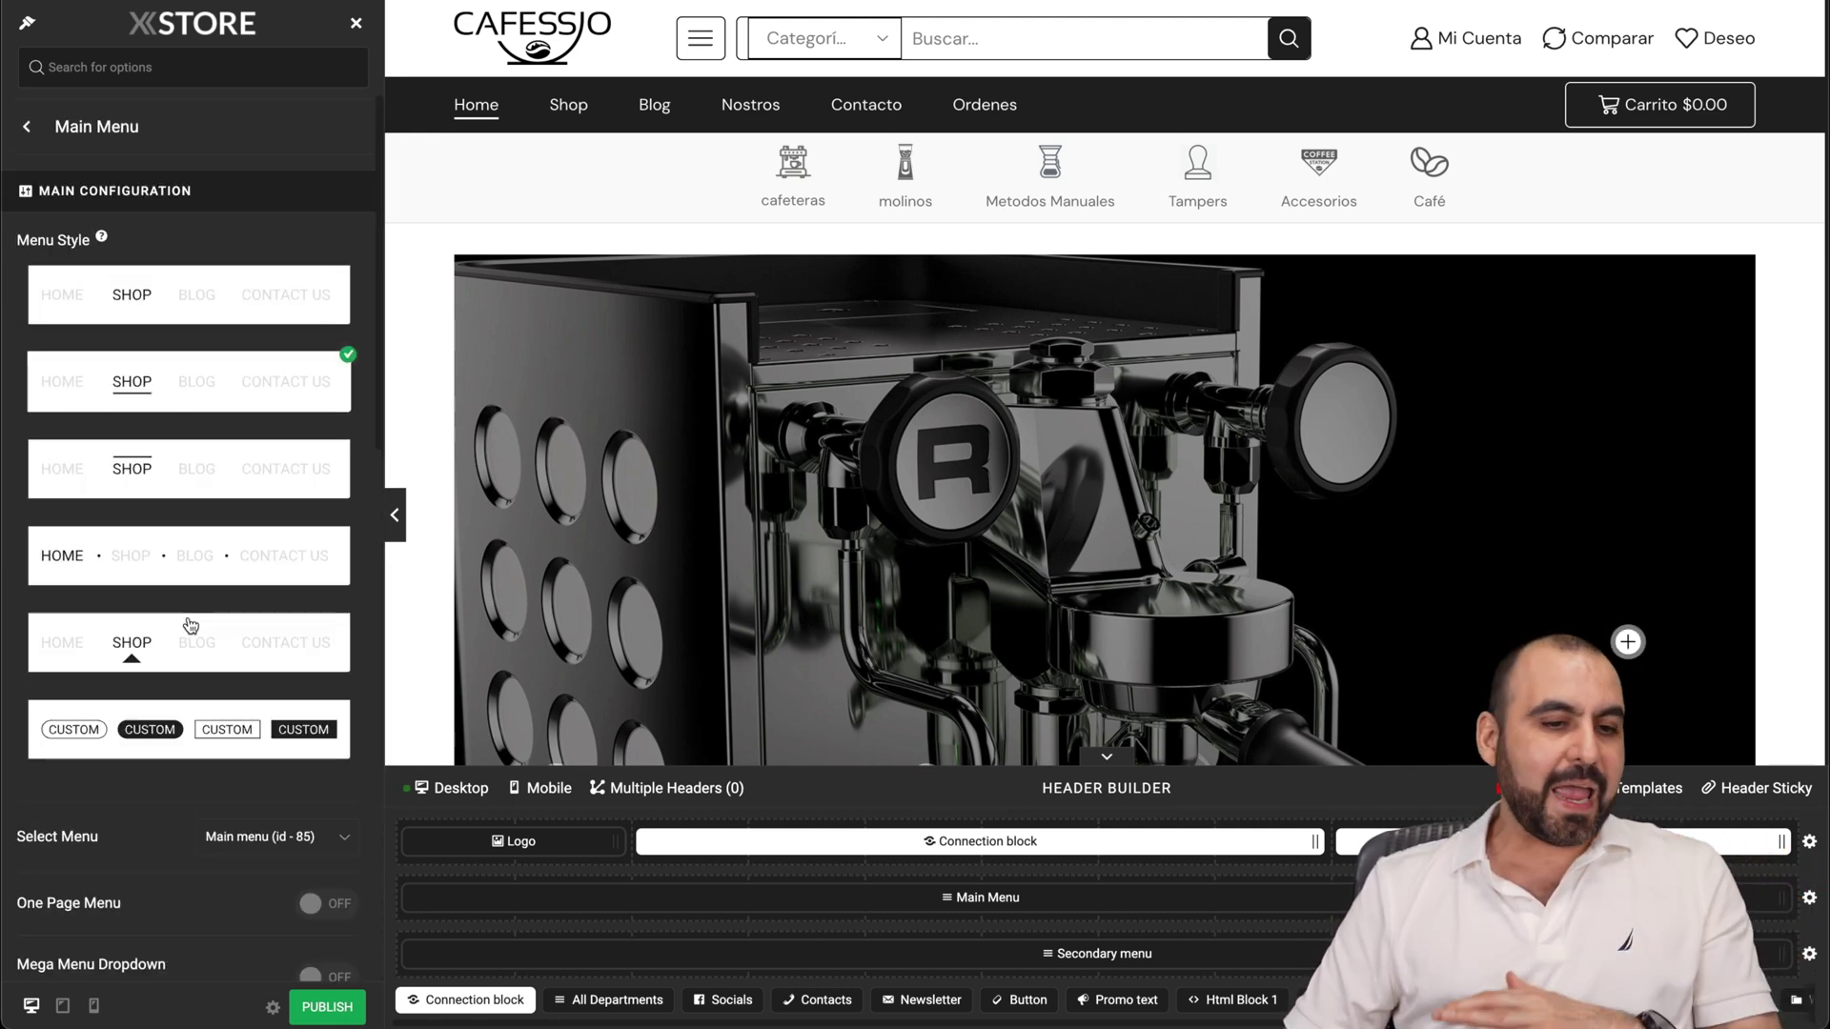
mouse_move(503, 842)
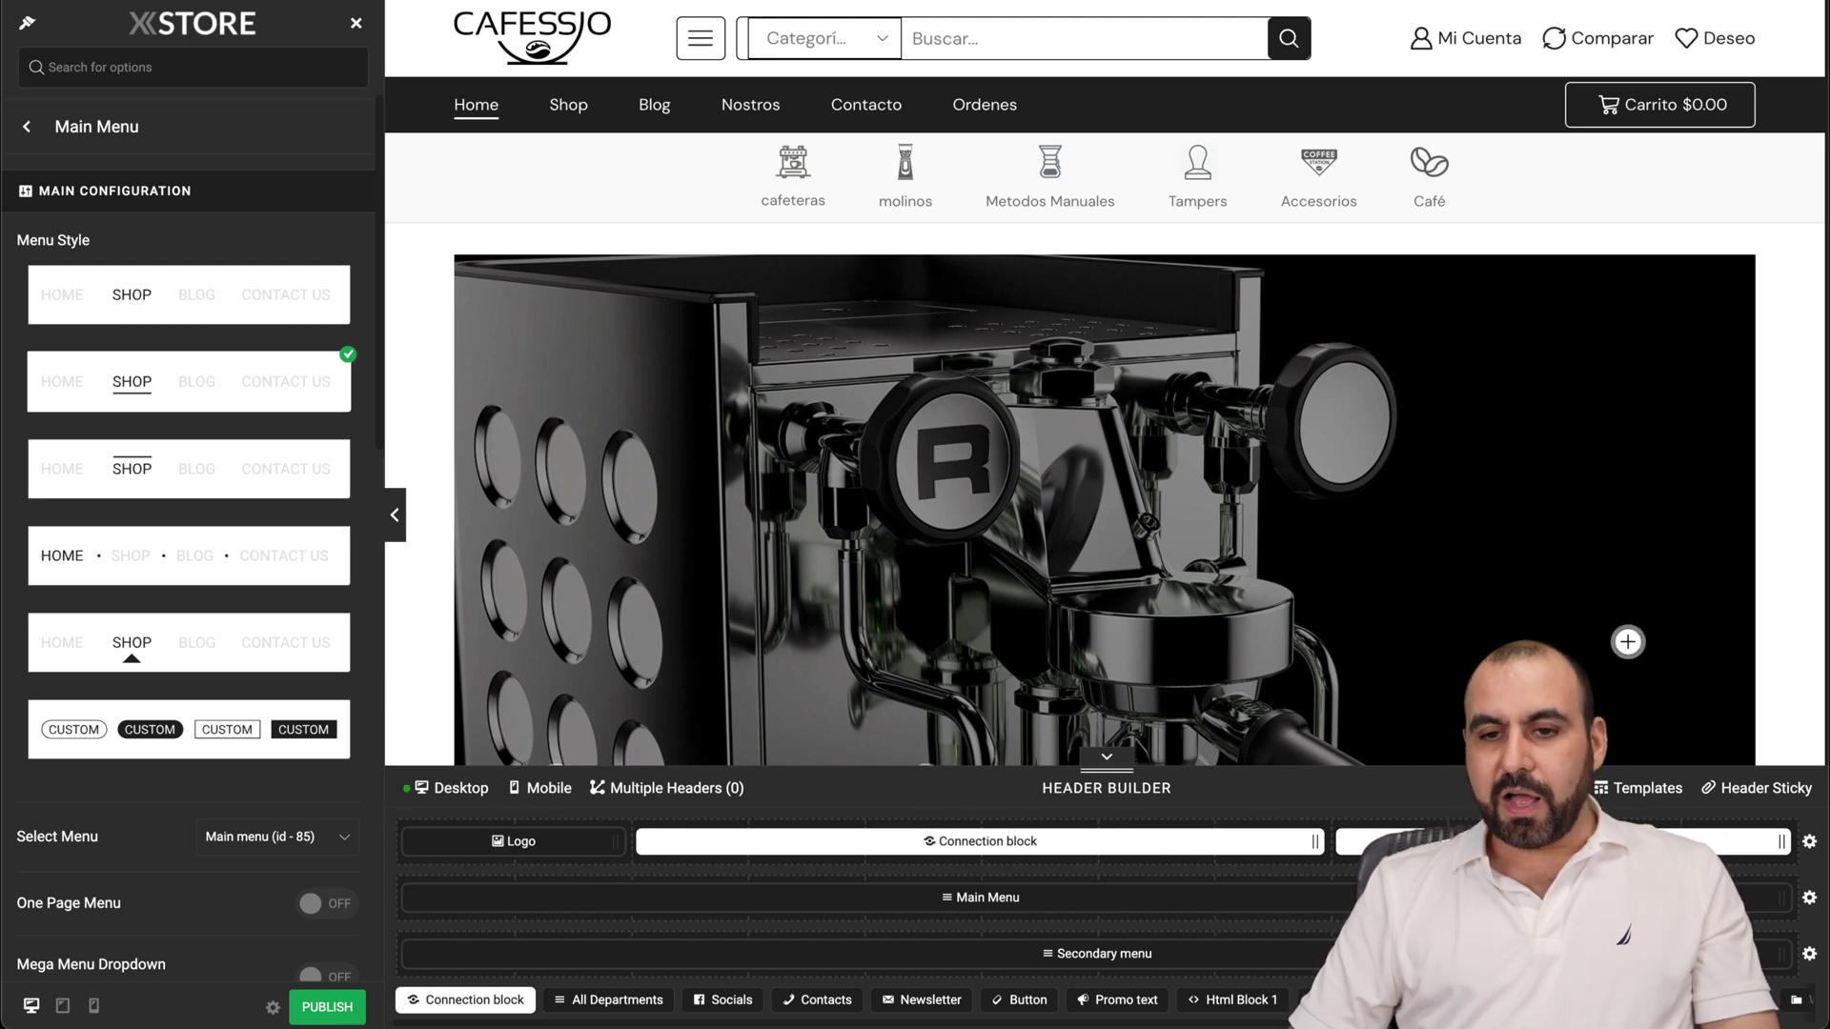
Review the Compare element titled Comparar, then close the customizer and confirm leaving
left_click(1590, 35)
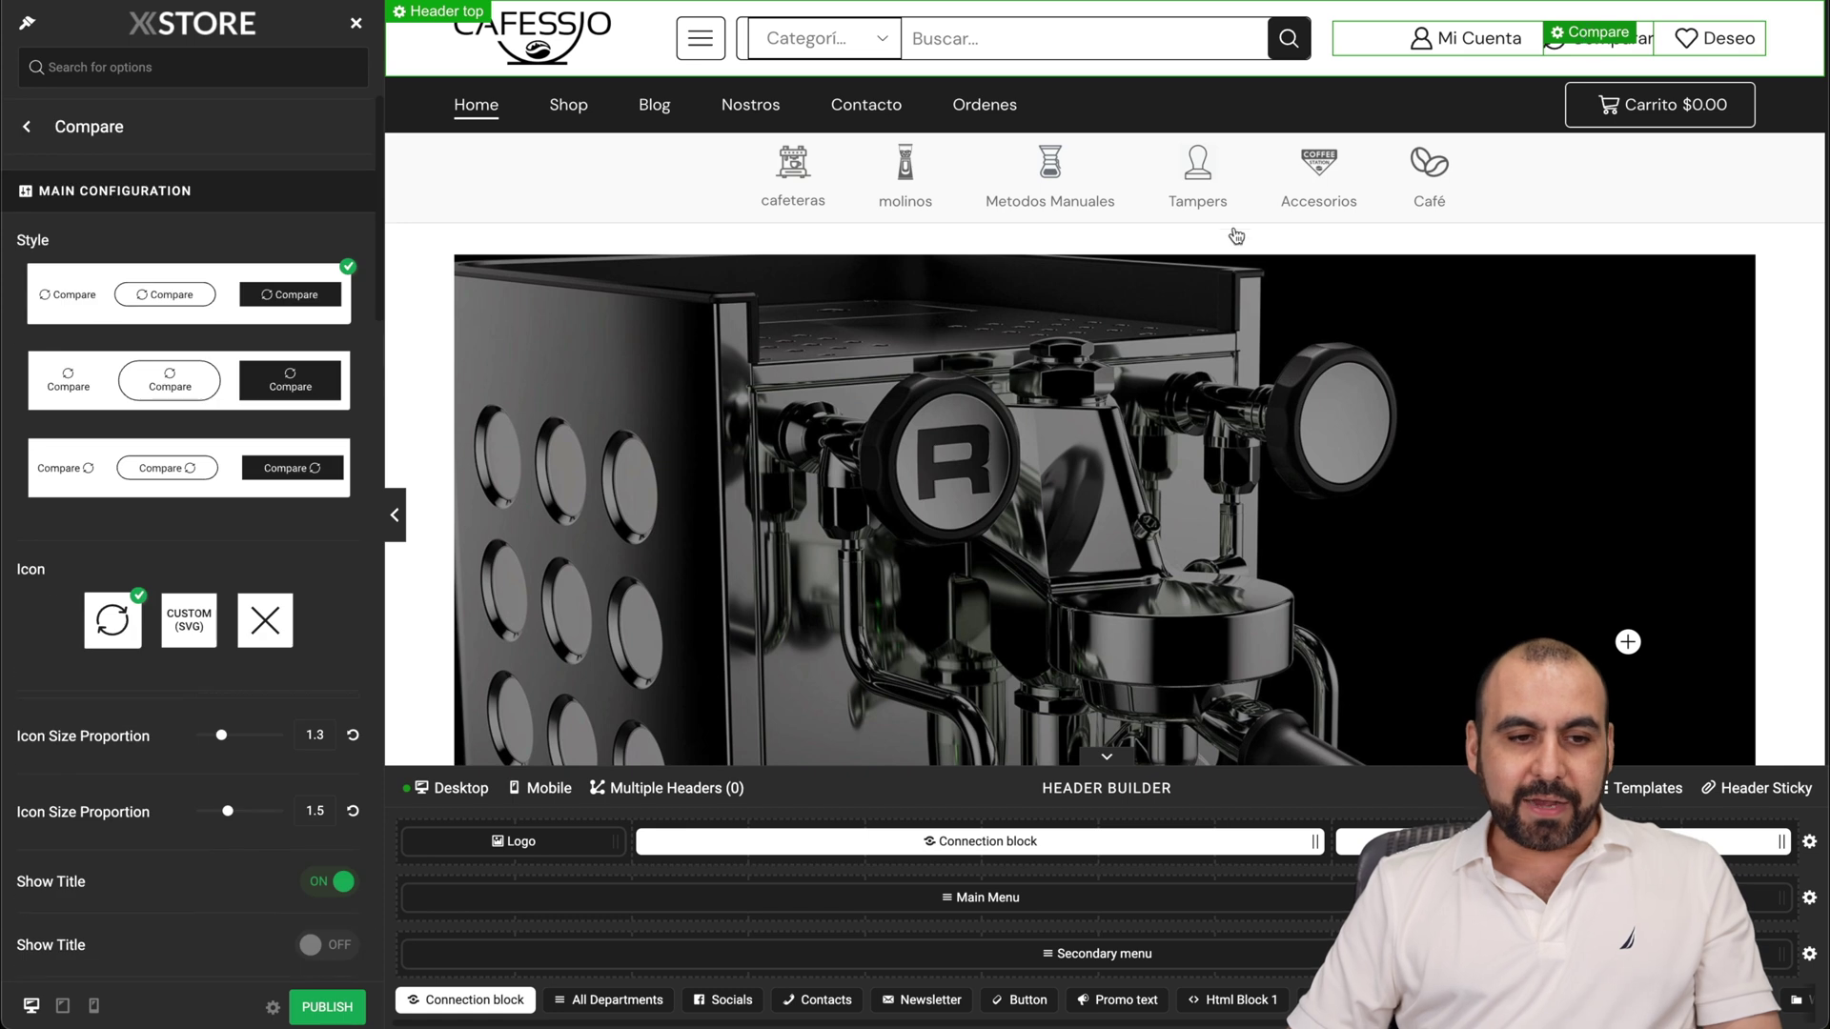
scroll(629, 583, "down", 6)
scroll(629, 579, "down", 10)
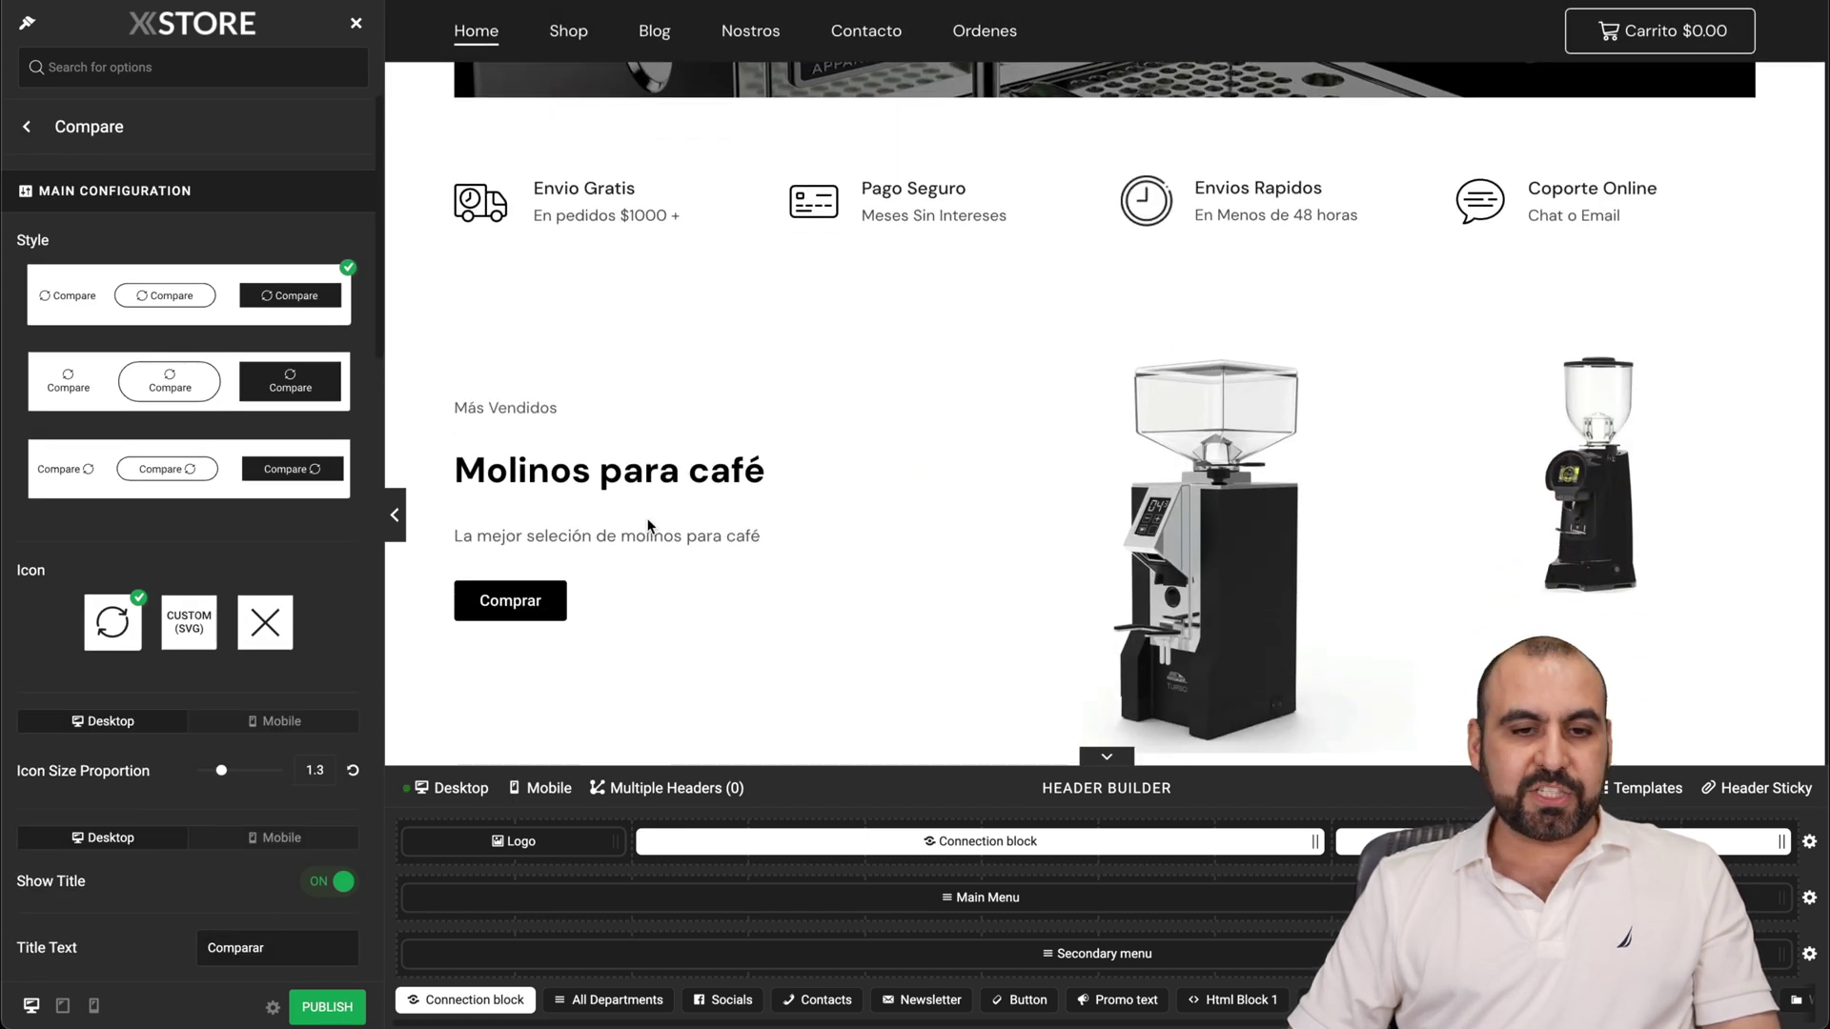
scroll(665, 303, "up", 15)
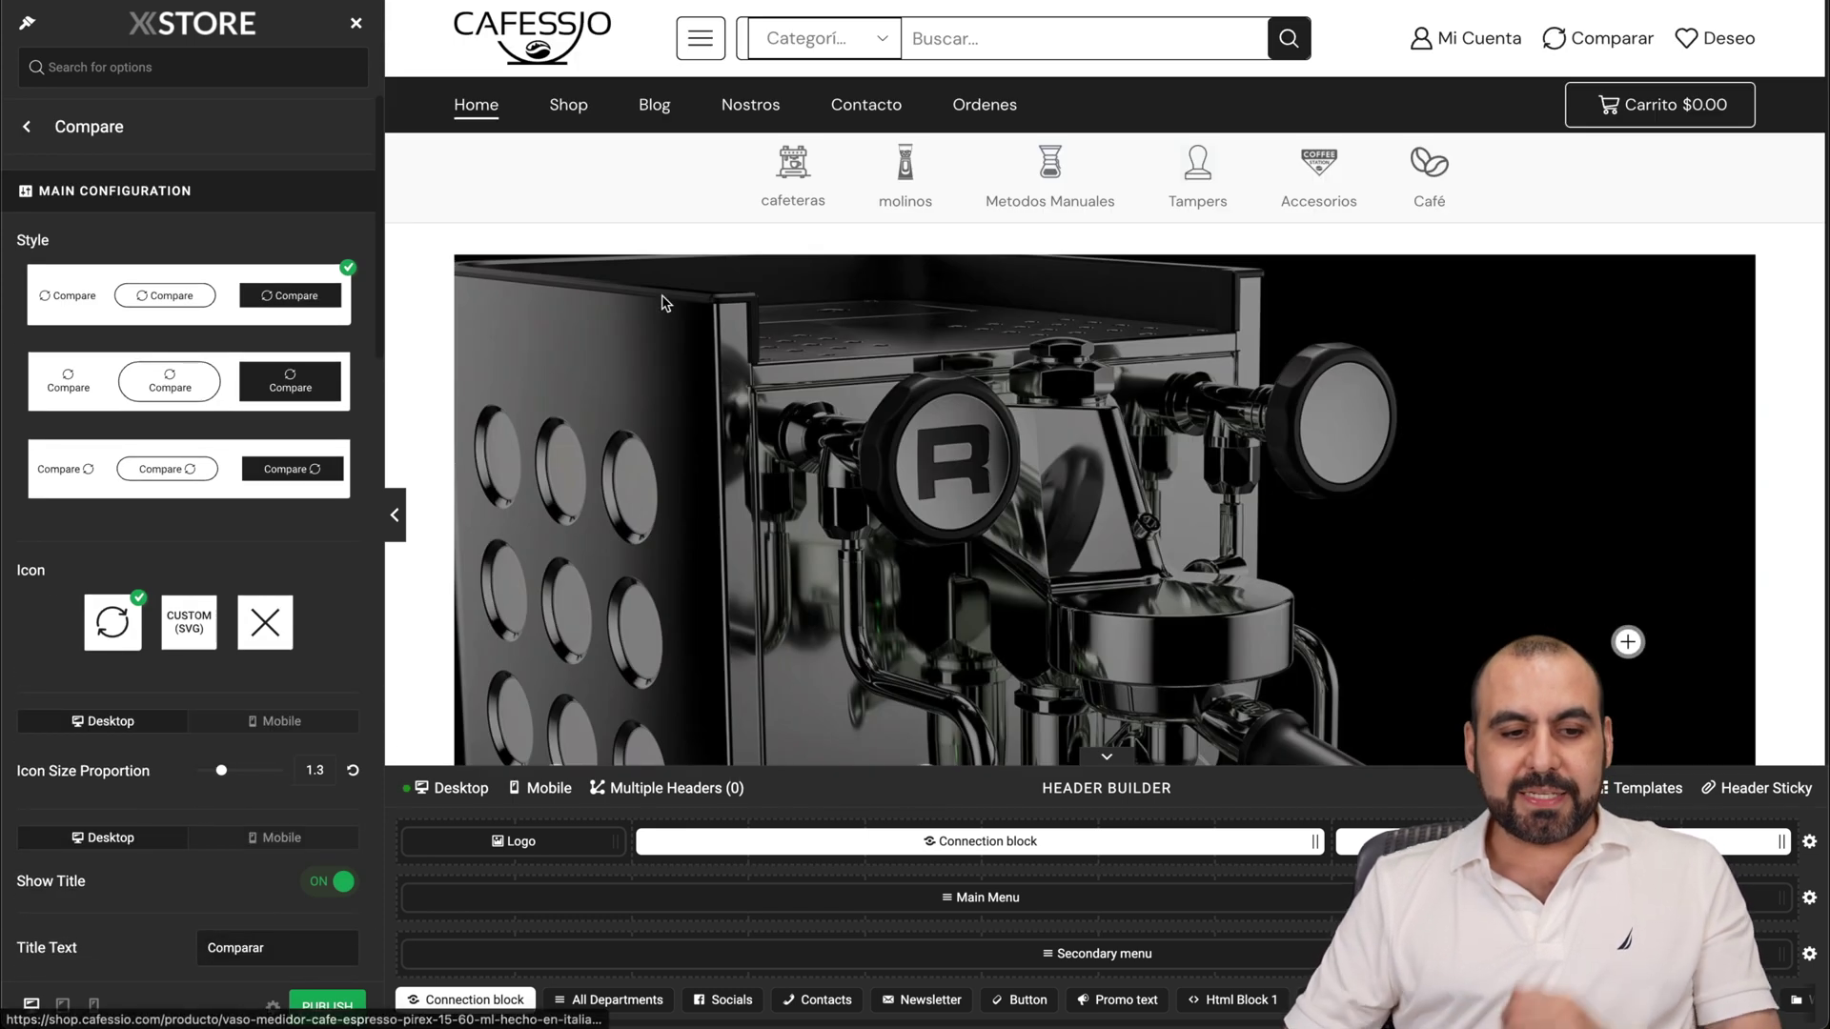
left_click(356, 24)
left_click(1090, 127)
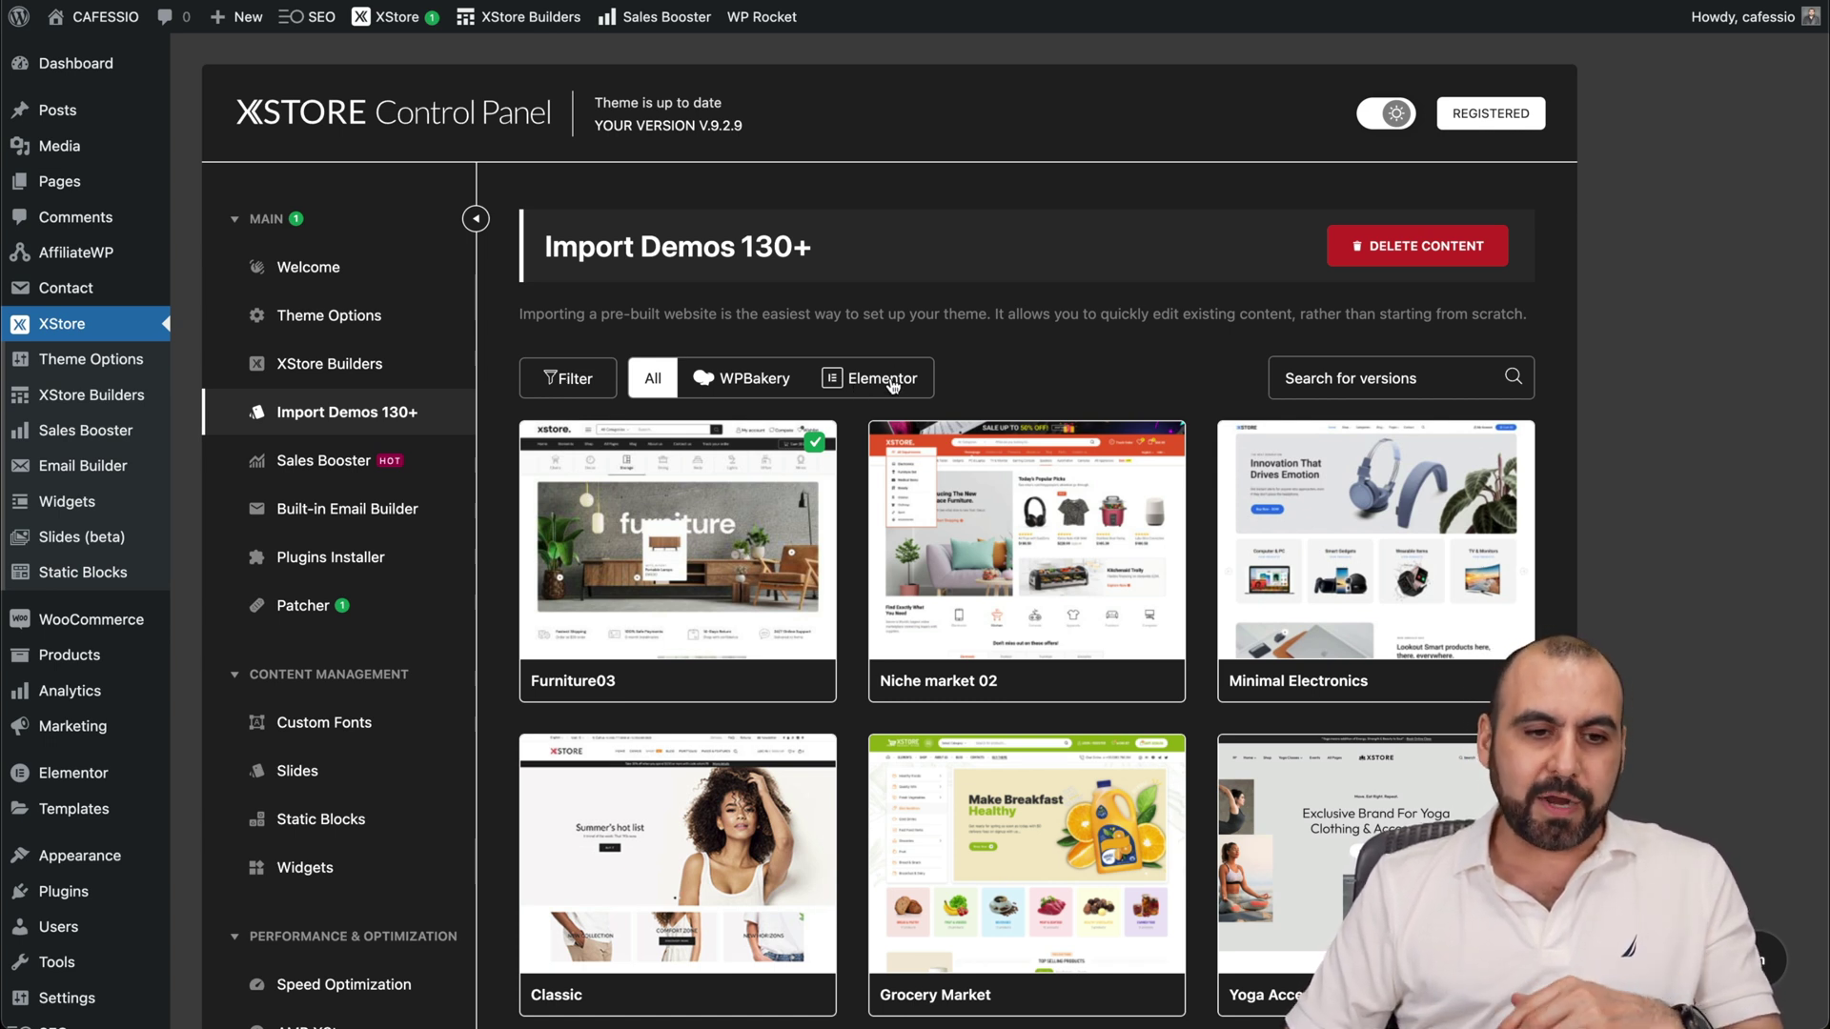
Open the XStore Builders overview page from the Control Panel sidebar
left_click(371, 372)
Look over the Header, Footer, Single Product and Products Archive builders, then return to the welcome page
mouse_move(470, 409)
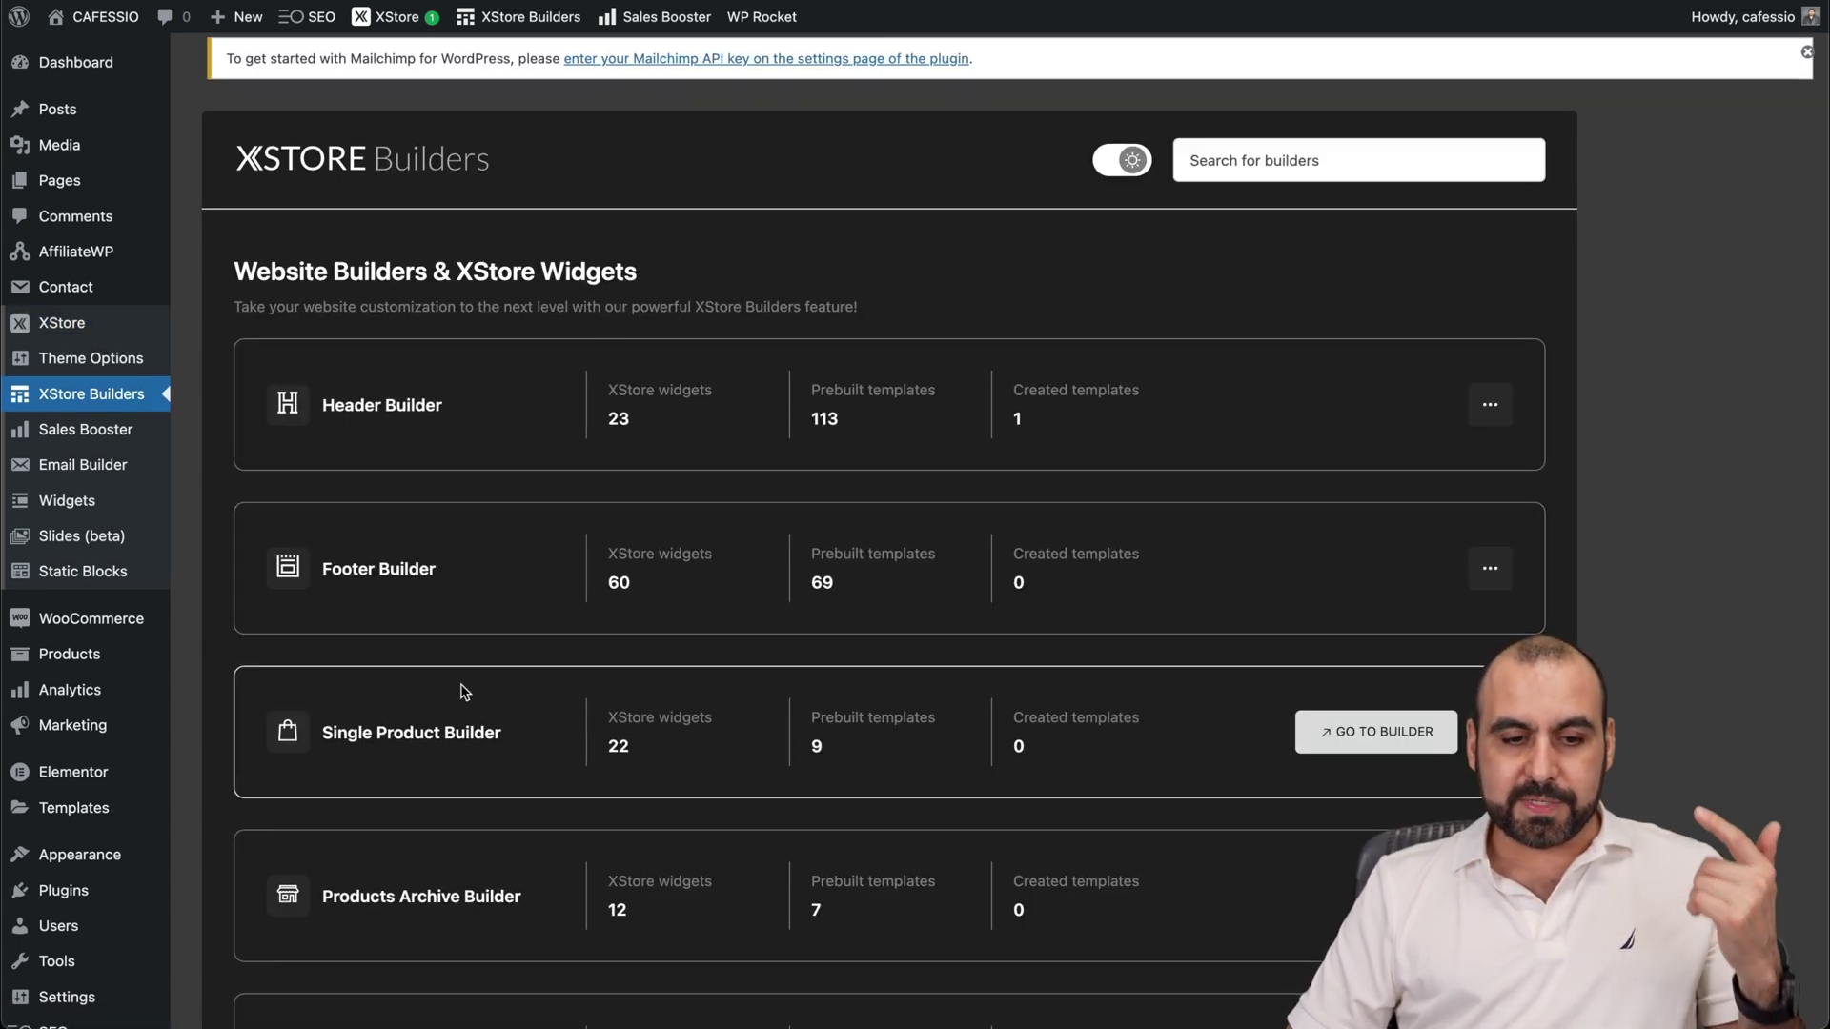
scroll(461, 687, "down", 3)
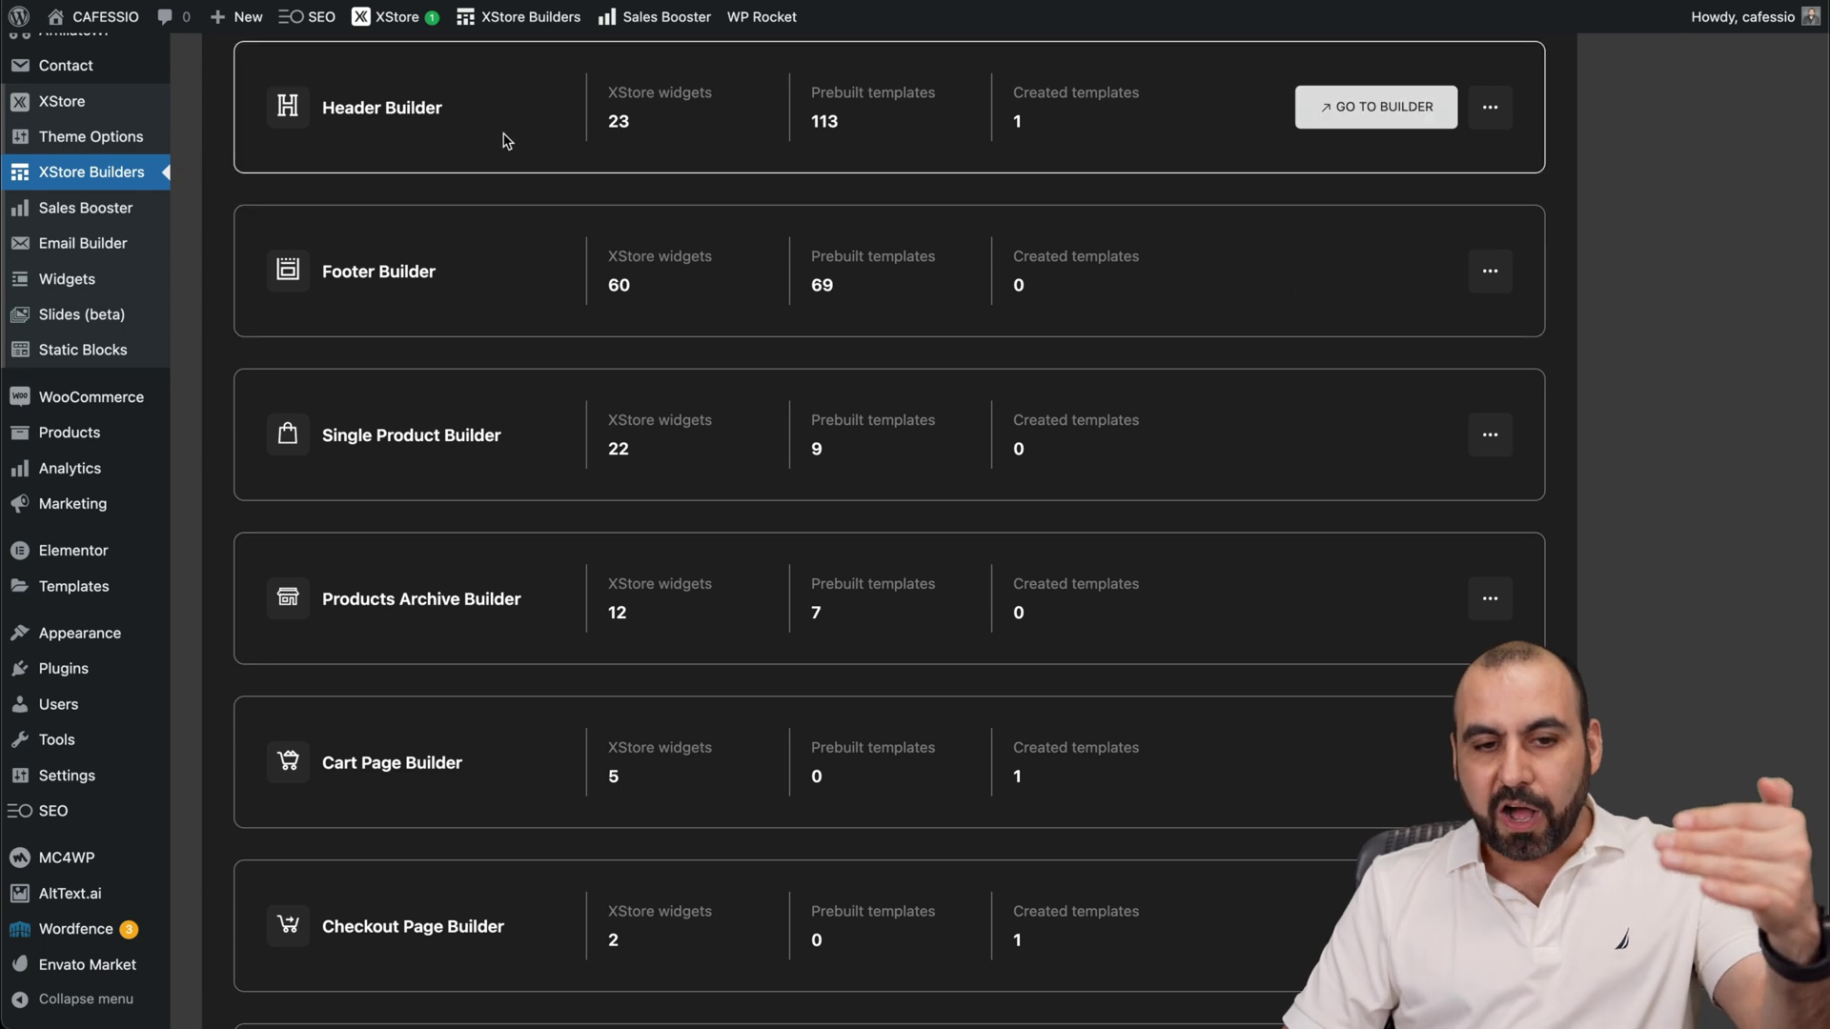
scroll(505, 143, "up", 3)
mouse_move(544, 589)
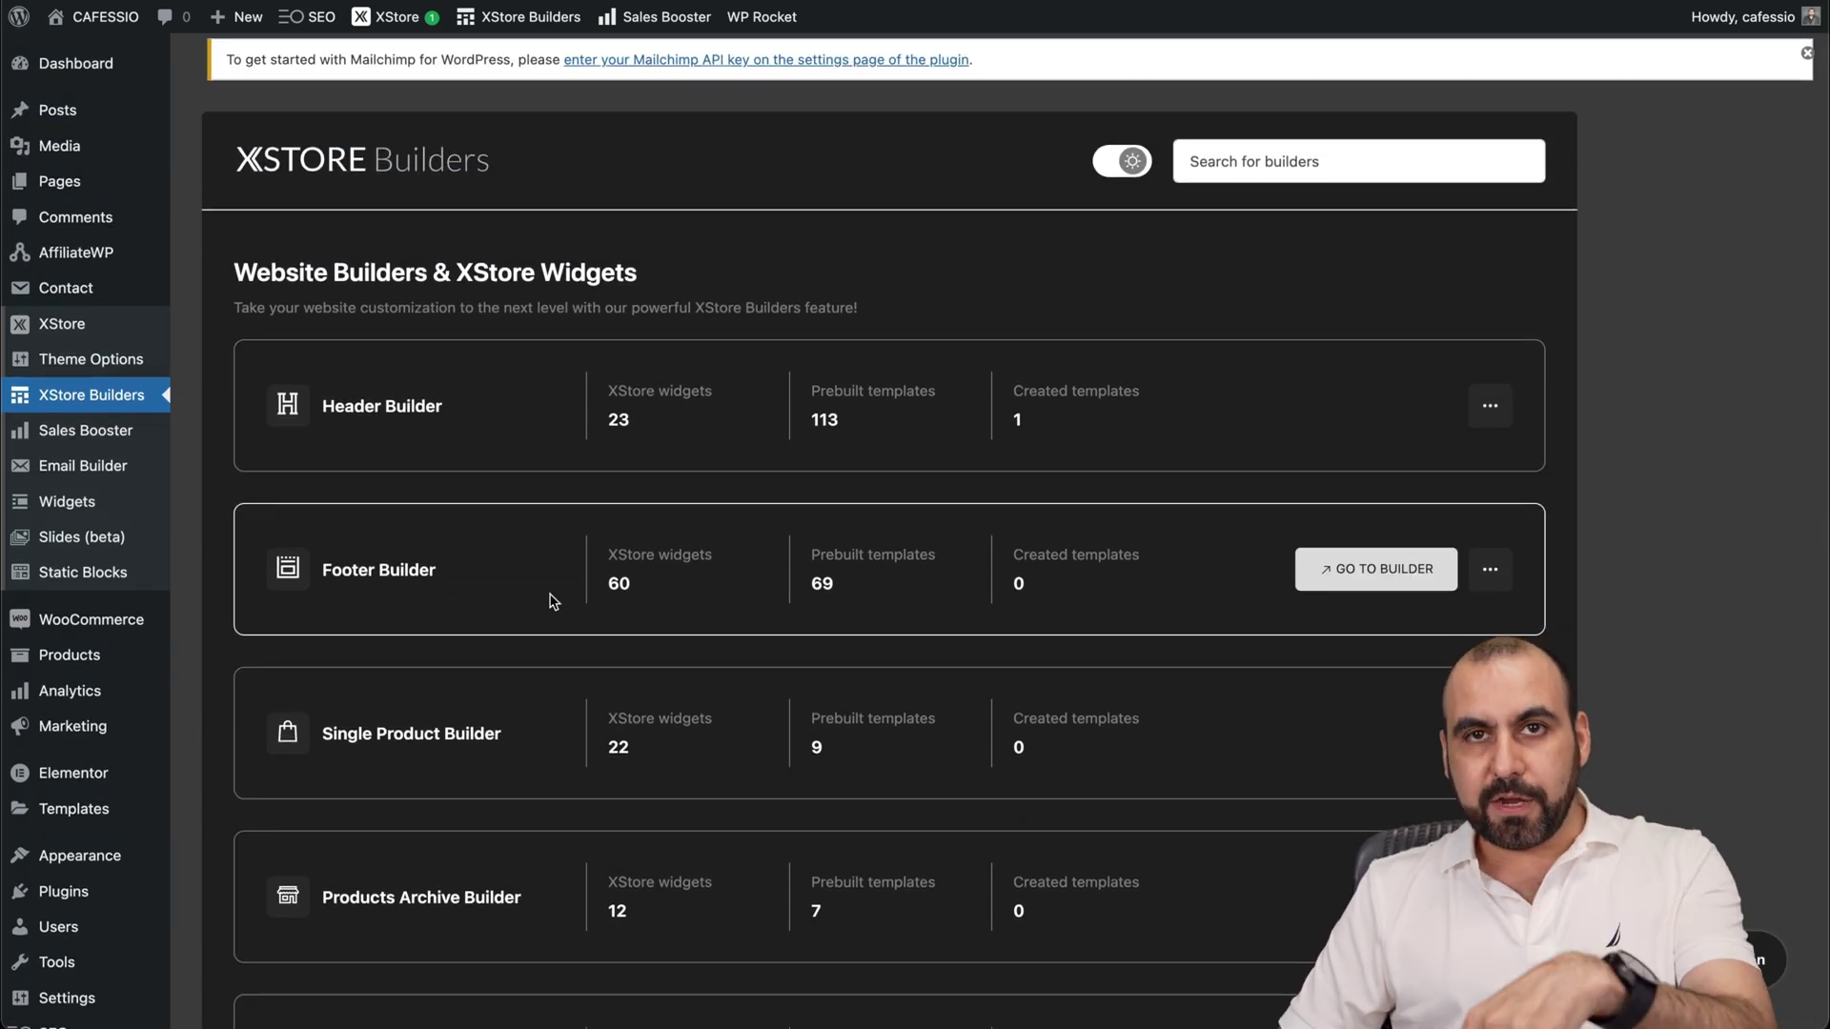
mouse_move(482, 747)
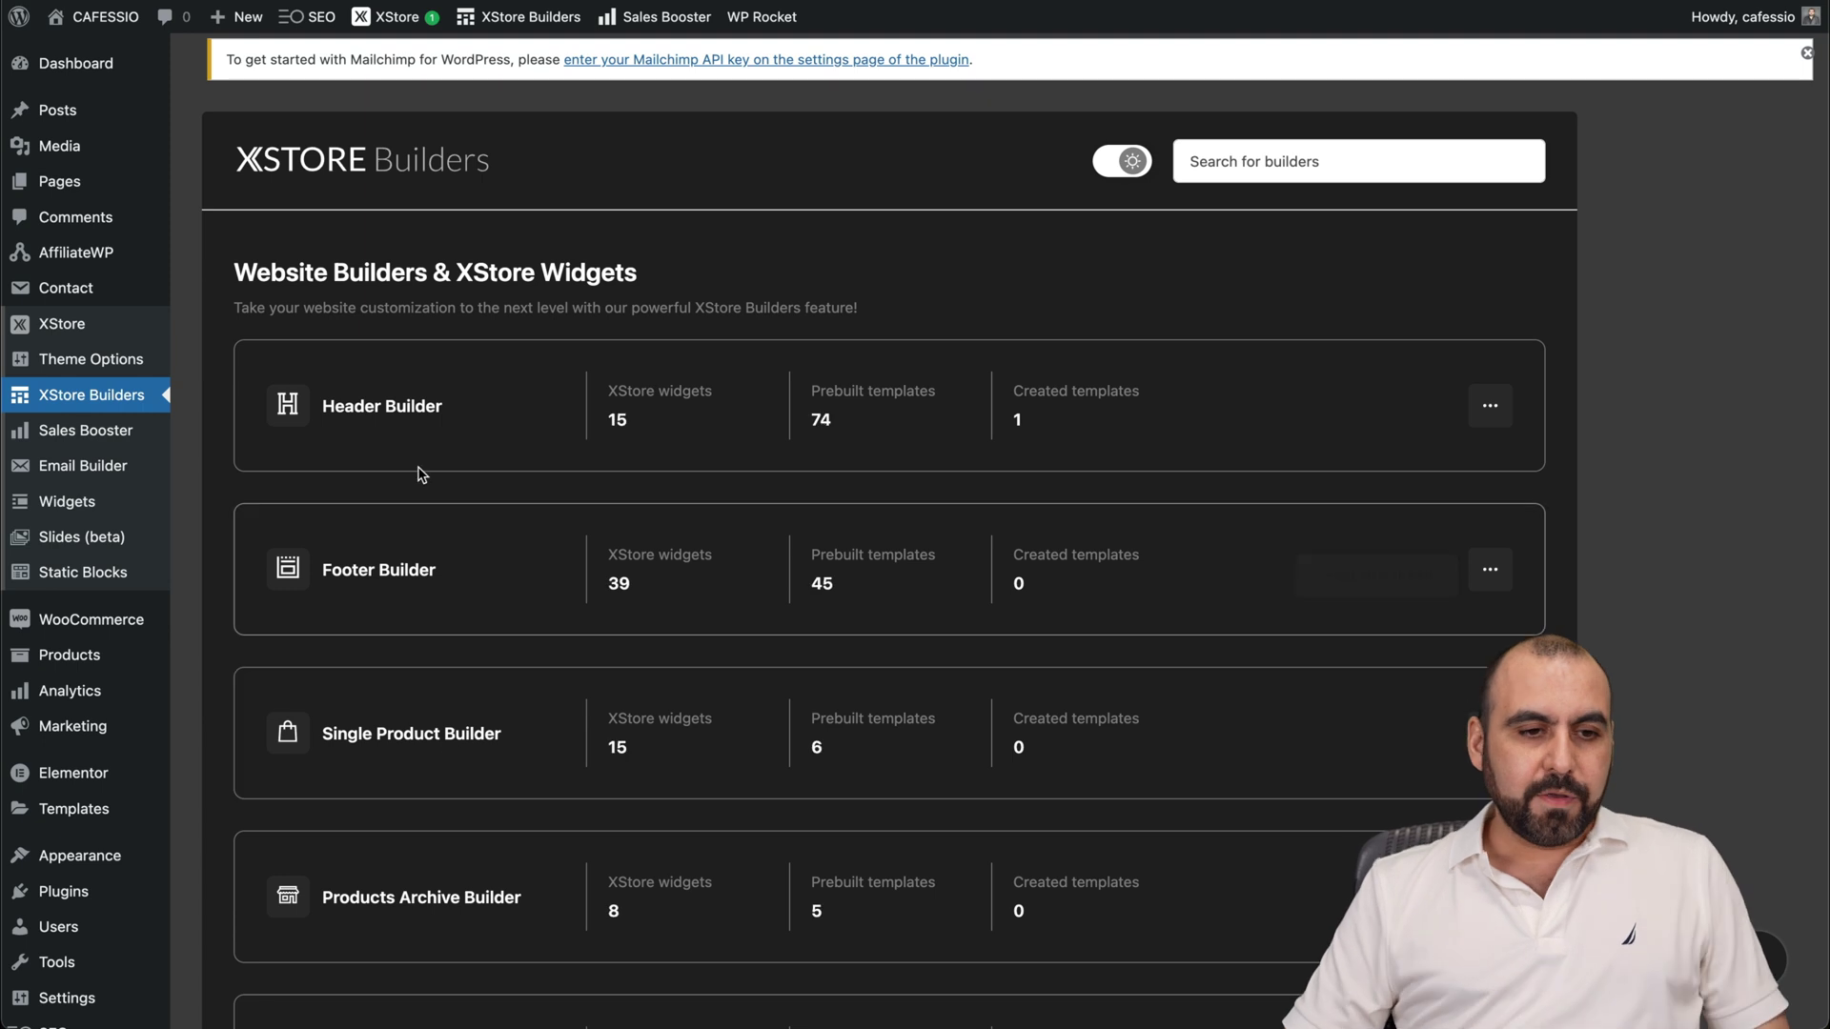
mouse_move(80, 330)
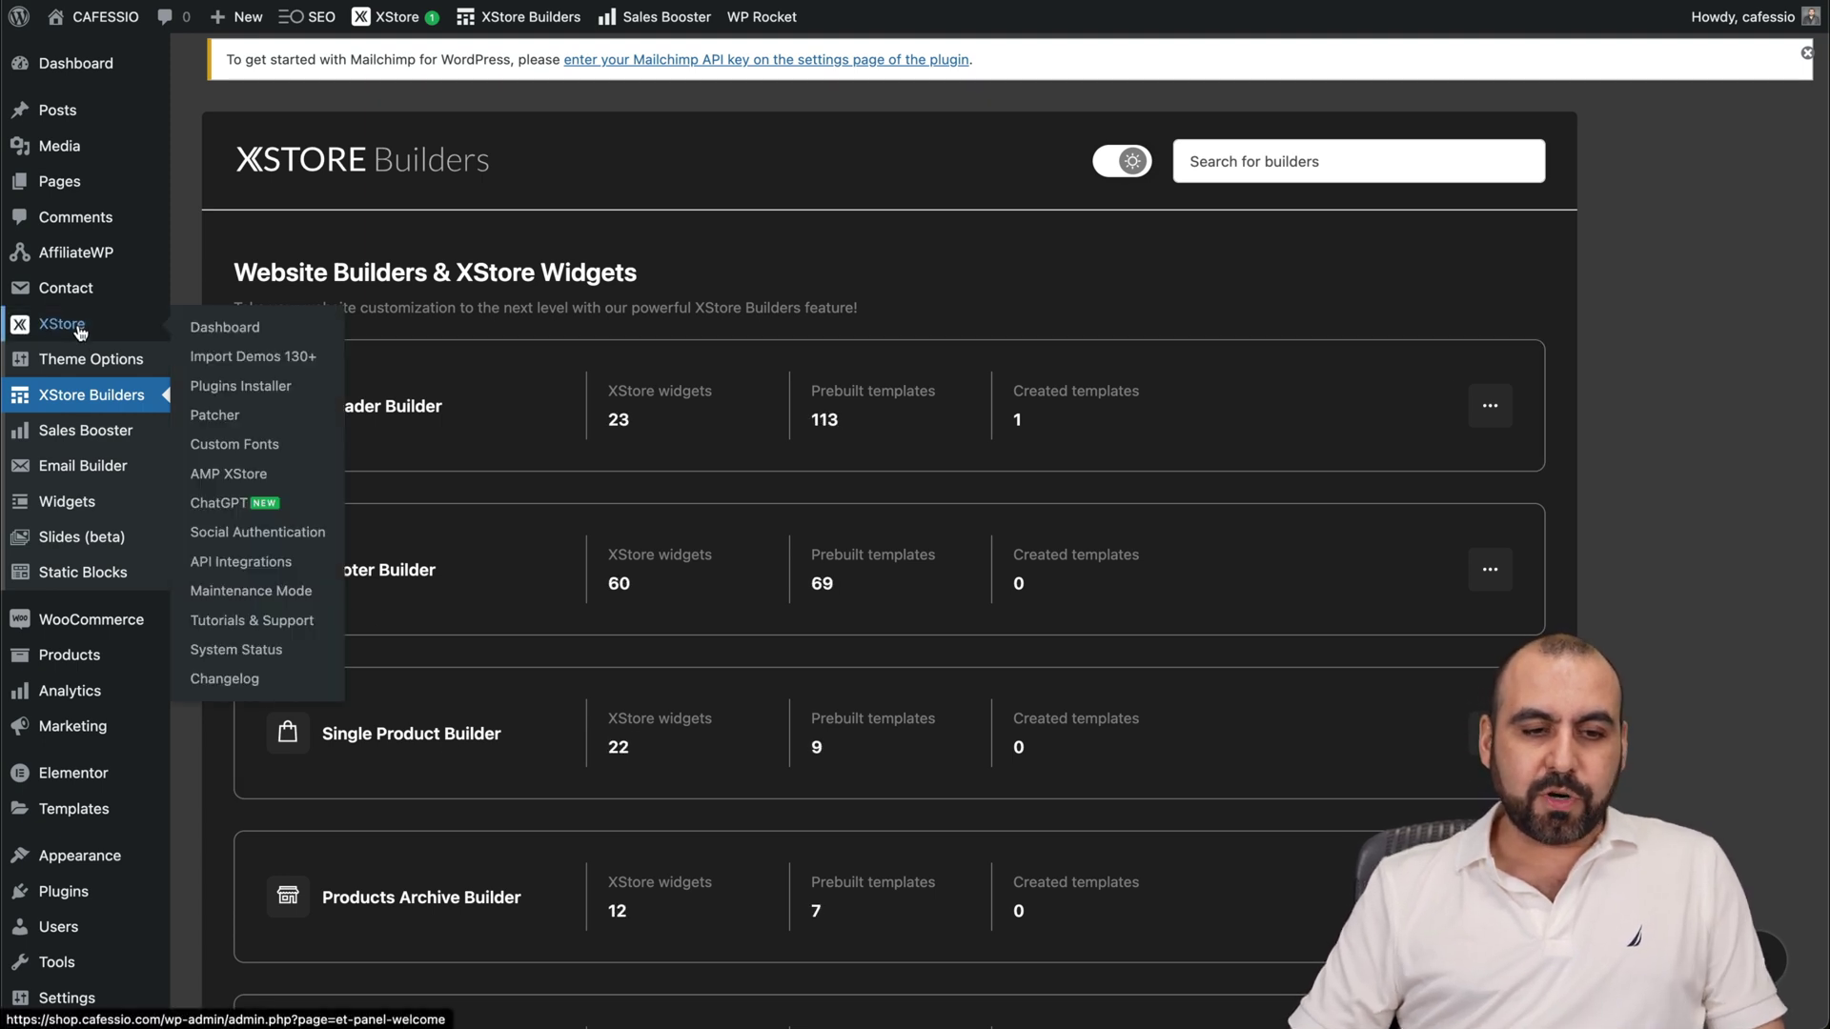
left_click(80, 331)
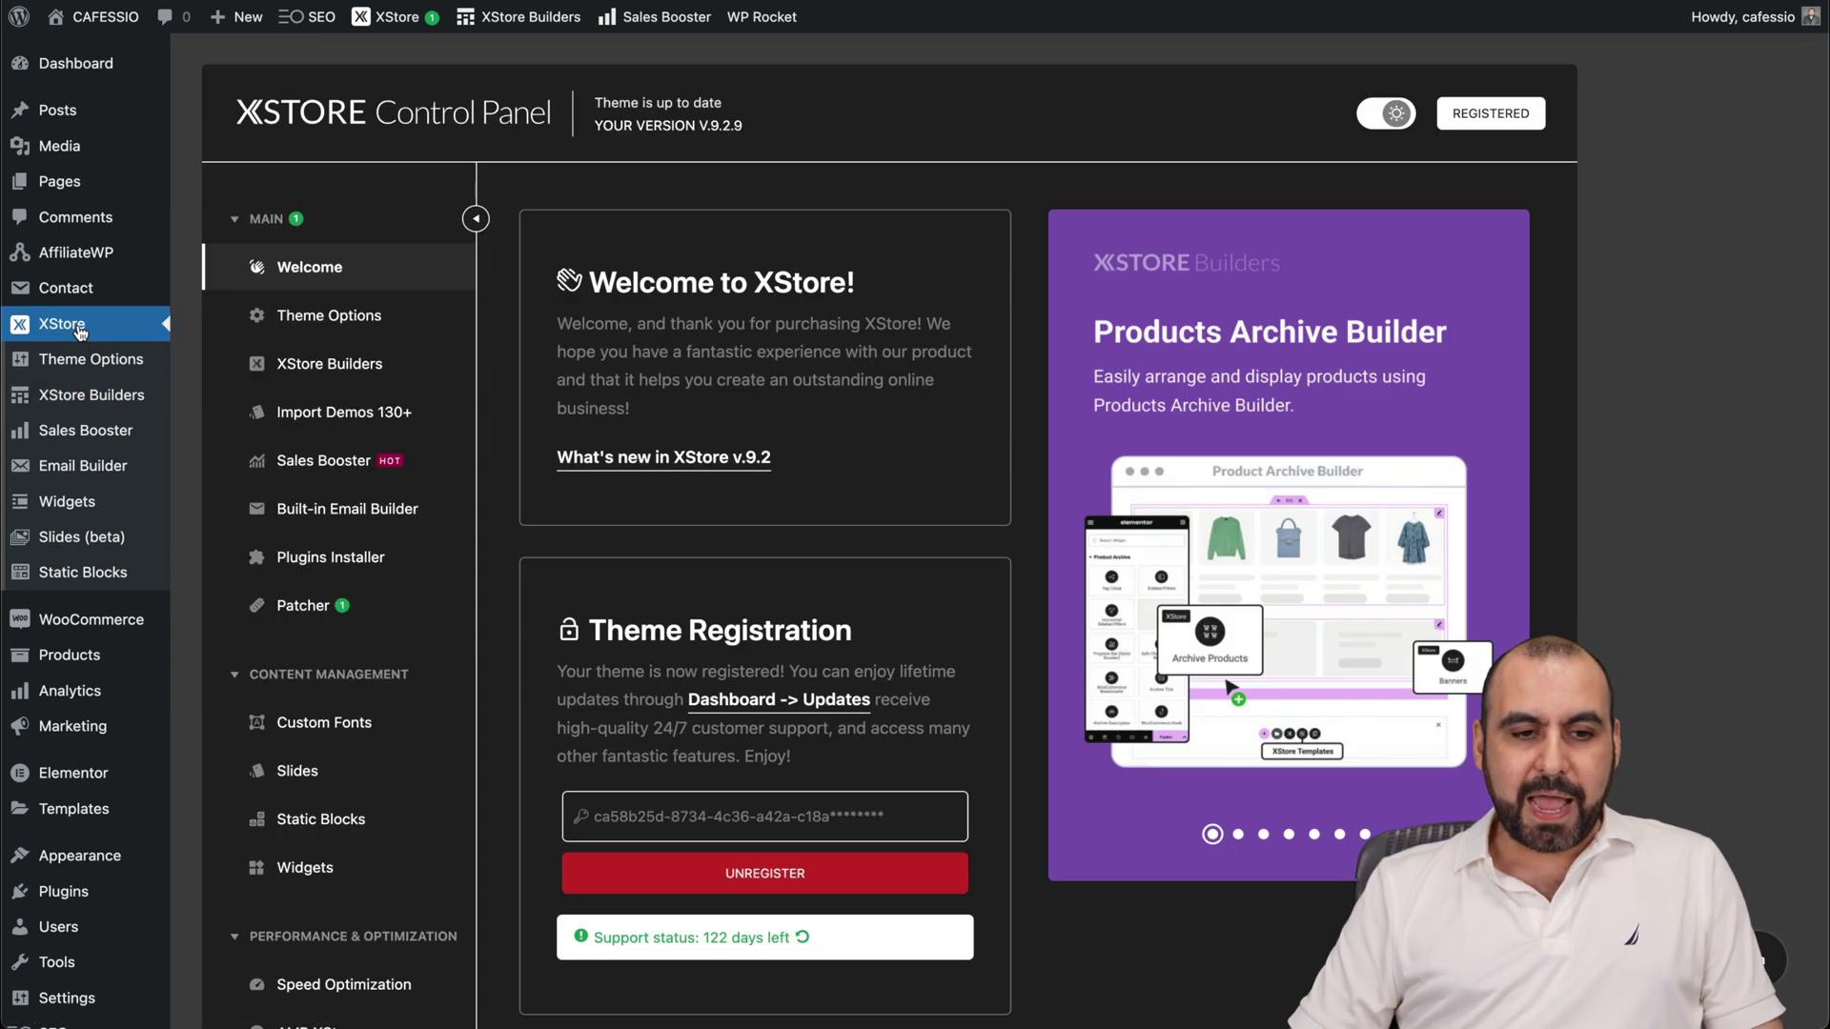
Browse the Sales Booster feature cards, then switch to the Plugins Installer page
left_click(320, 465)
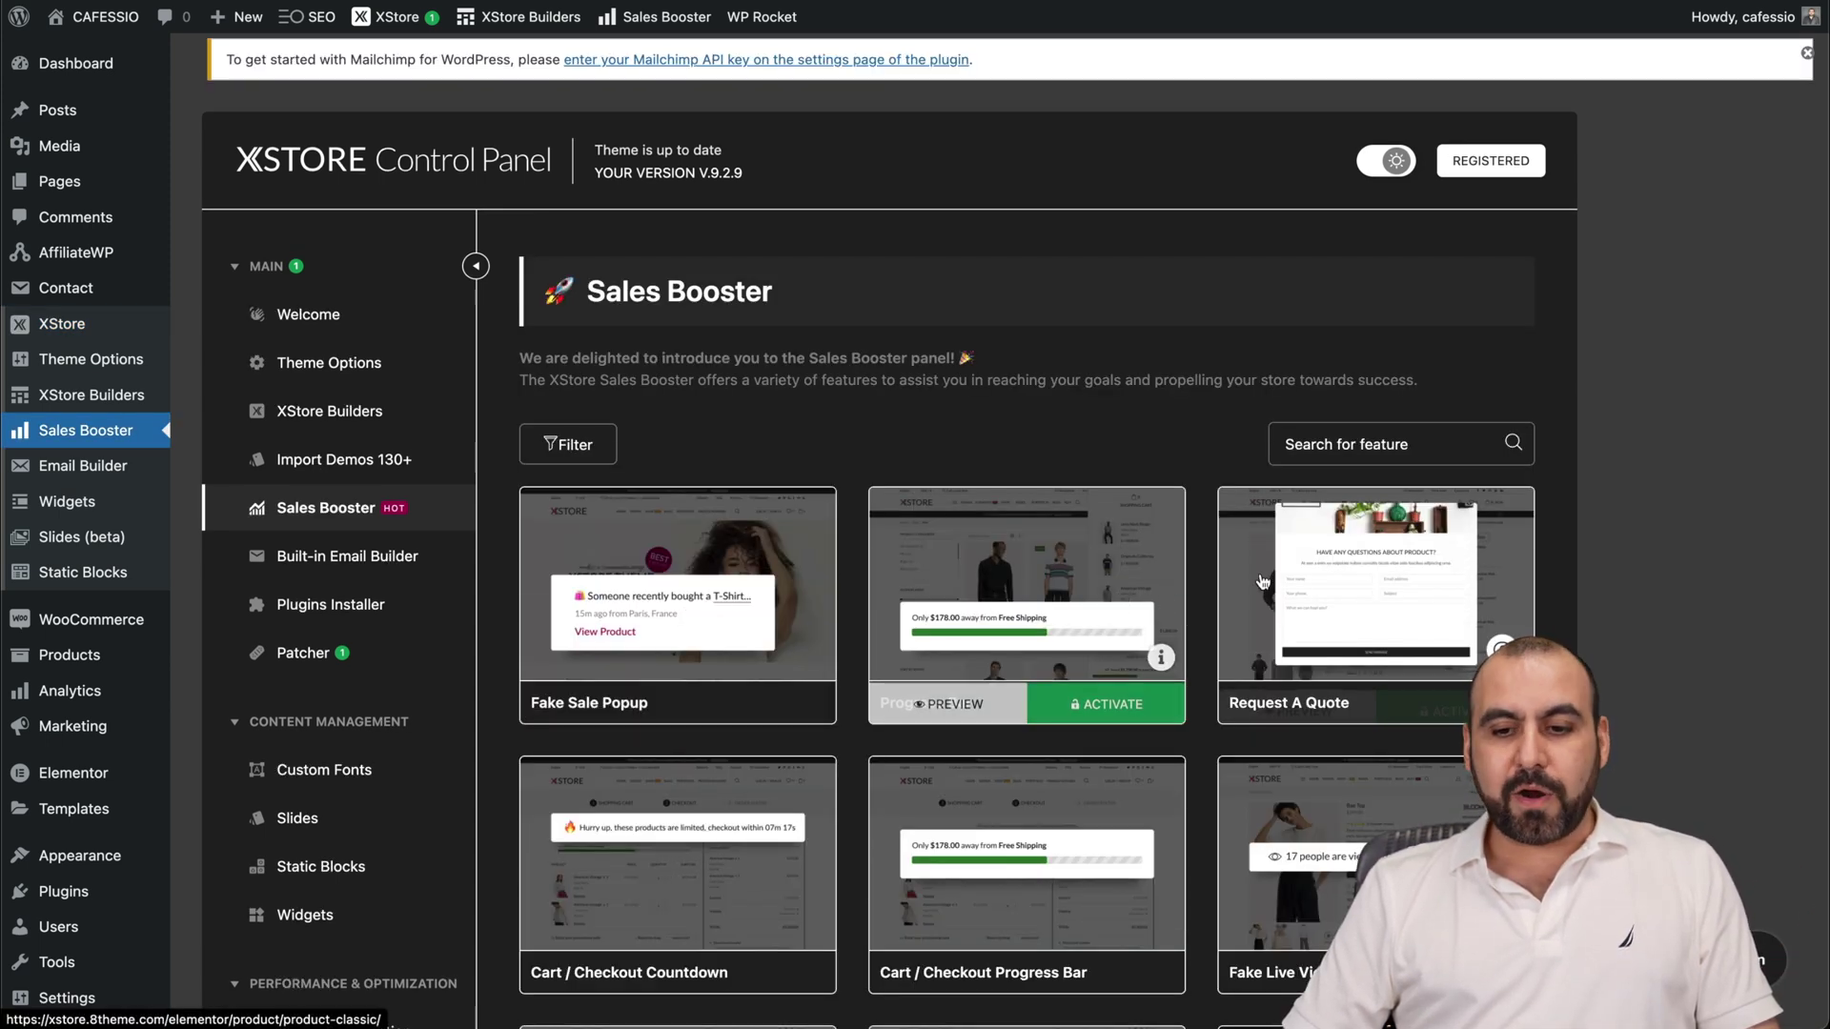
scroll(1314, 615, "down", 1)
scroll(1314, 614, "down", 1)
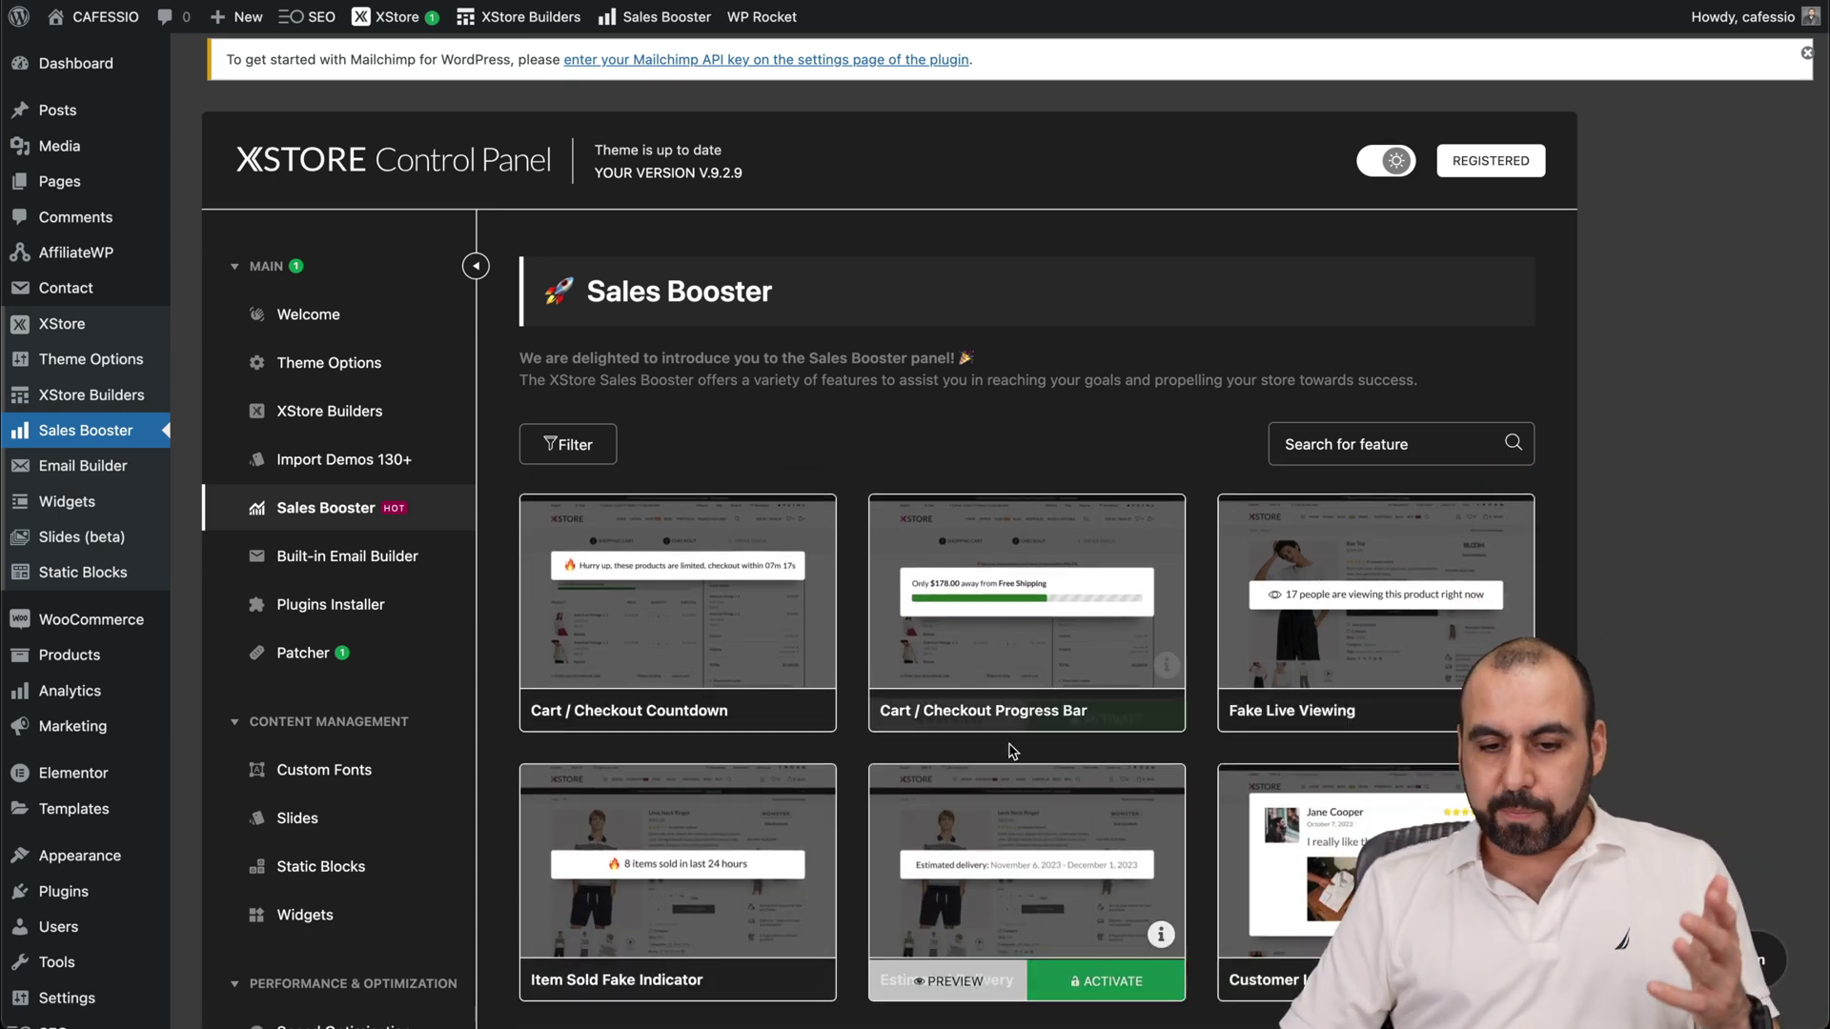
scroll(858, 794, "down", 5)
scroll(859, 793, "down", 3)
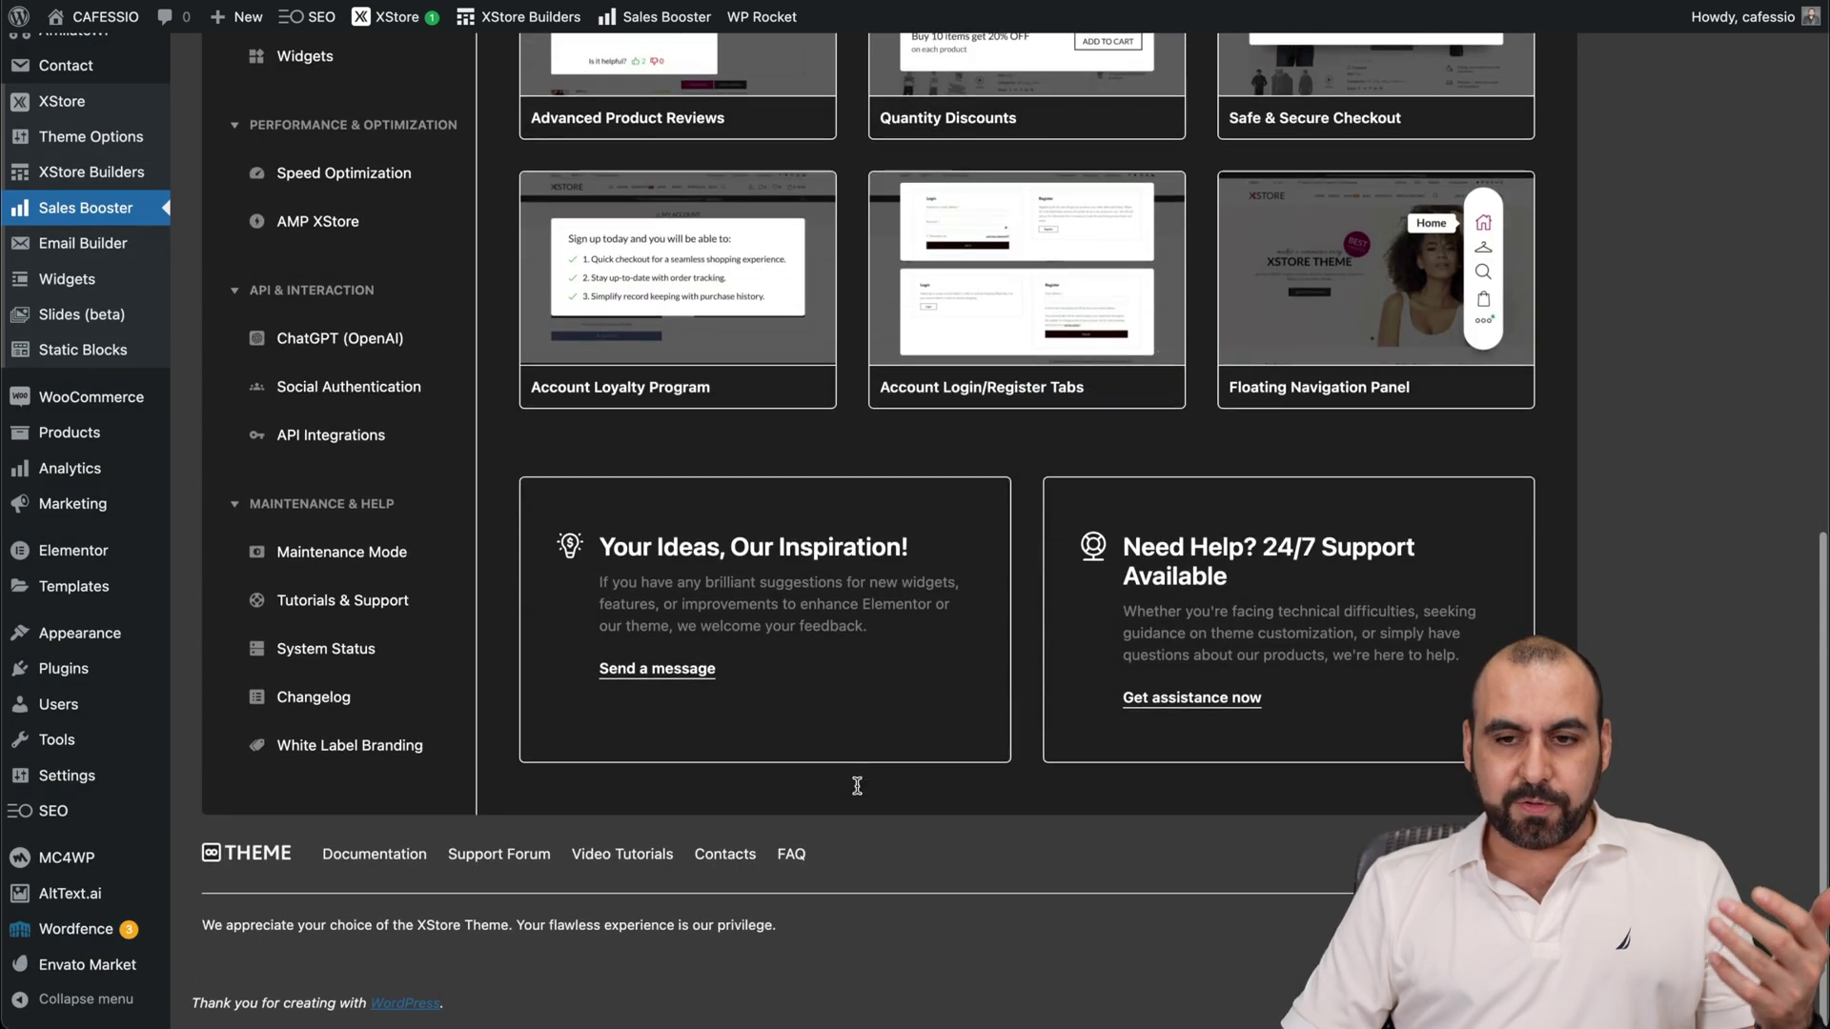
scroll(860, 793, "up", 8)
scroll(860, 793, "down", 5)
scroll(861, 793, "down", 2)
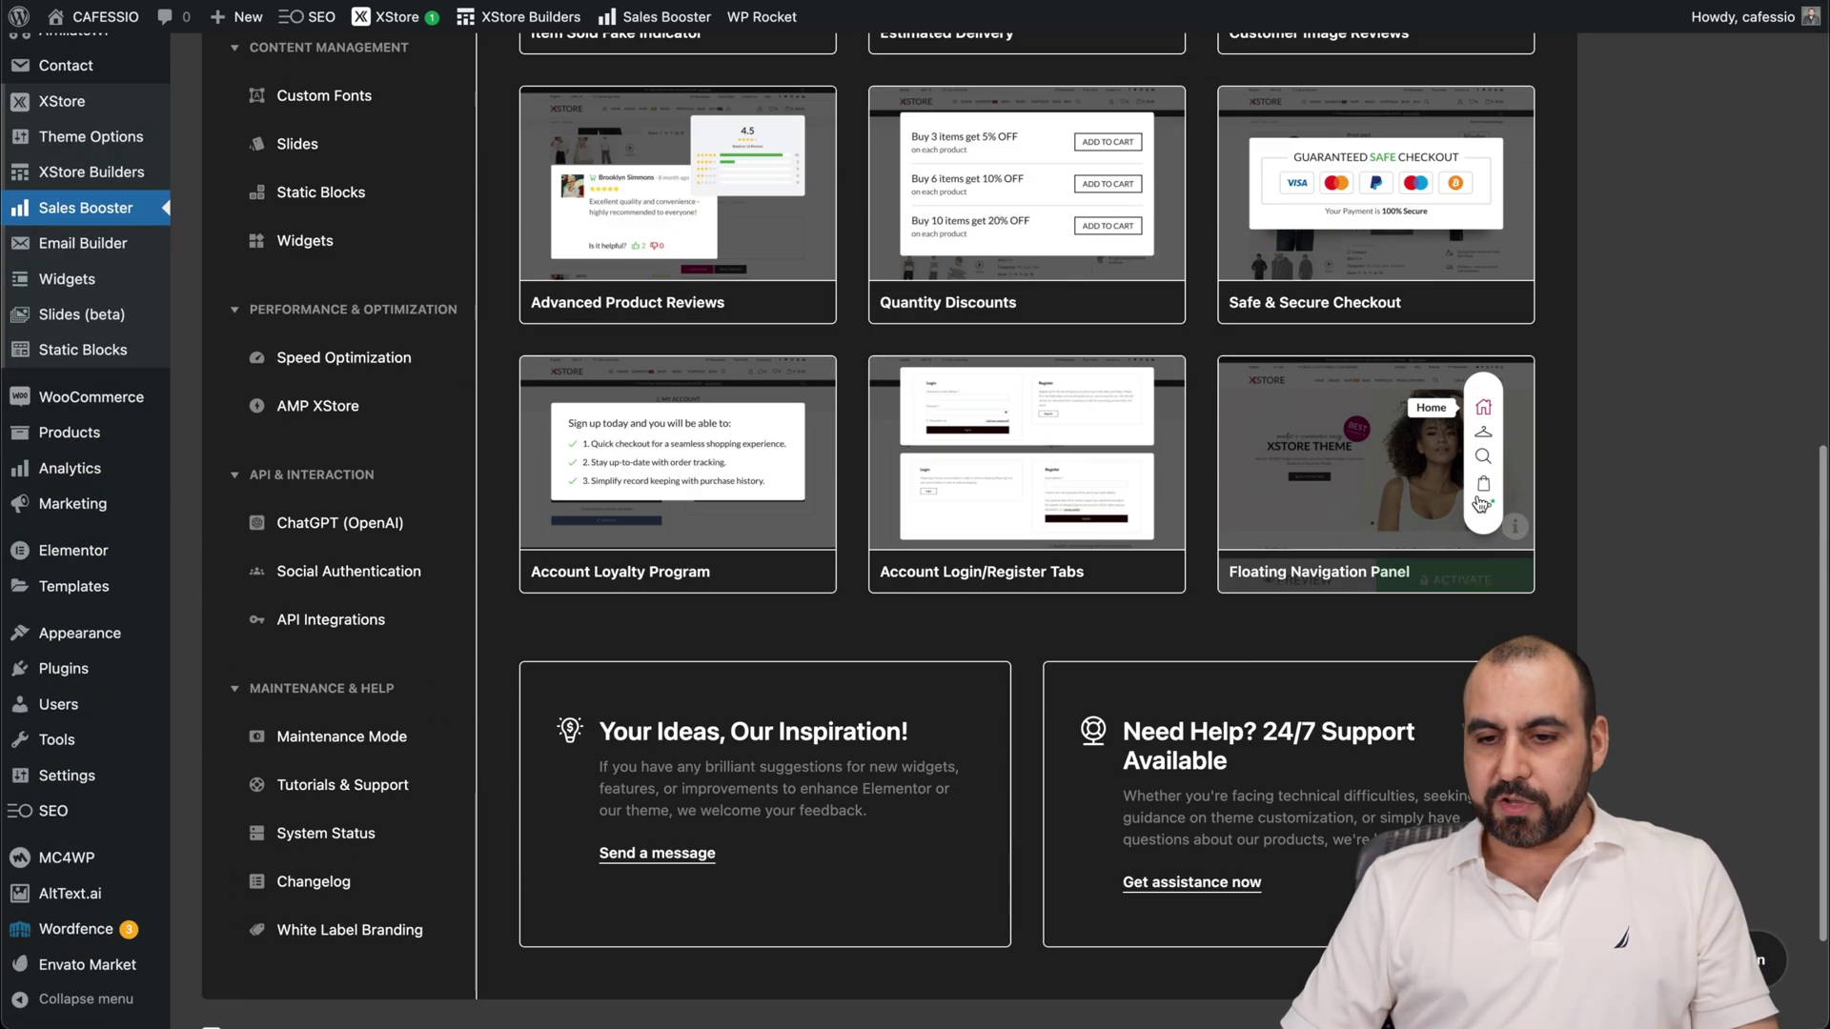
scroll(822, 312, "up", 5)
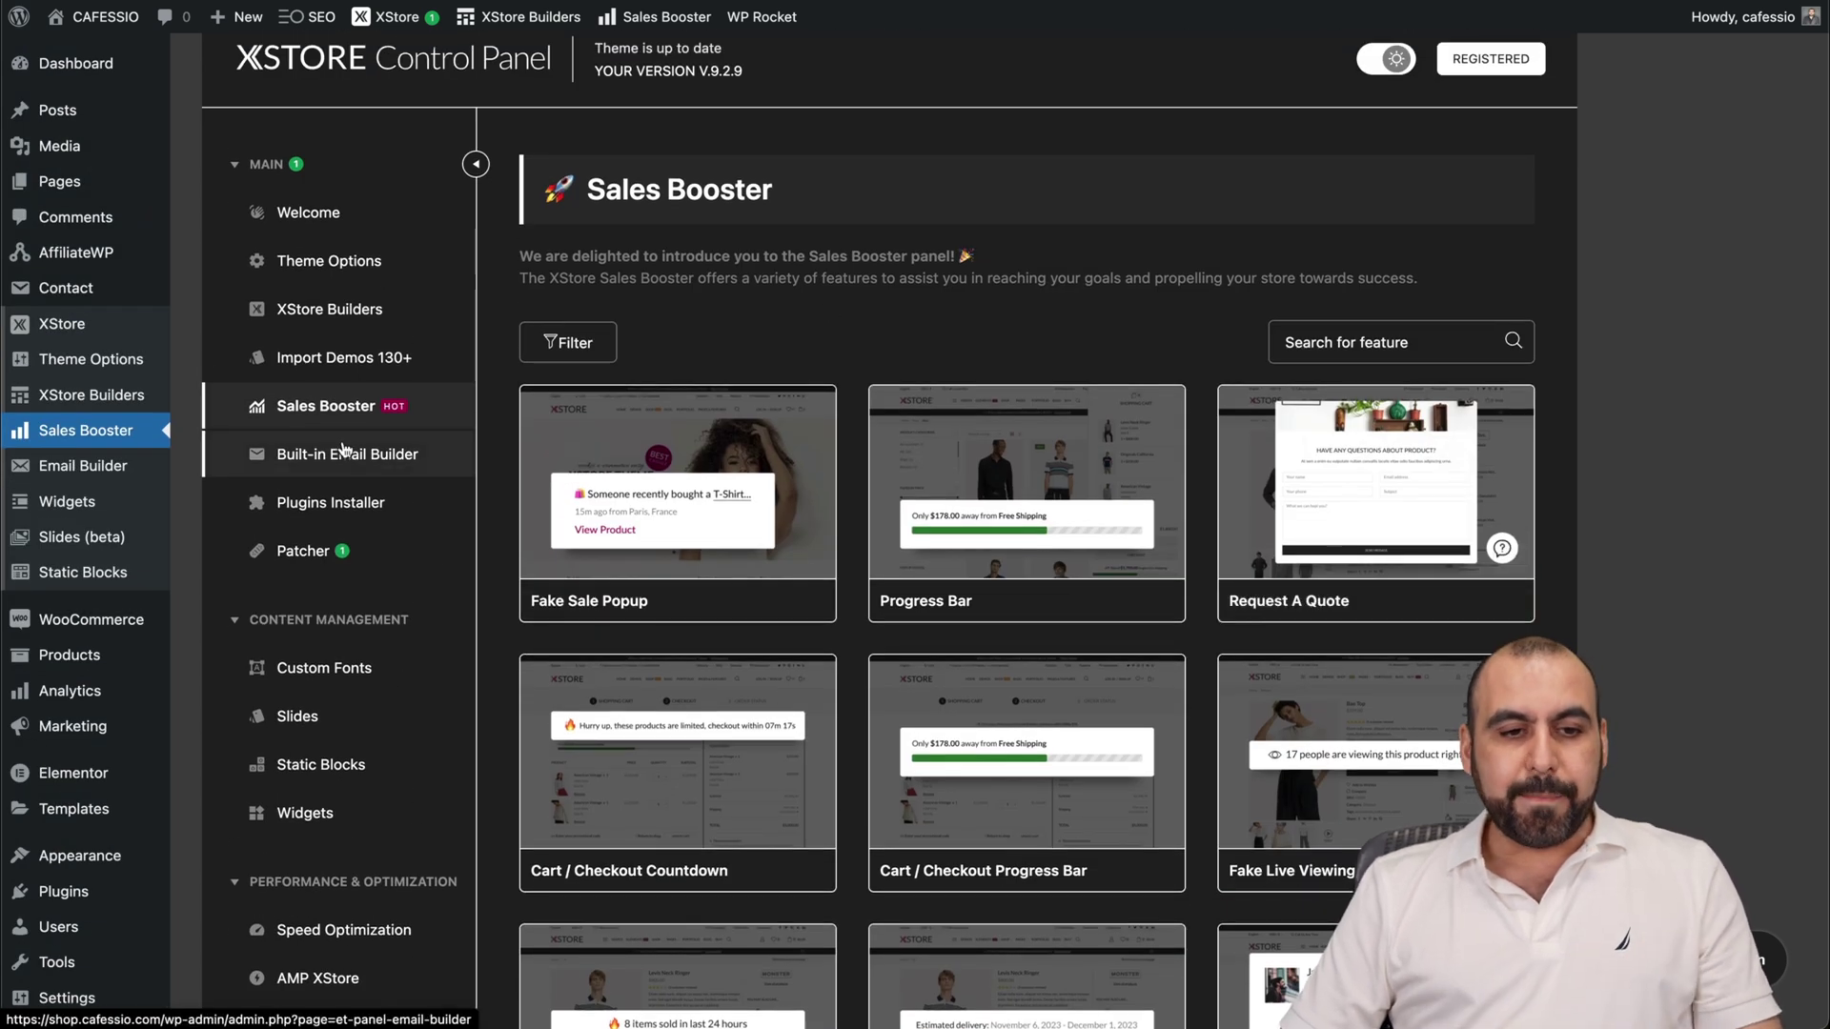
left_click(342, 516)
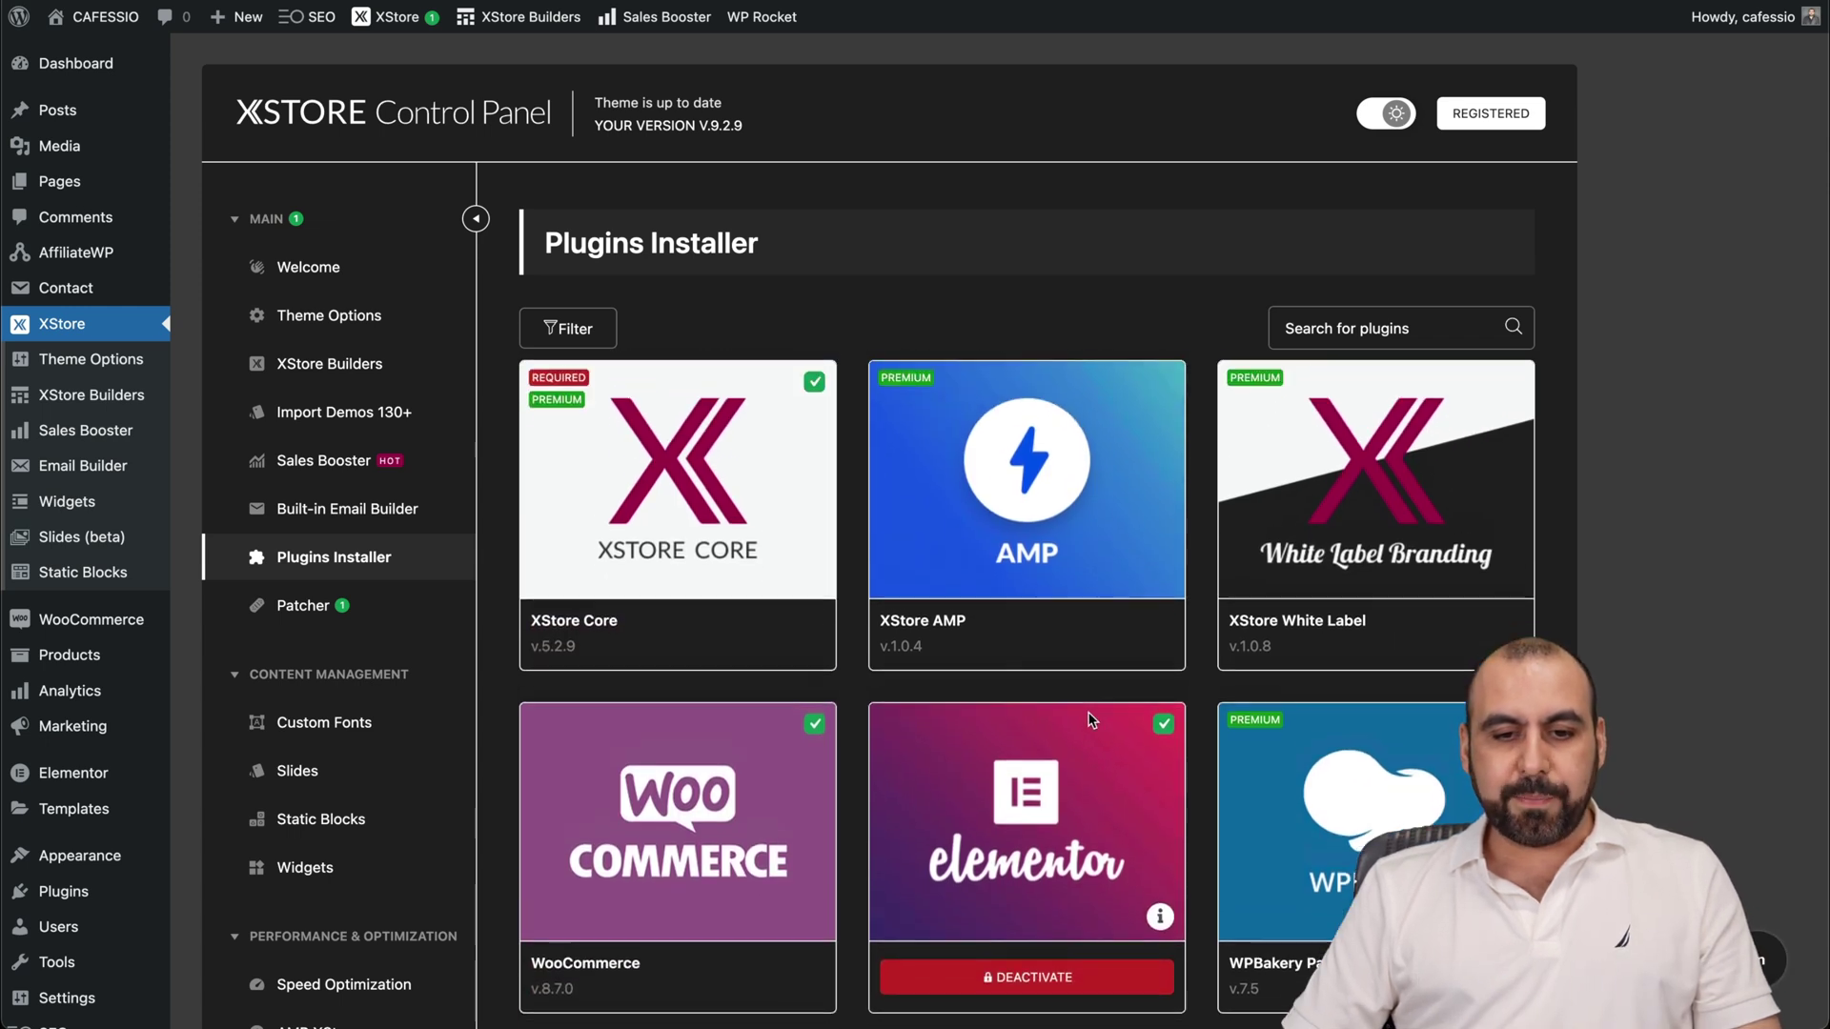
scroll(1537, 560, "down", 2)
scroll(1541, 559, "down", 8)
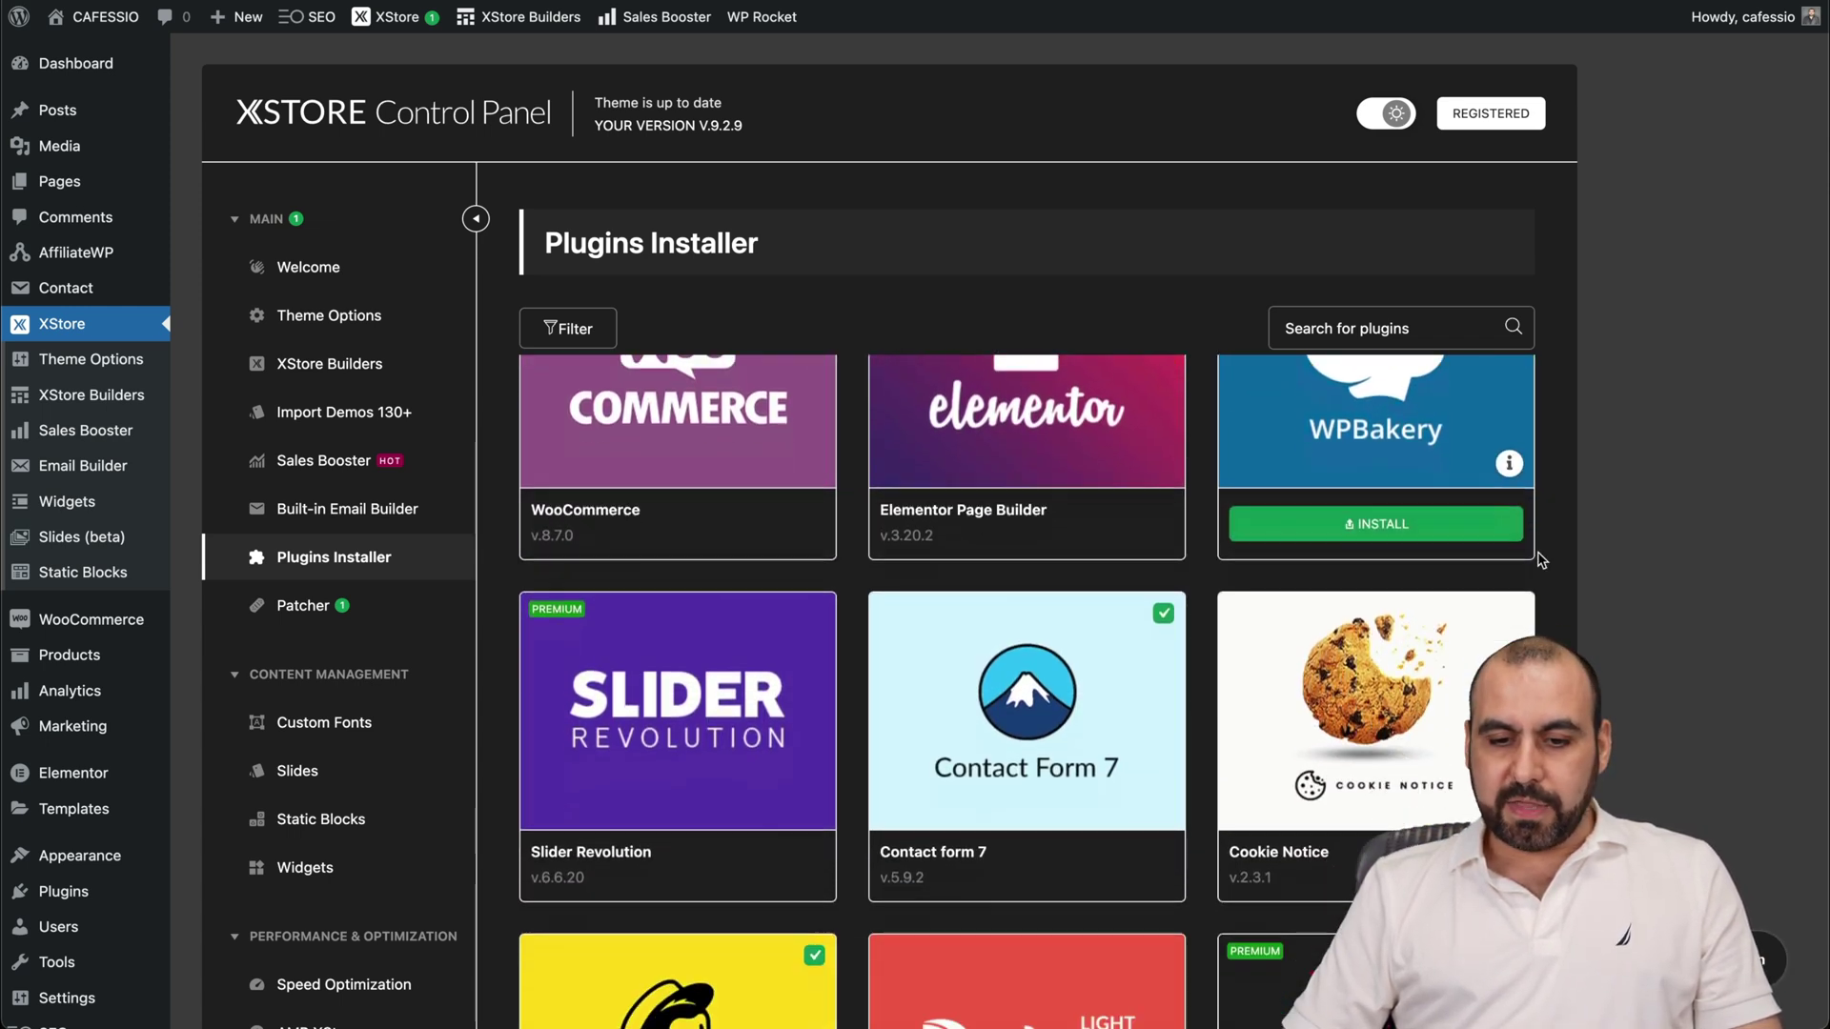
scroll(1541, 559, "down", 15)
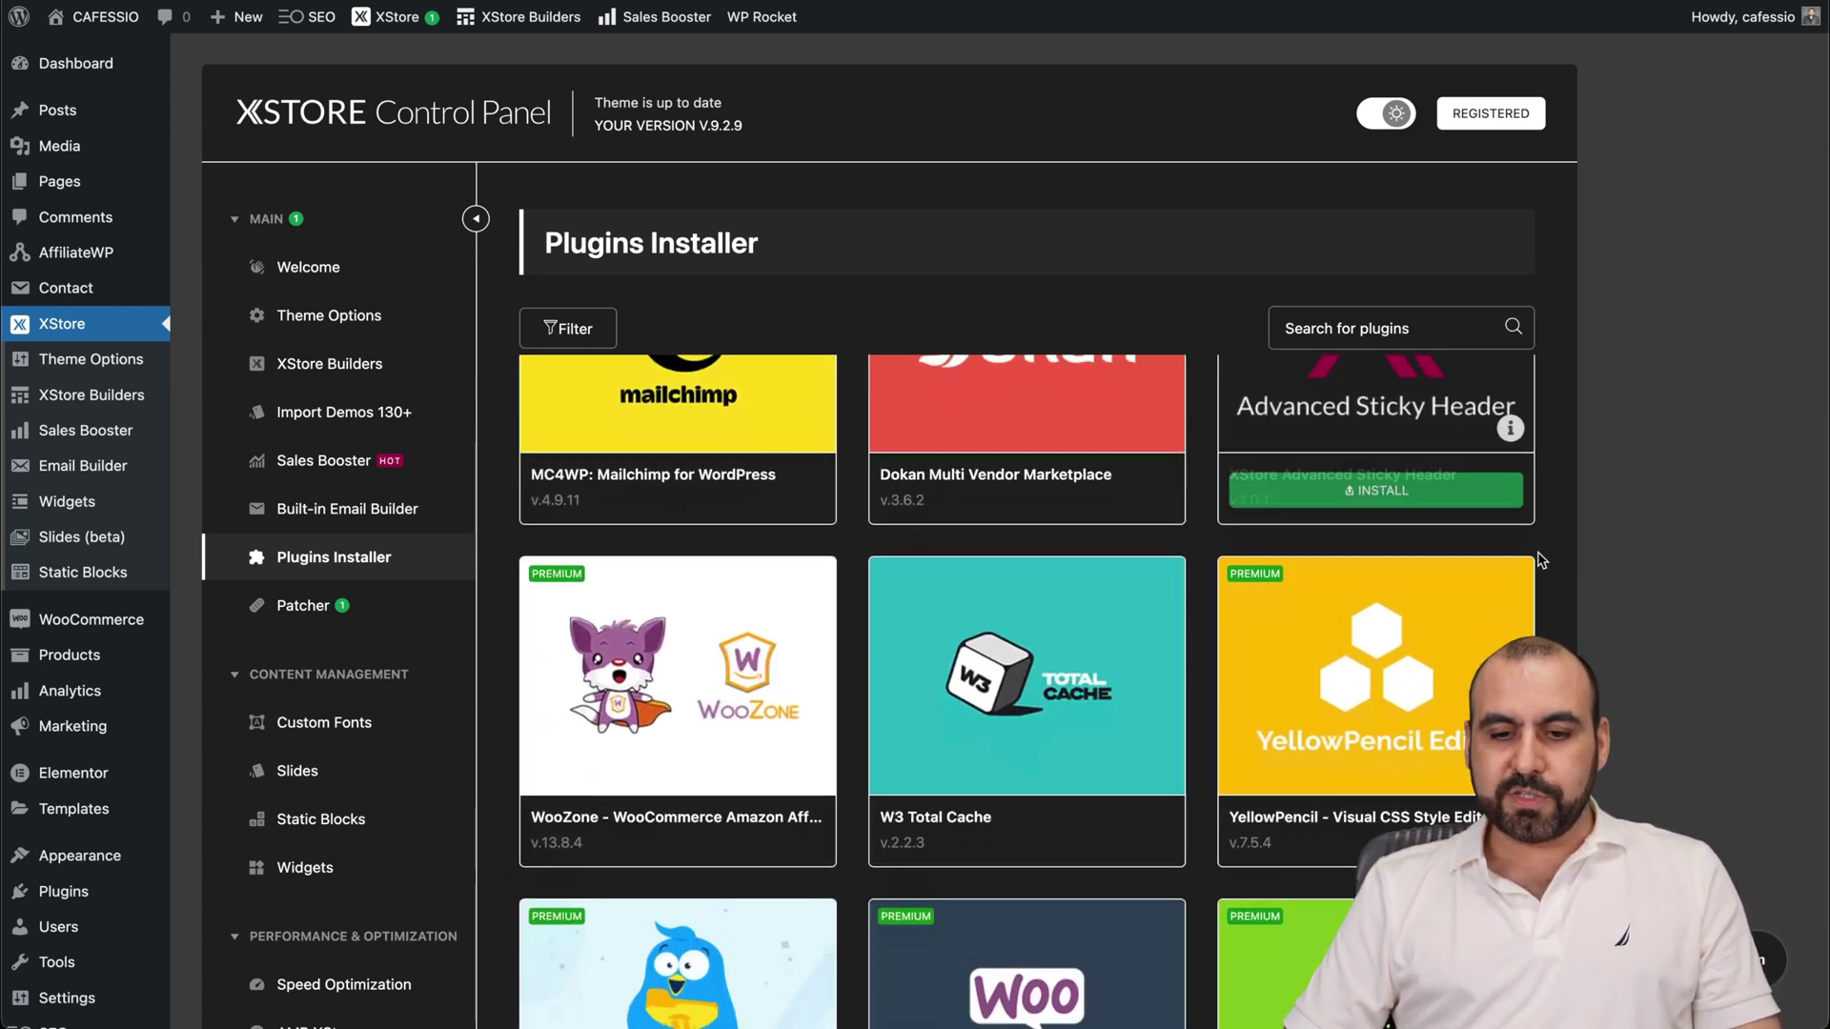
scroll(1541, 559, "down", 4)
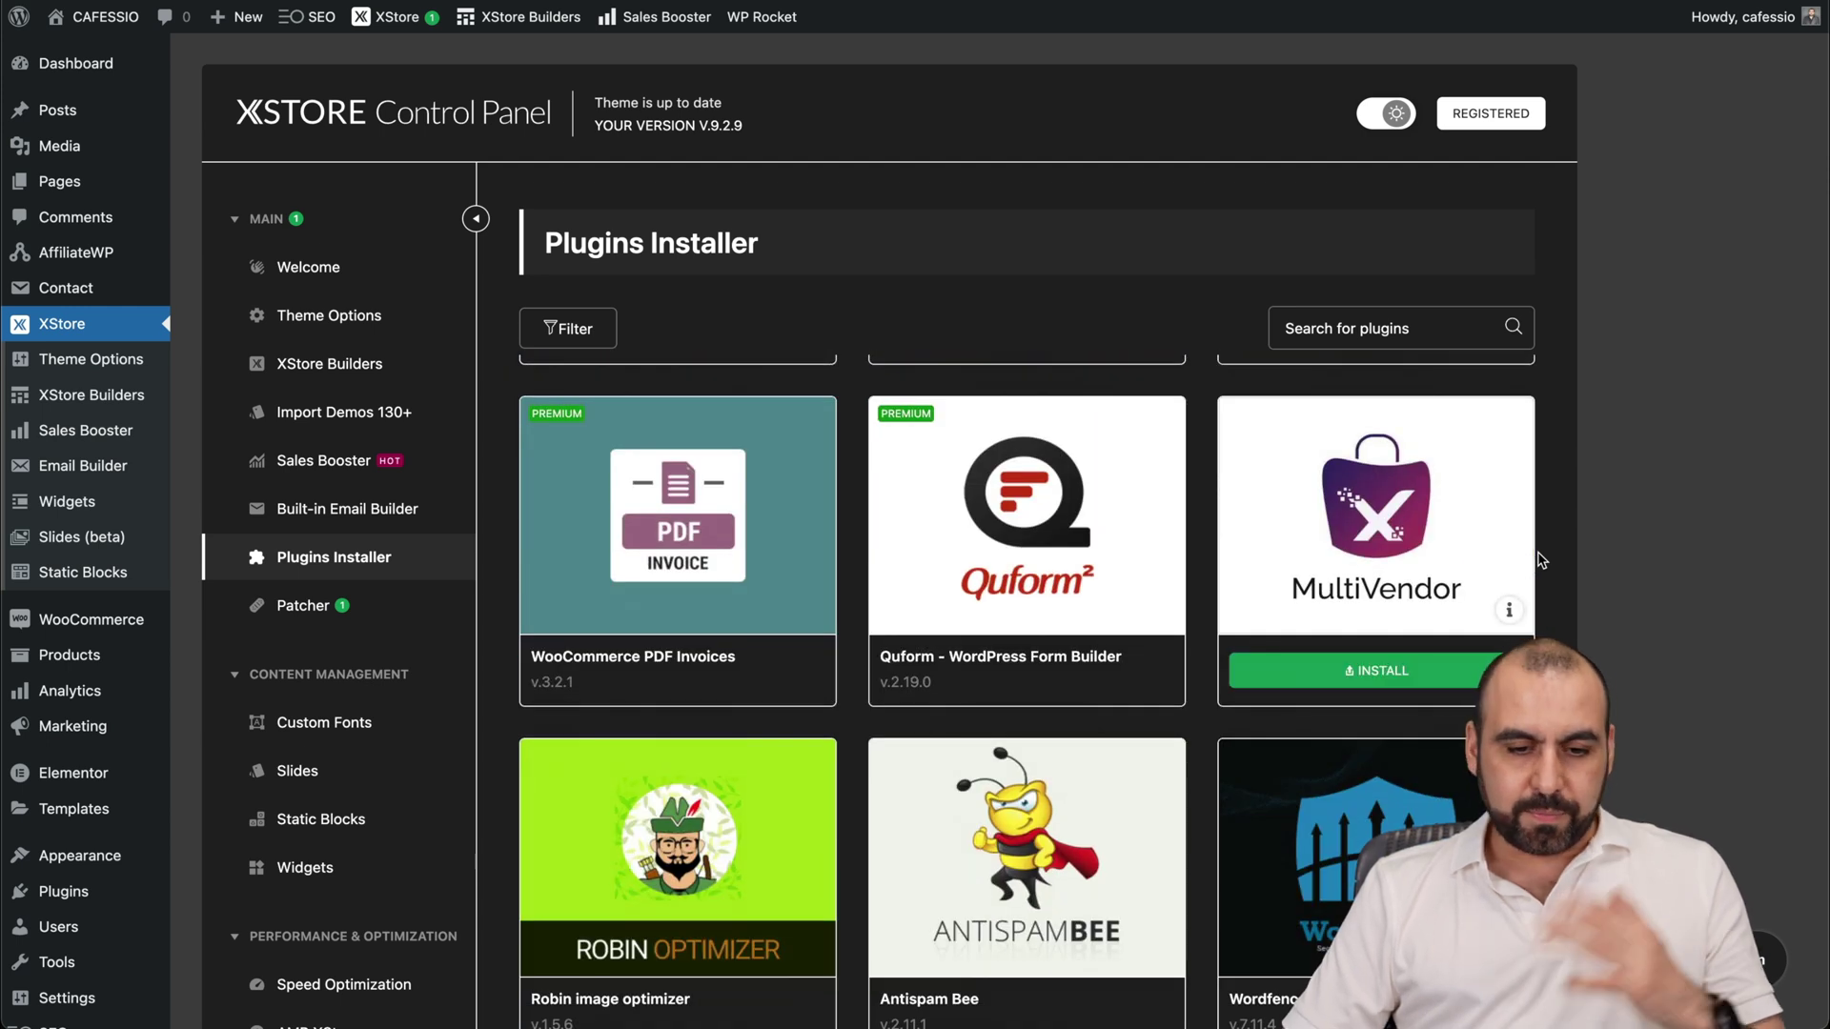
scroll(1541, 560, "up", 20)
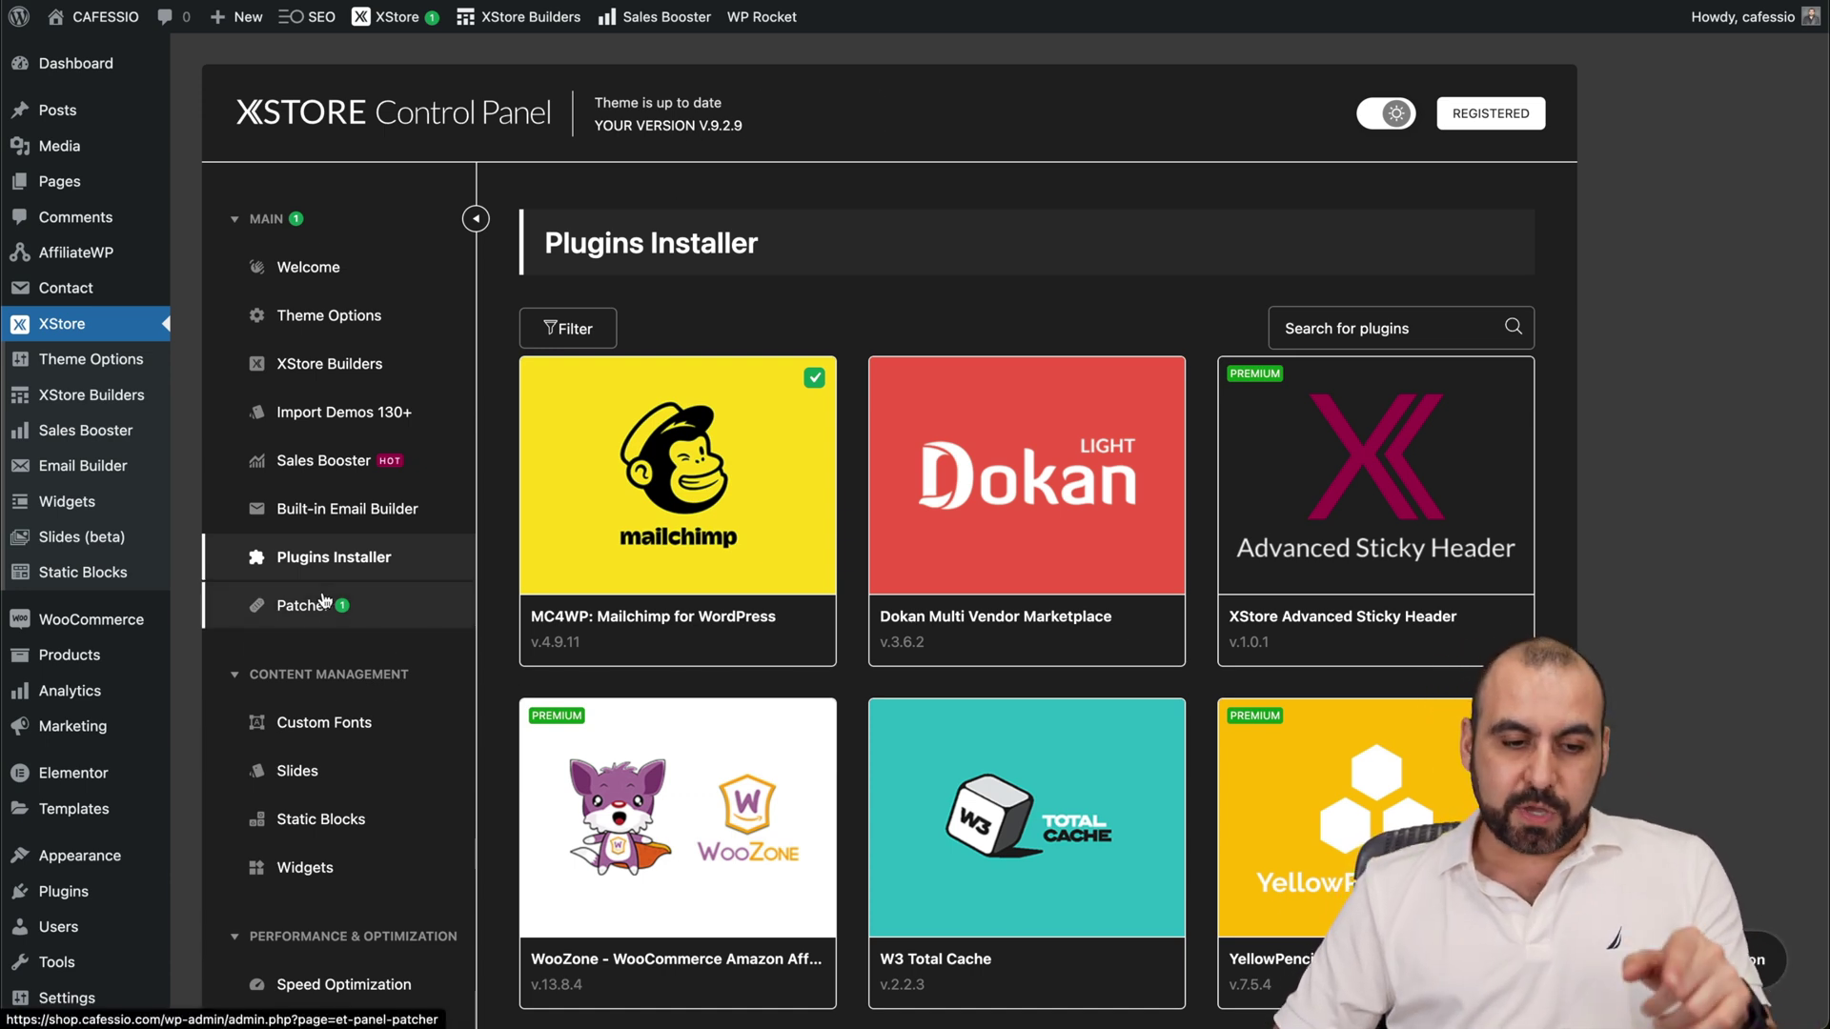
scroll(453, 674, "down", 3)
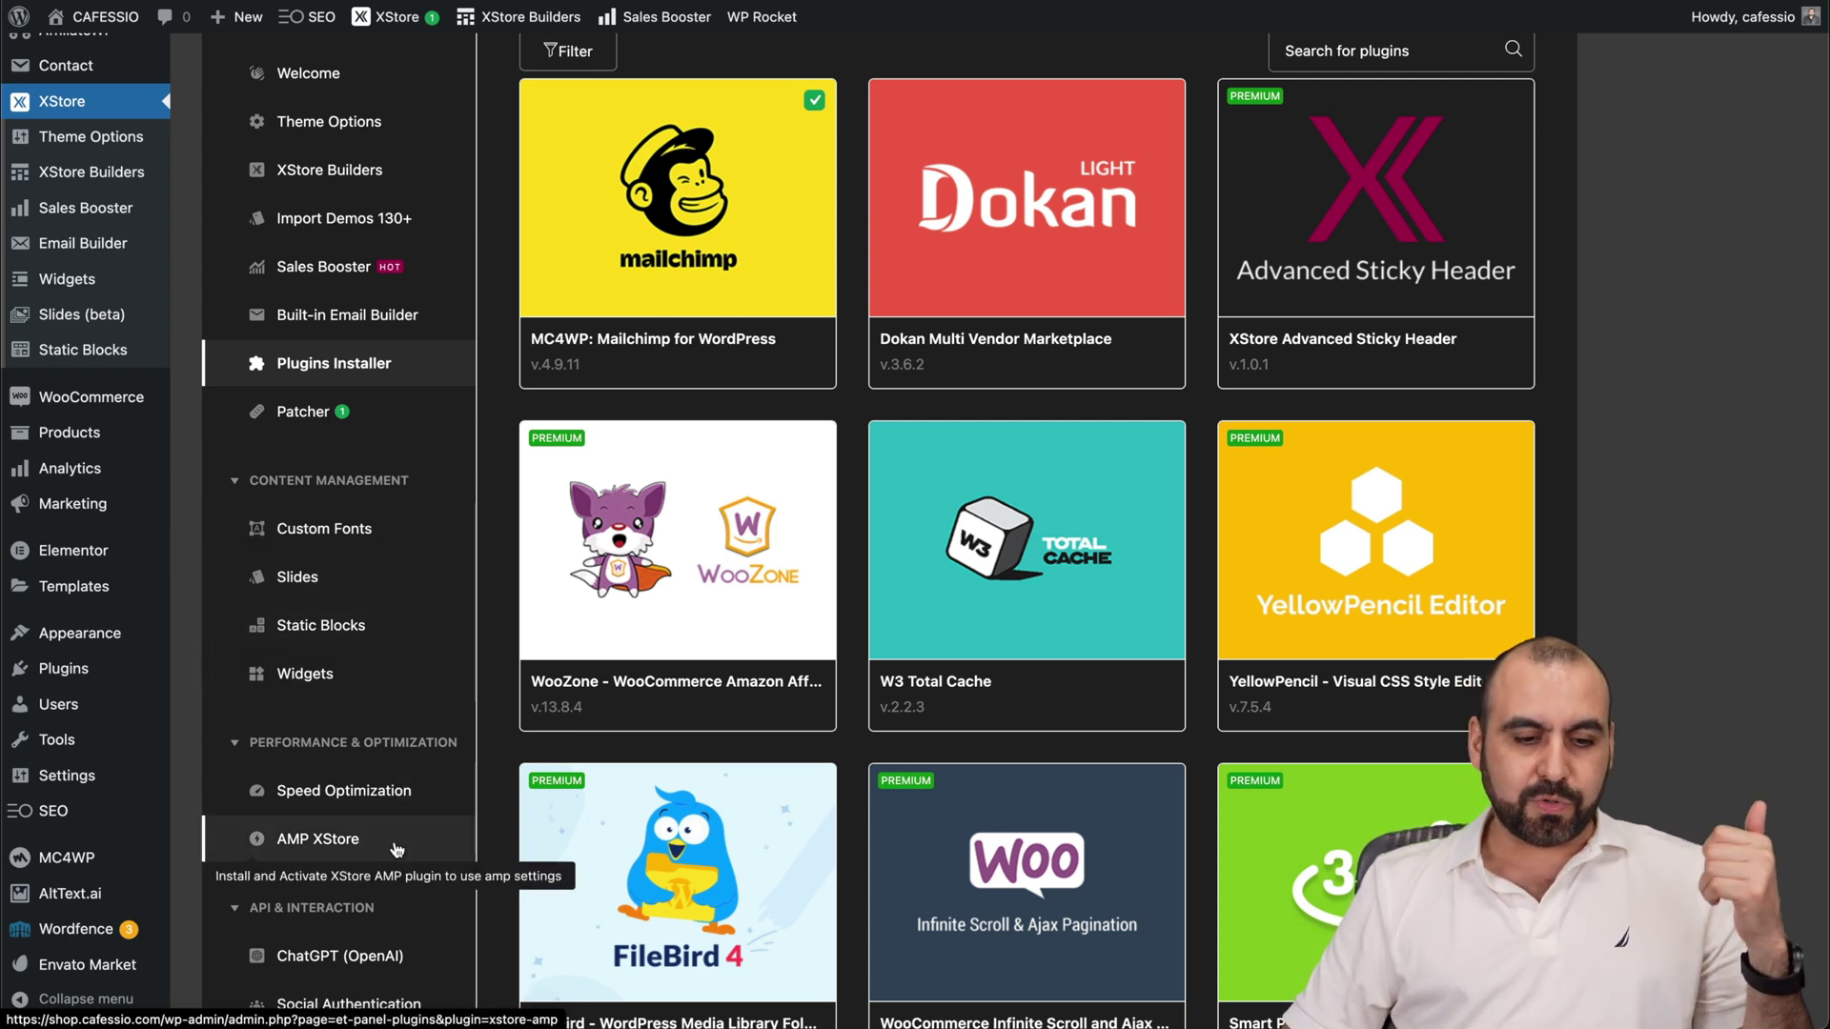
scroll(386, 887, "down", 3)
scroll(378, 931, "down", 3)
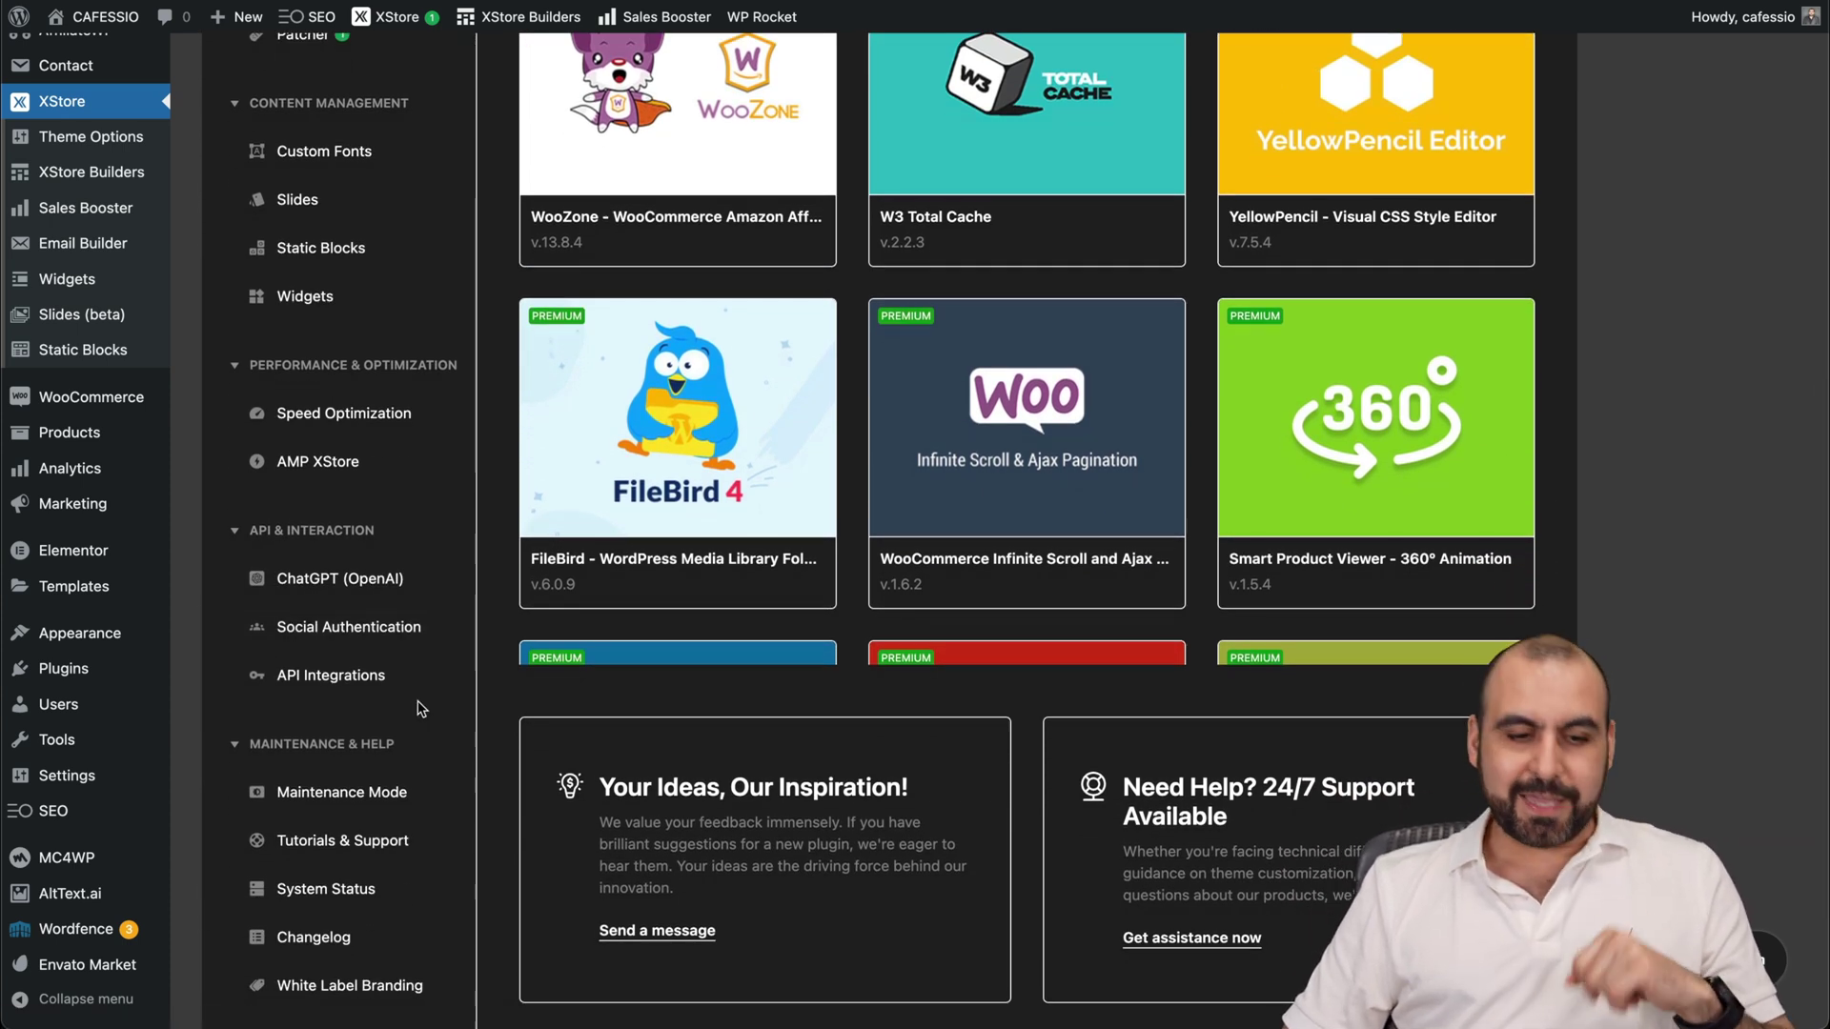
scroll(421, 725, "down", 1)
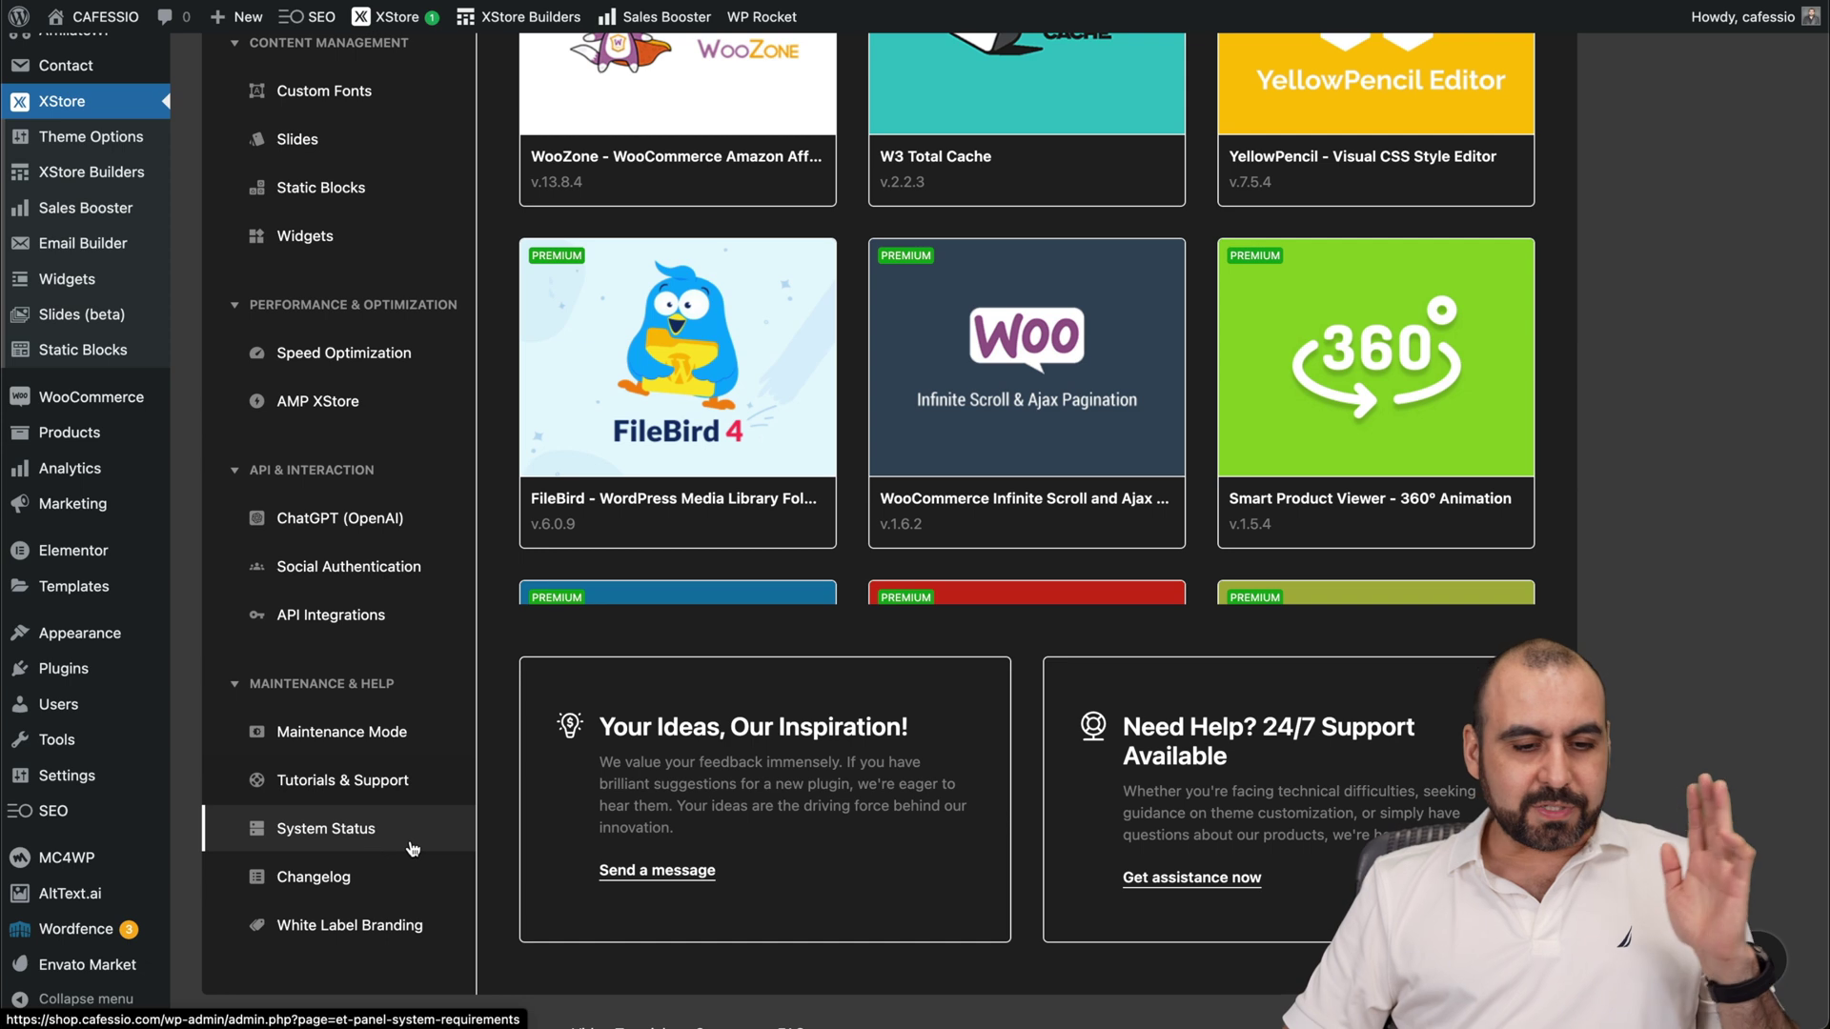
scroll(393, 874, "up", 7)
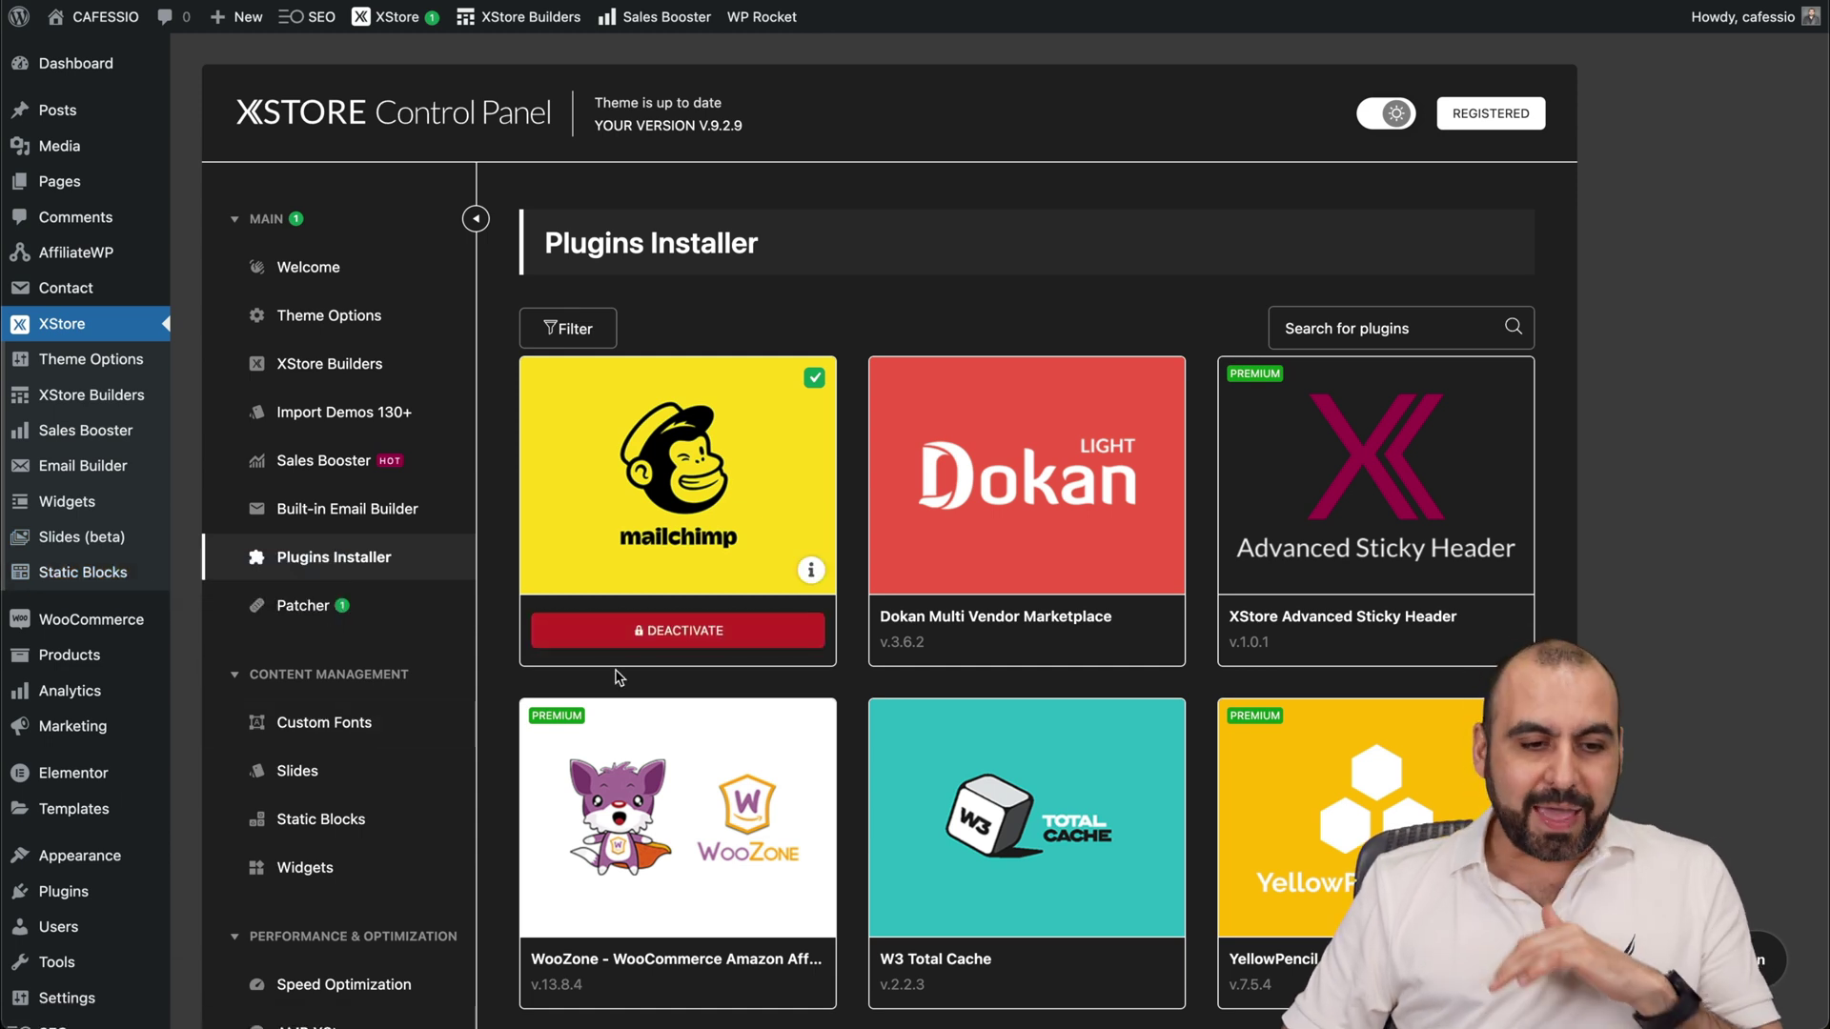
scroll(617, 677, "up", 10)
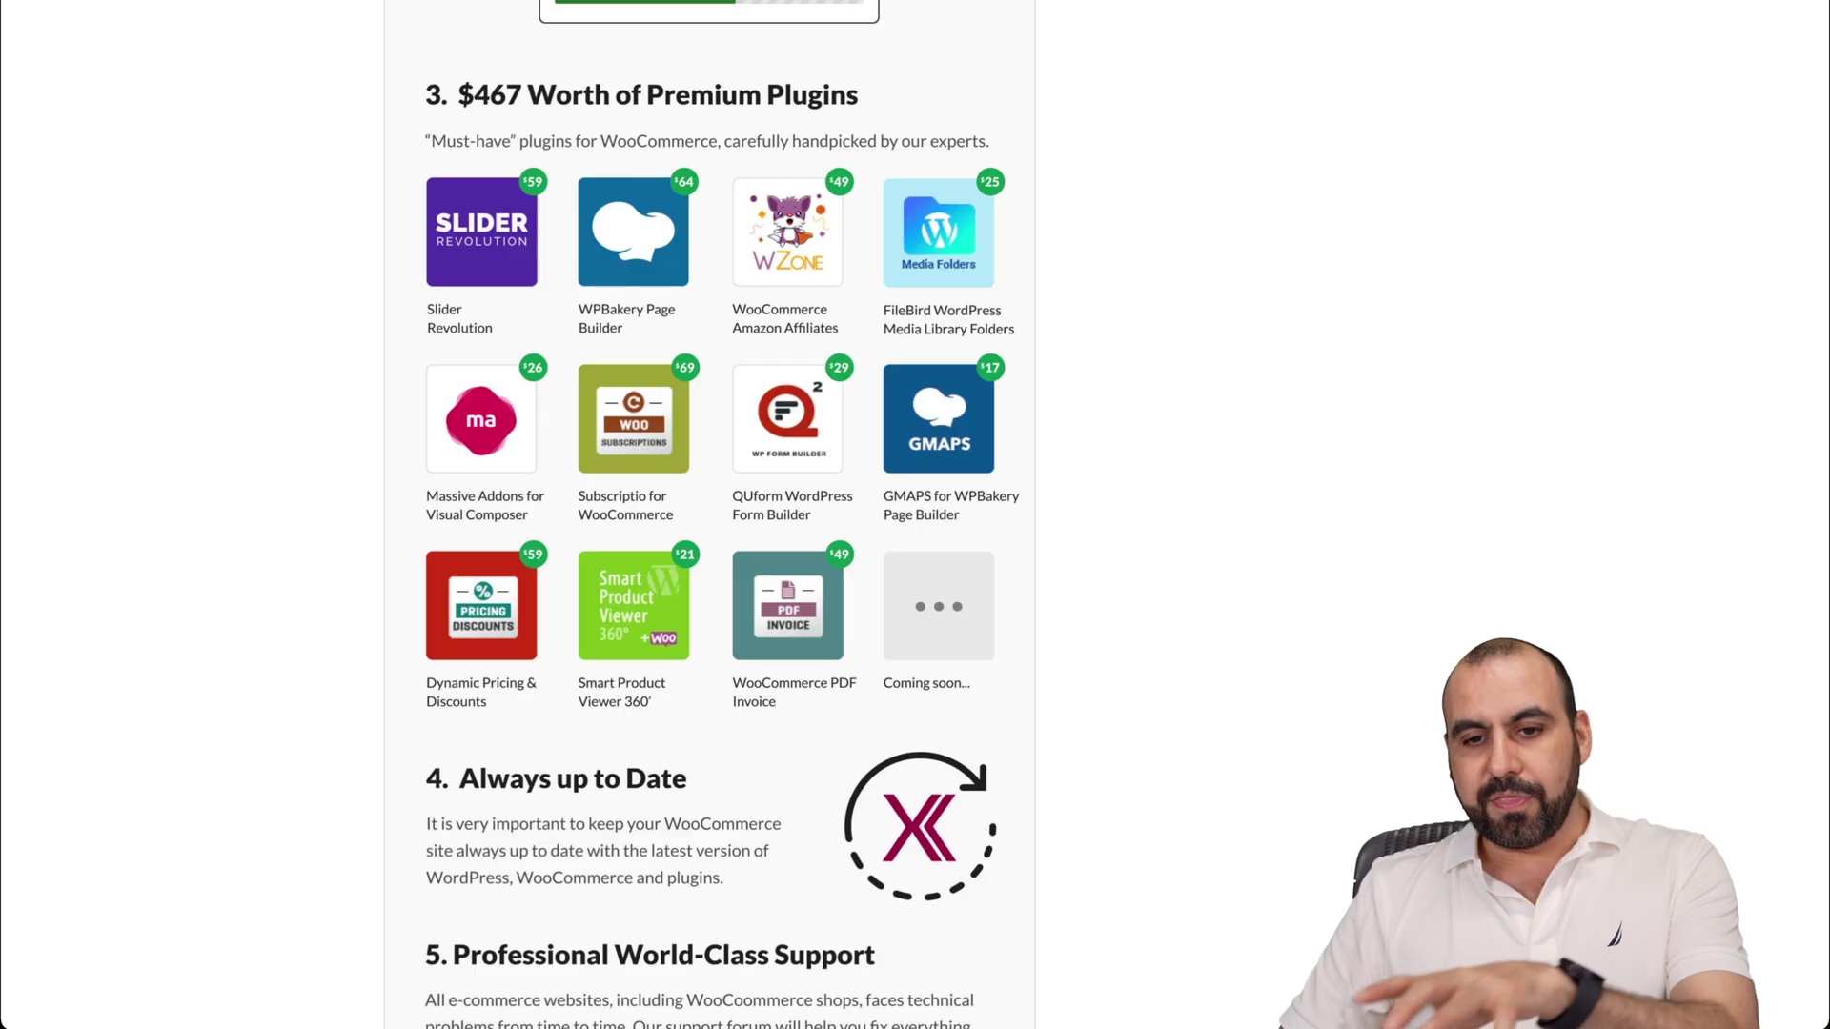
scroll(1063, 348, "down", 15)
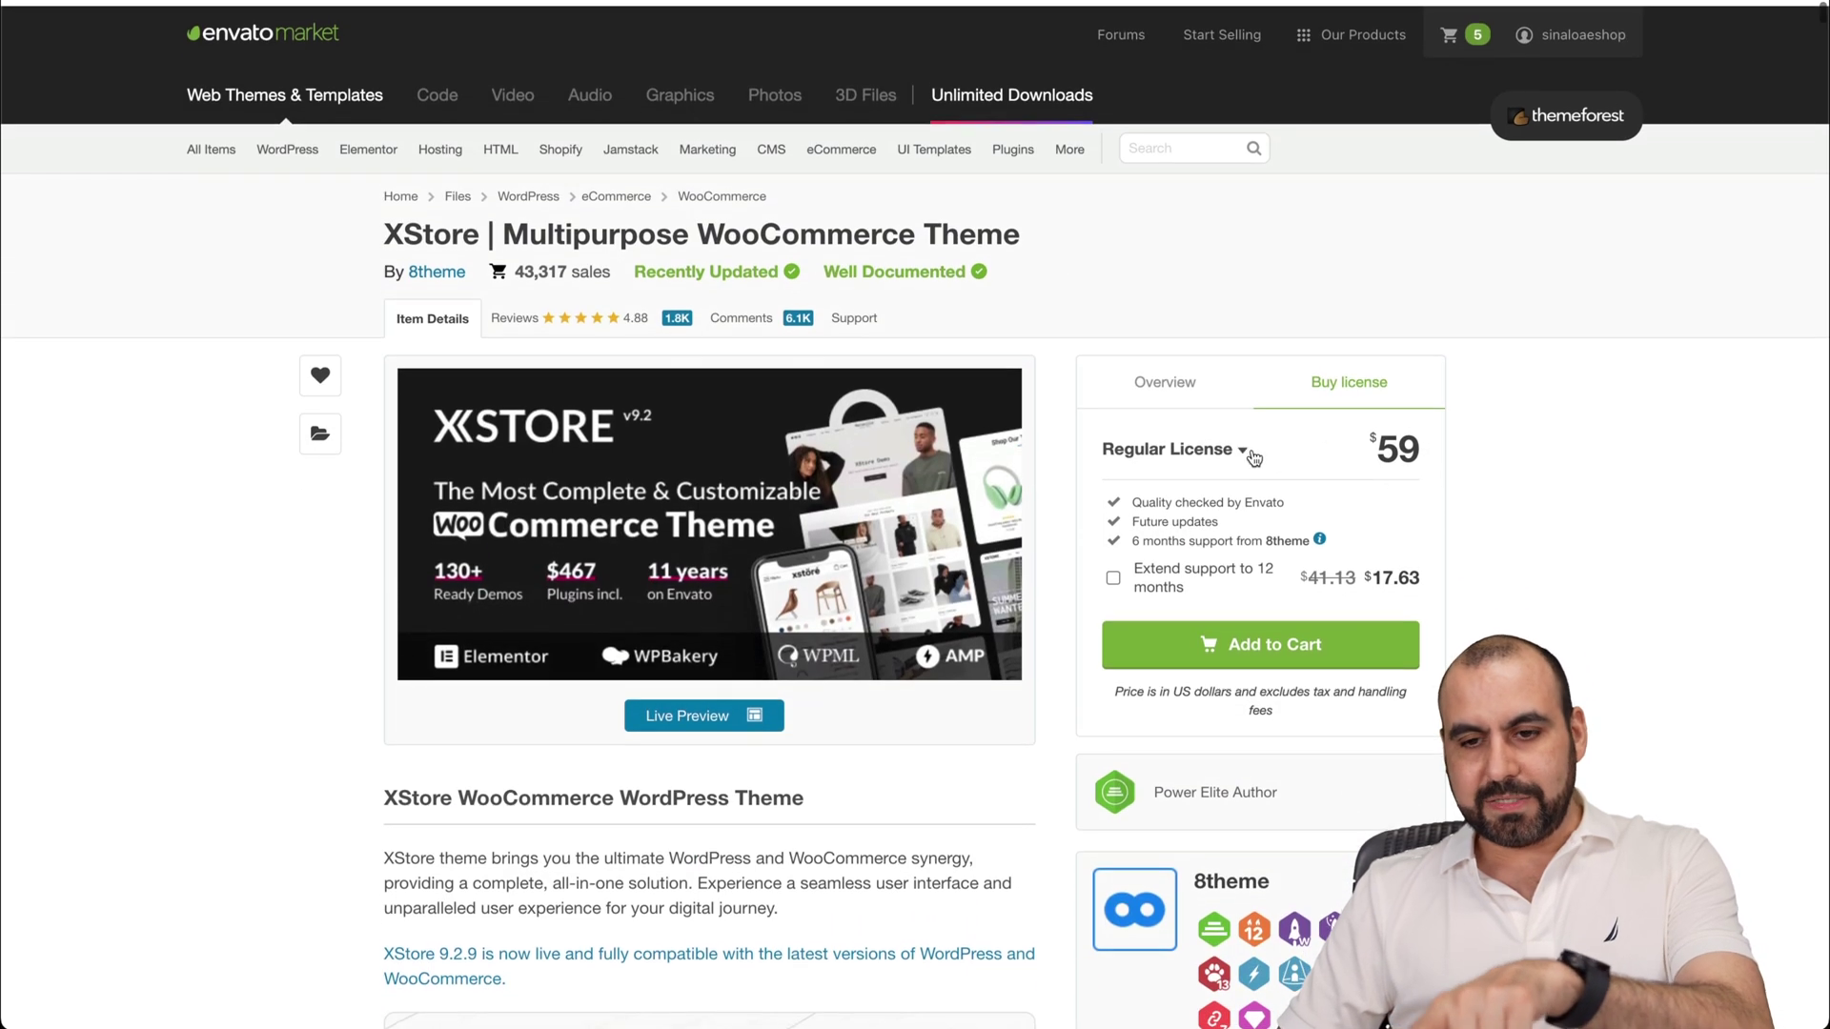
scroll(1432, 448, "down", 3)
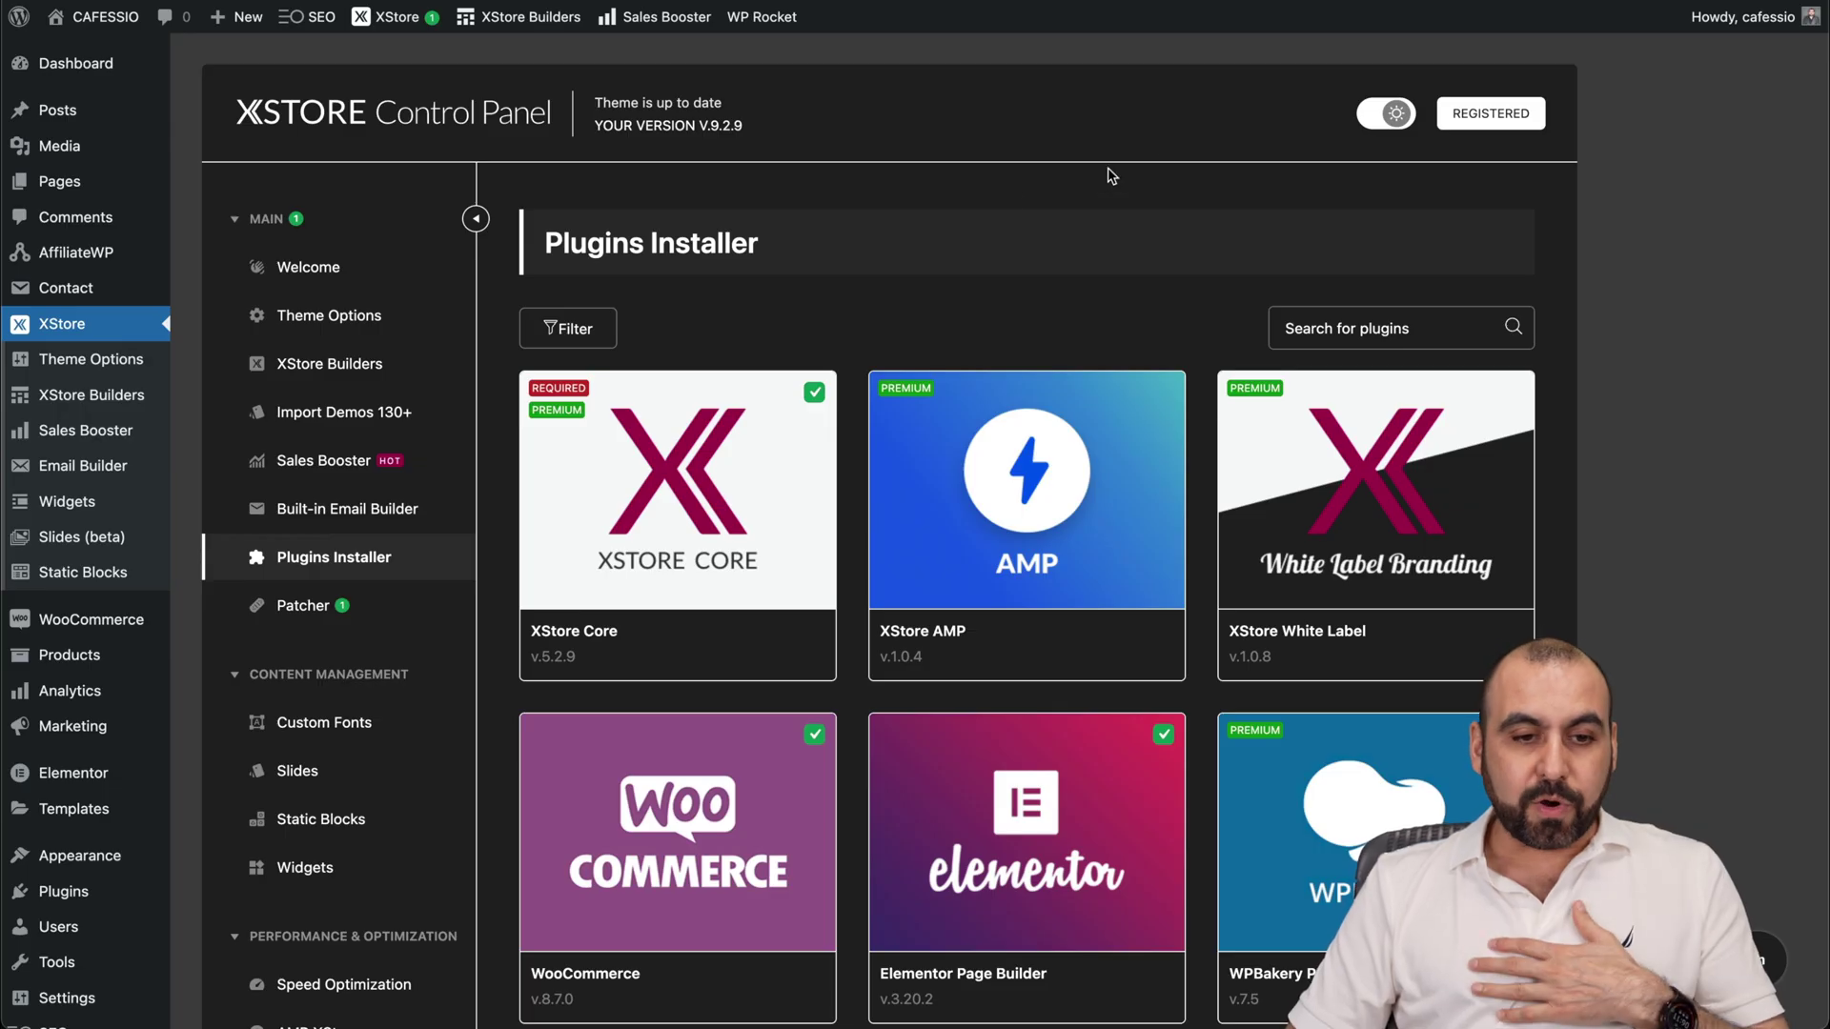
Open the live CAFESSIO storefront and browse its espresso machine banner and coffee category row
mouse_move(99, 19)
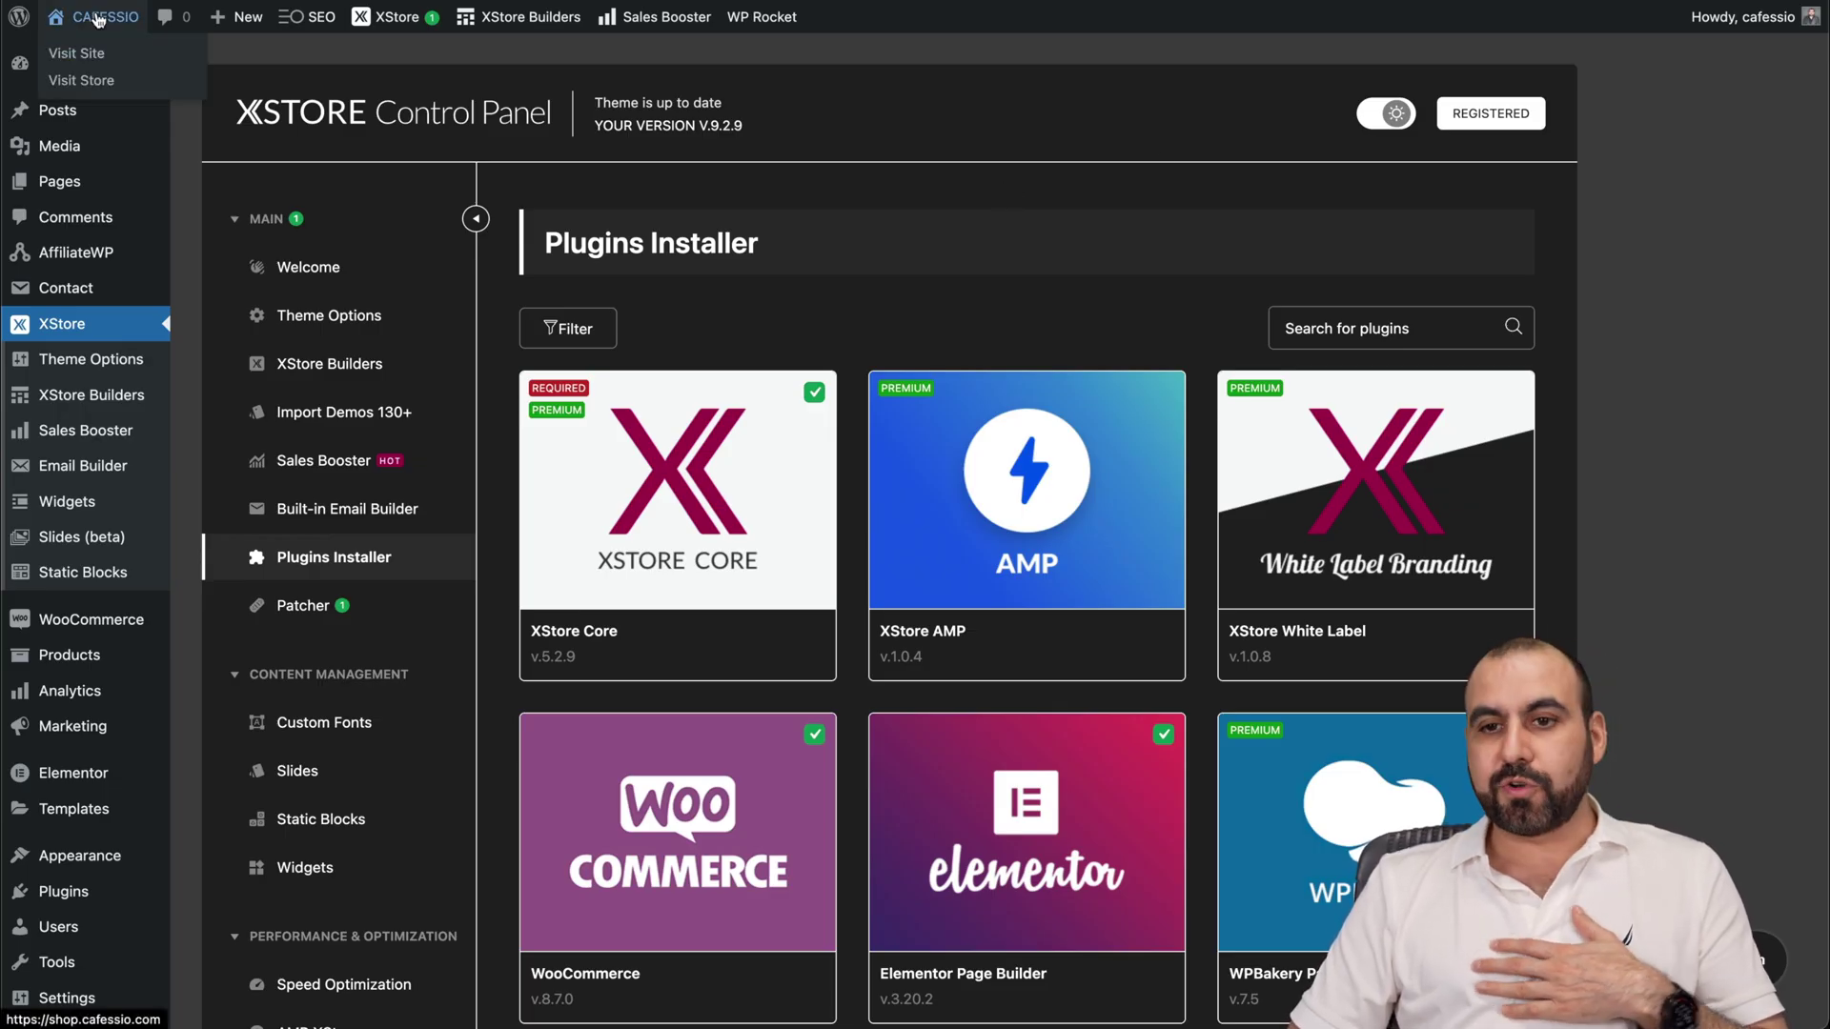
left_click(99, 19)
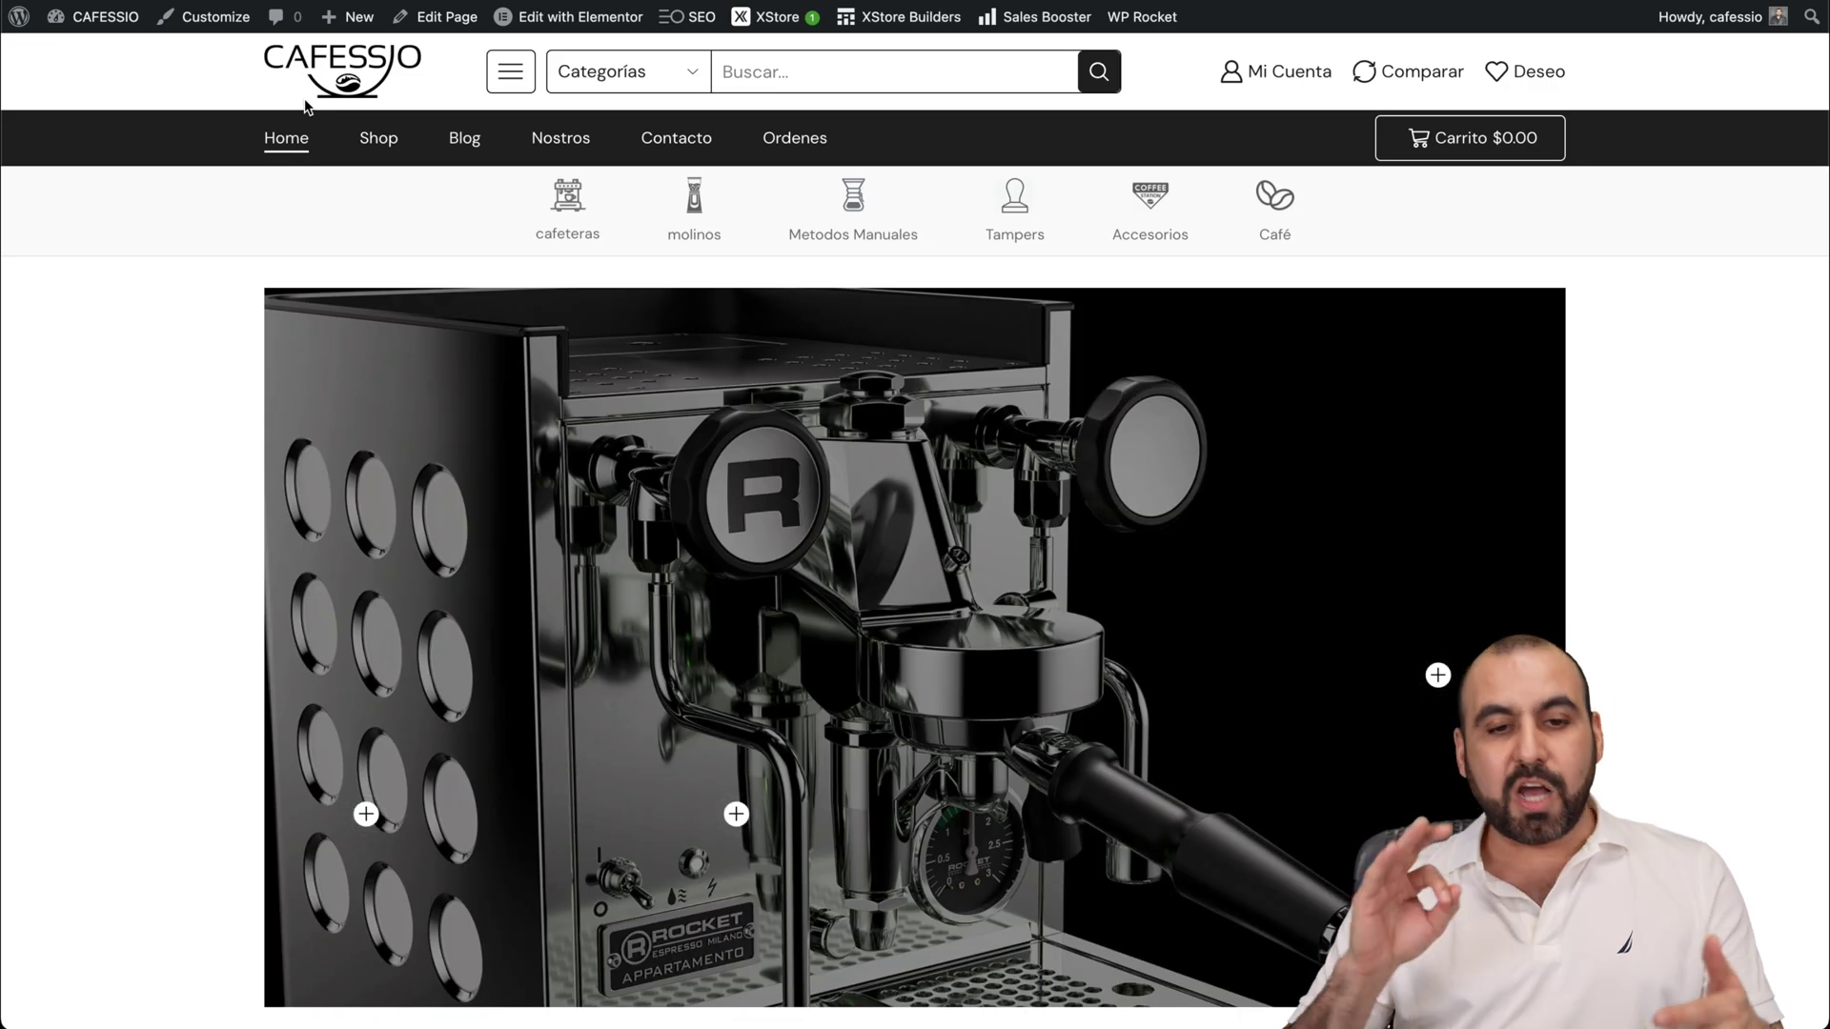
scroll(305, 105, "down", 15)
scroll(305, 99, "down", 15)
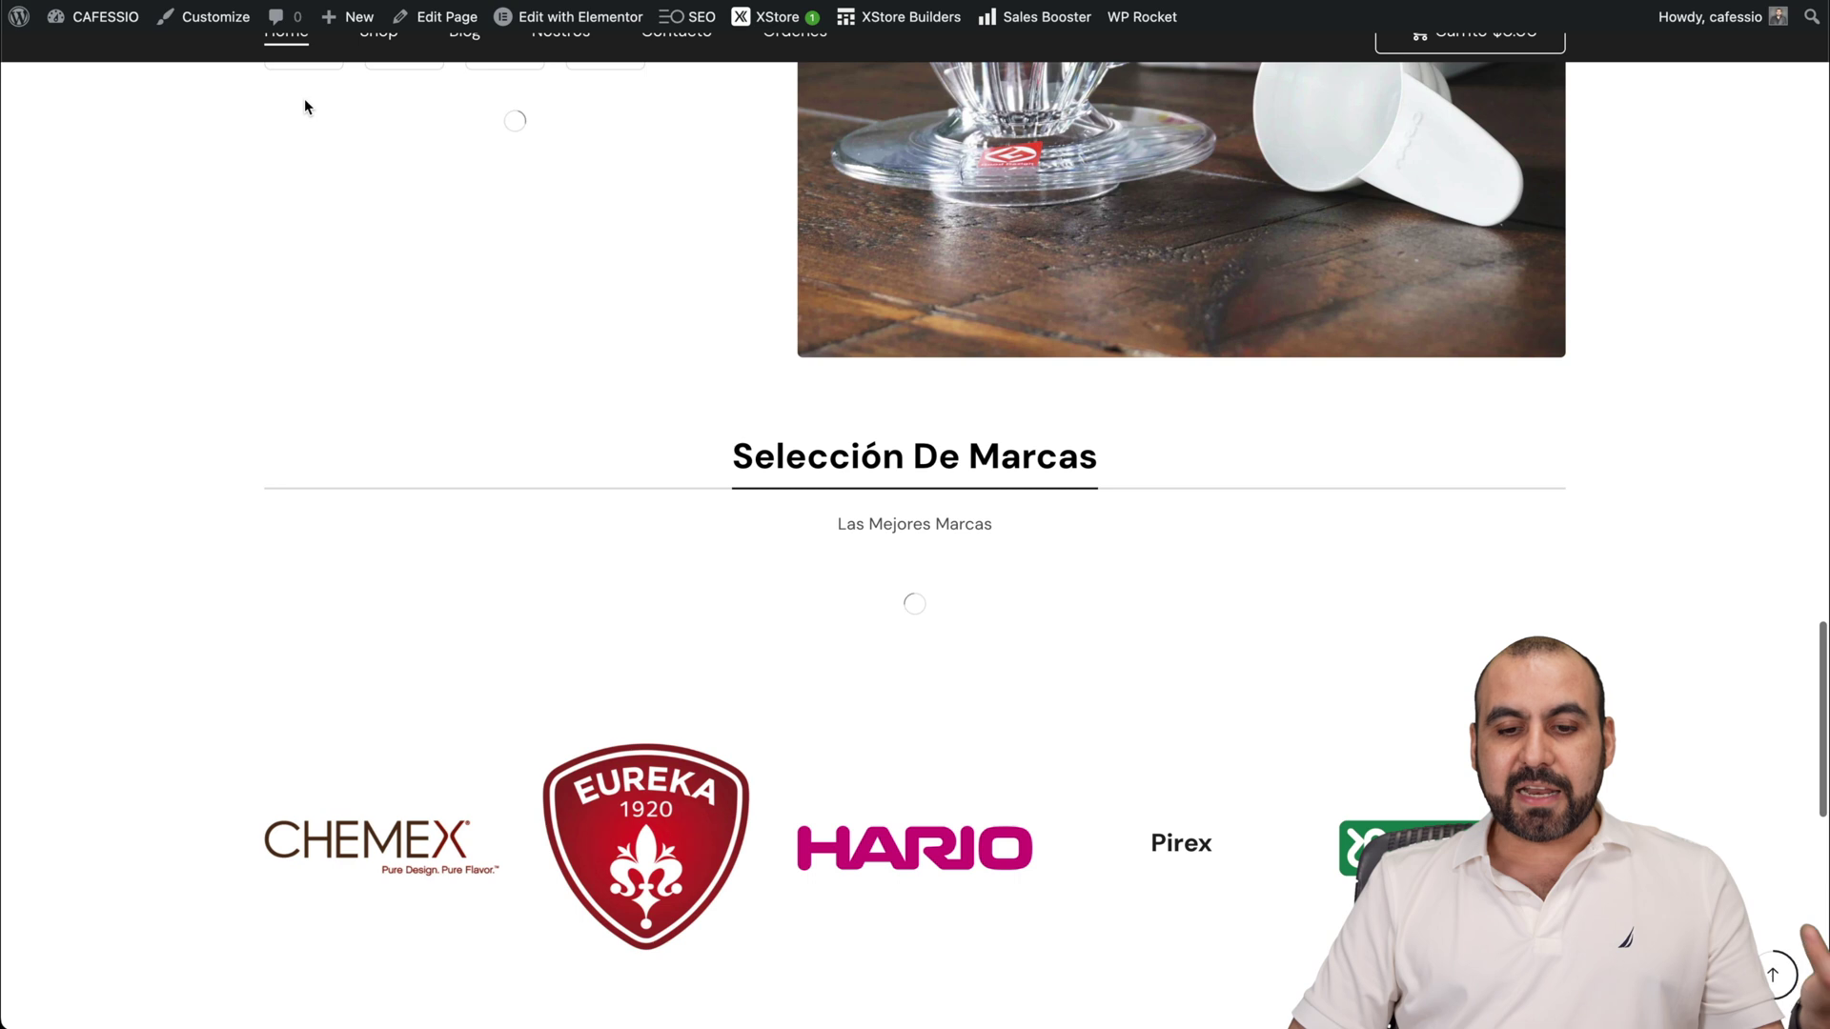
scroll(306, 105, "up", 20)
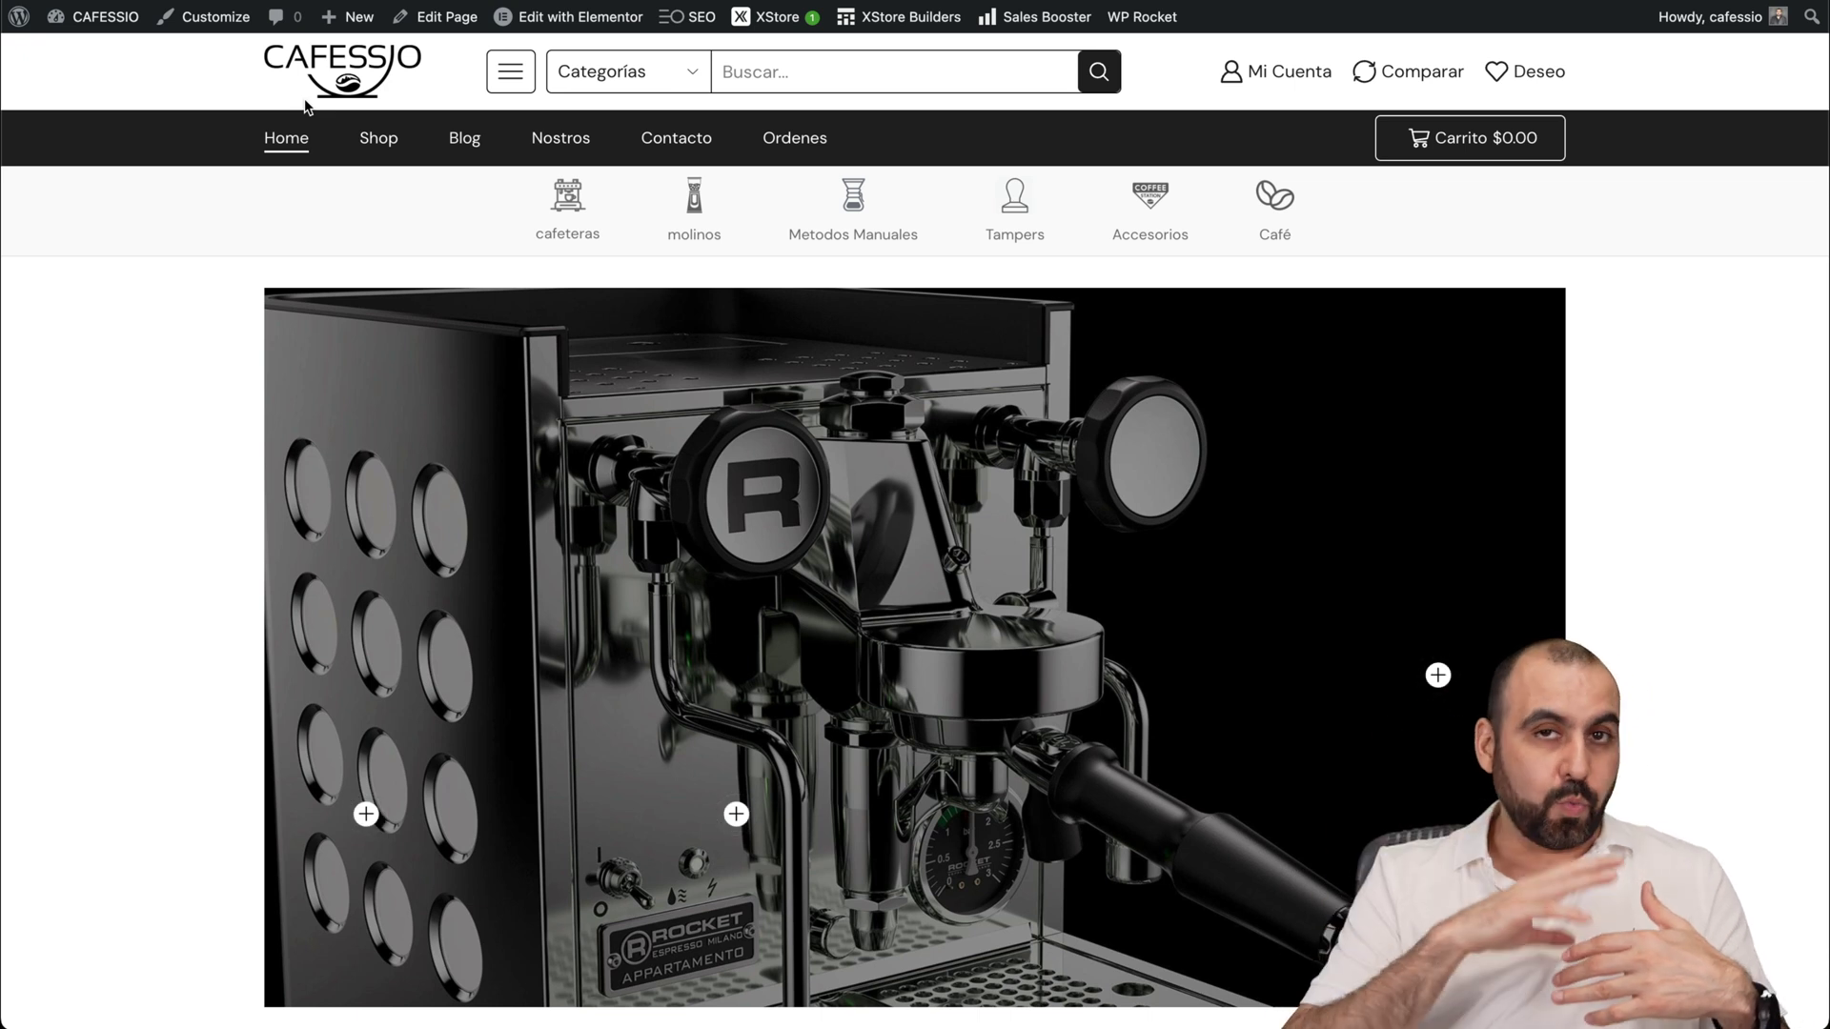
scroll(306, 106, "down", 10)
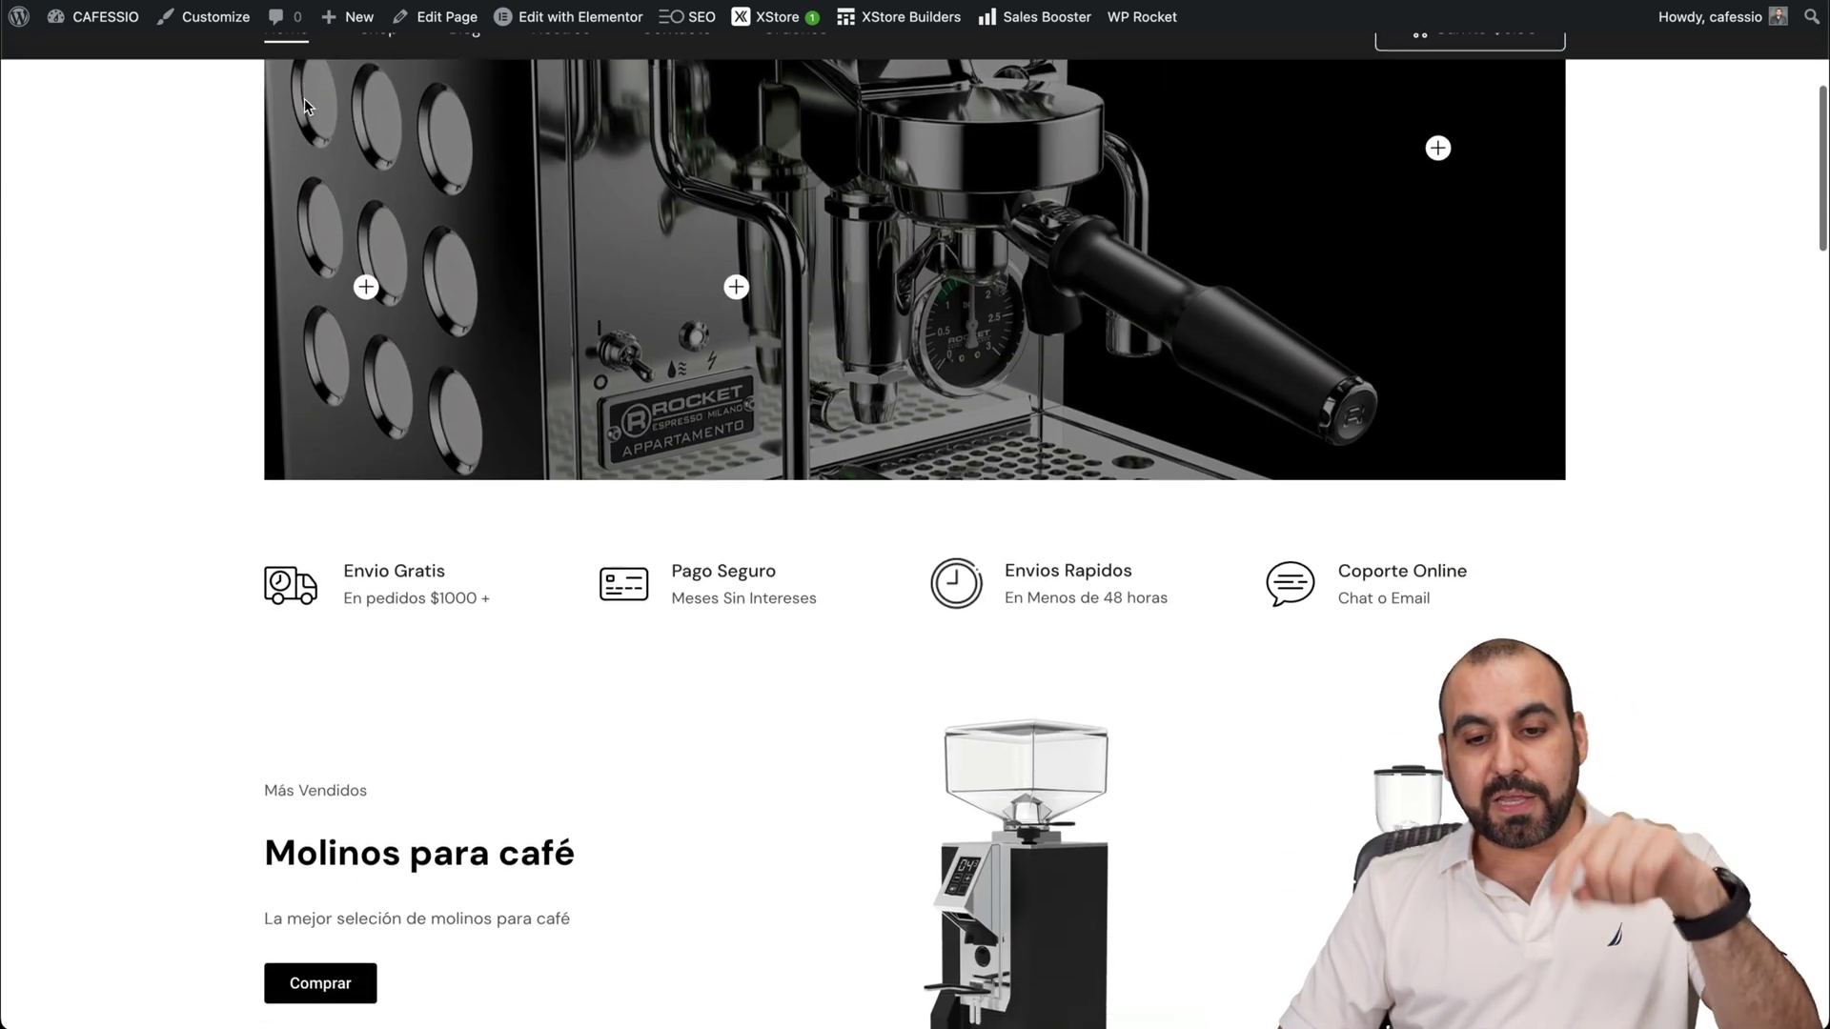
scroll(306, 107, "up", 10)
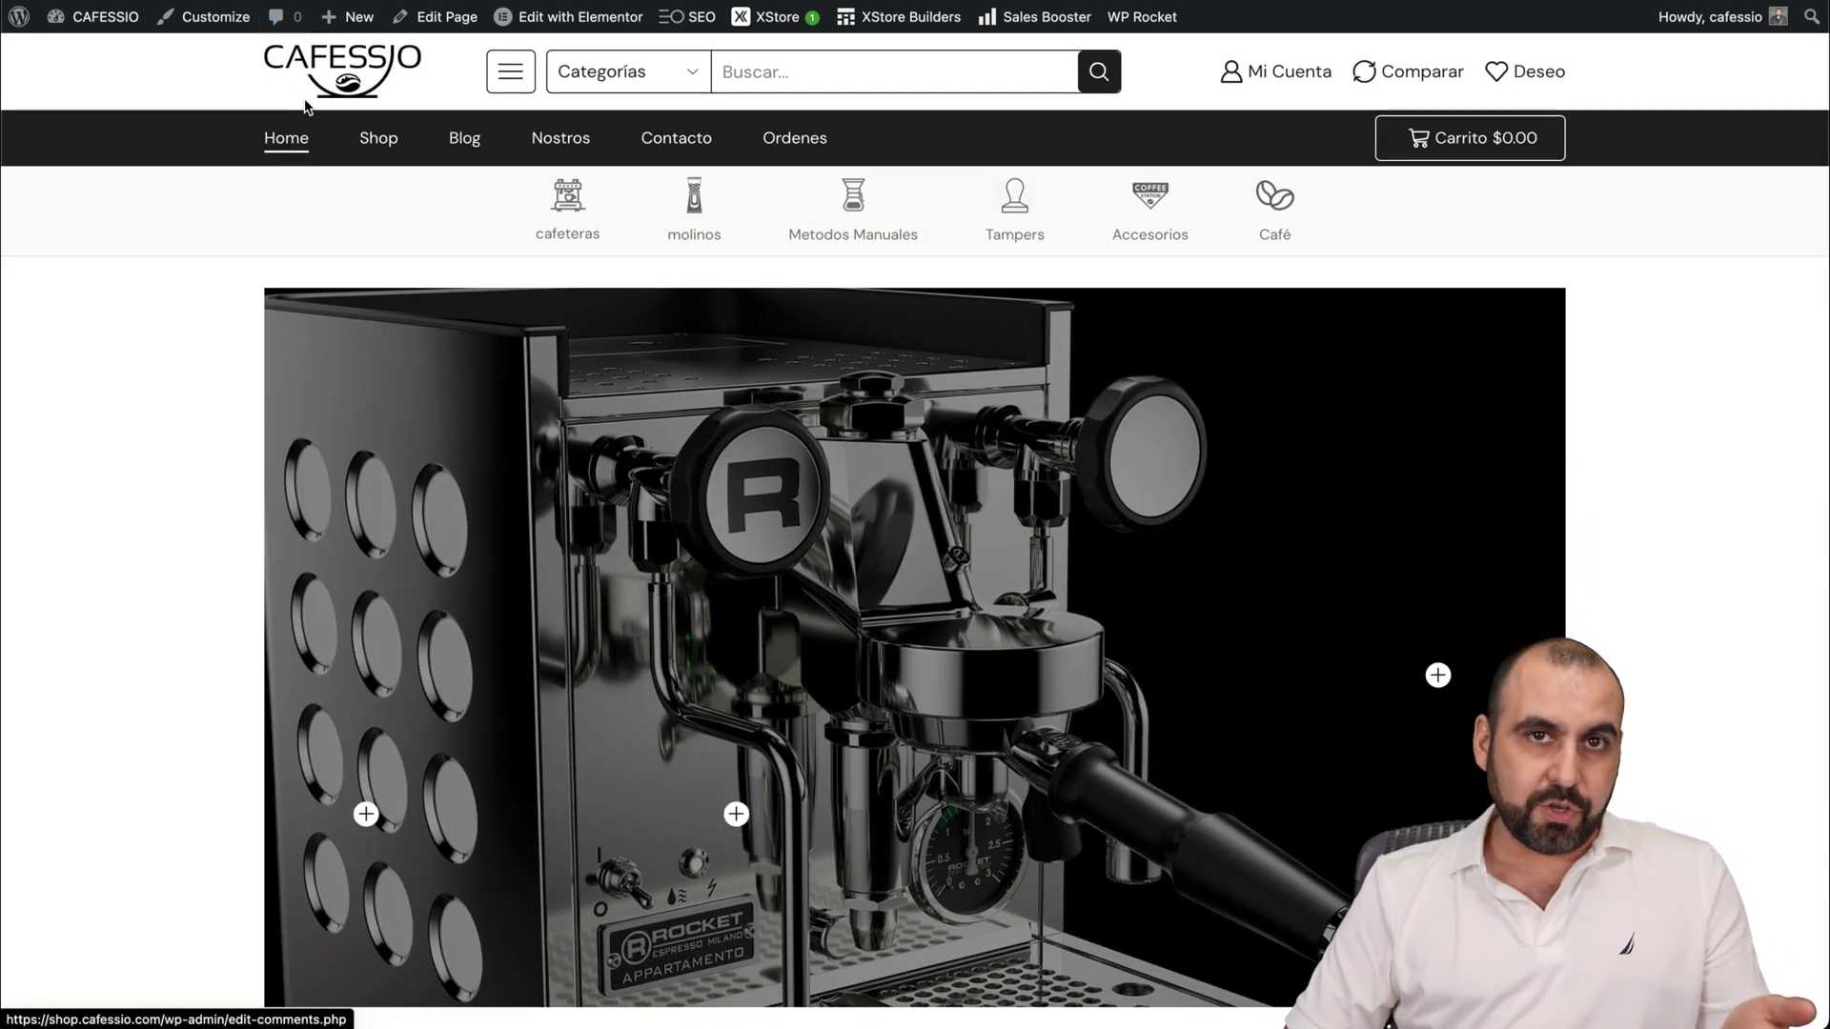